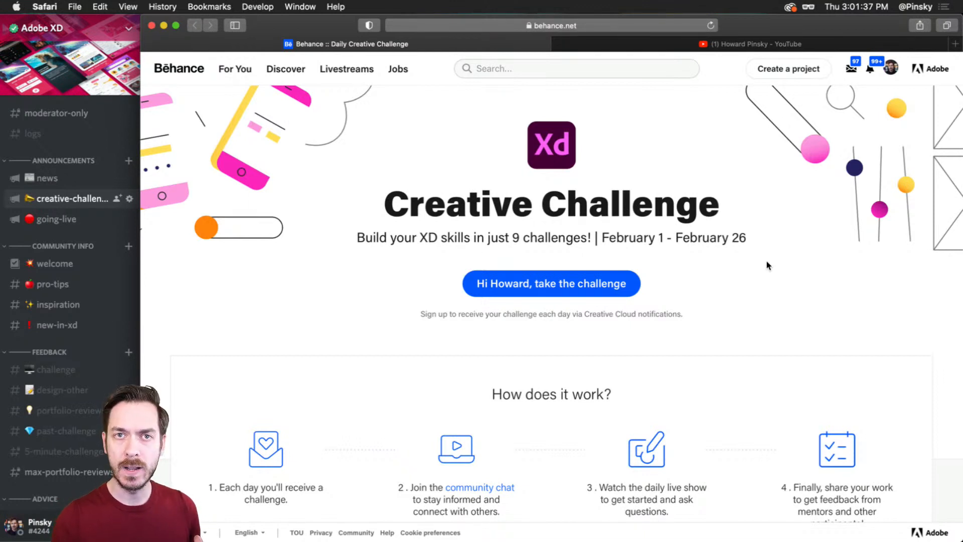
Step: Read how the Creative Challenge works on Behance and examine Discord's creative-challenge announcement and the server's channel list
{"action": "scroll", "coordinate": [766, 264], "scroll_direction": "down", "scroll_amount": 5}
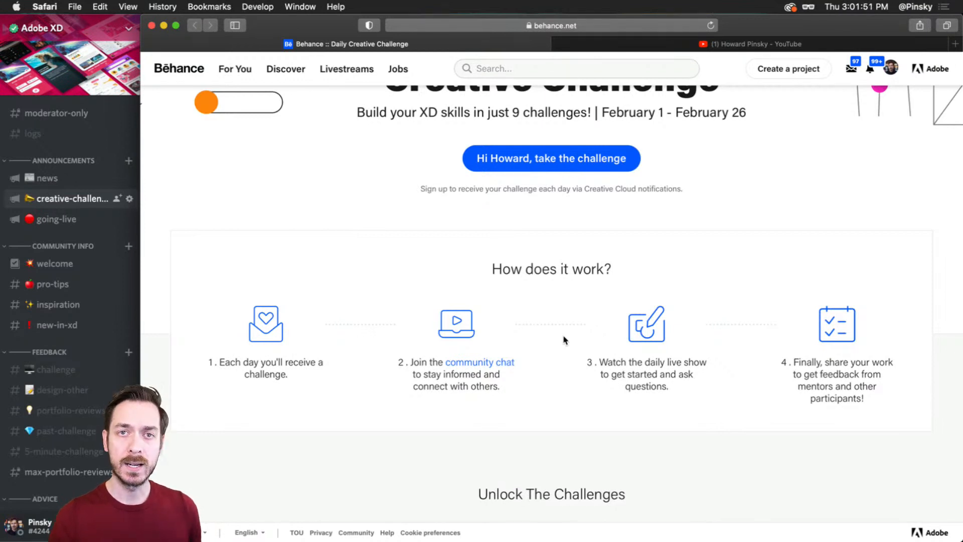
{"action": "scroll", "coordinate": [562, 340], "scroll_direction": "down", "scroll_amount": 1}
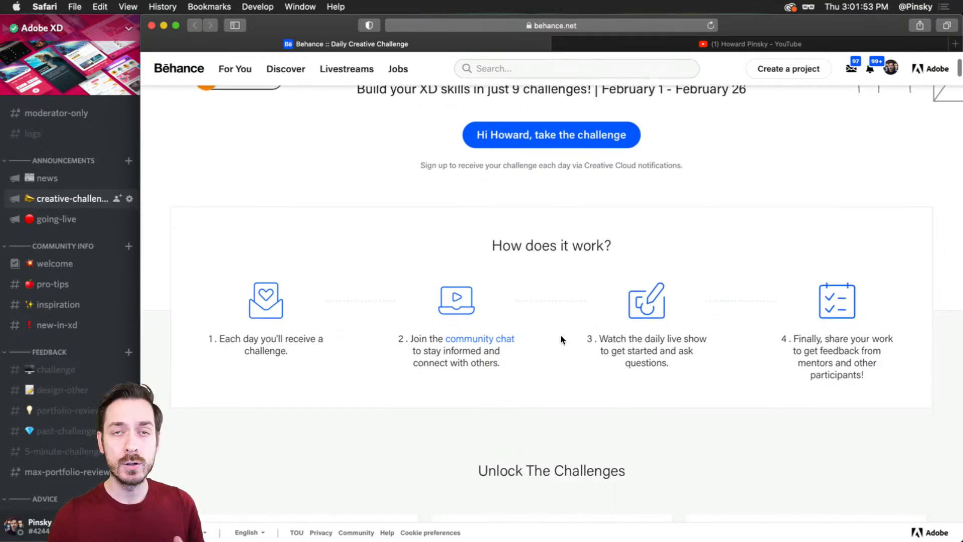
{"action": "left_click", "coordinate": [80, 201]}
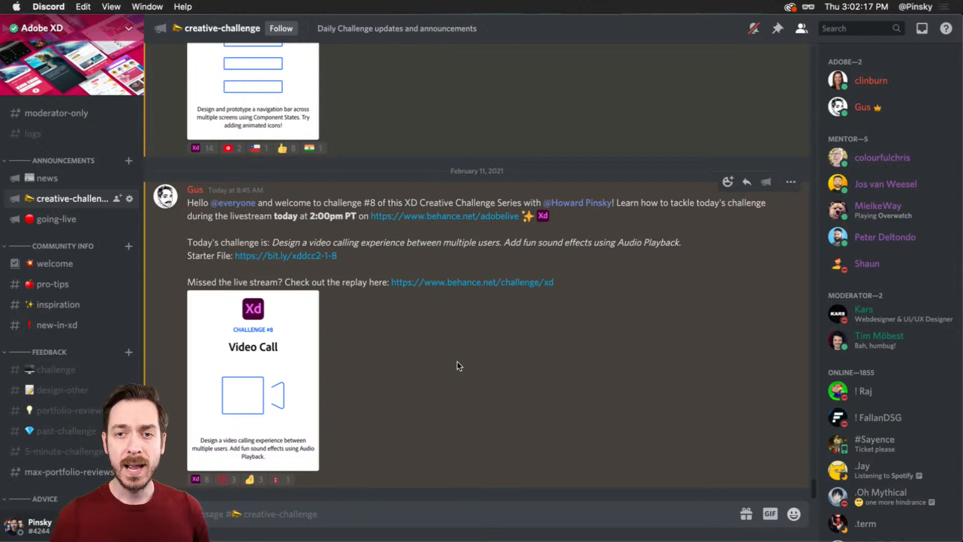
{"action": "scroll", "coordinate": [112, 297], "scroll_direction": "down", "scroll_amount": 4}
{"action": "scroll", "coordinate": [111, 296], "scroll_direction": "down", "scroll_amount": 5}
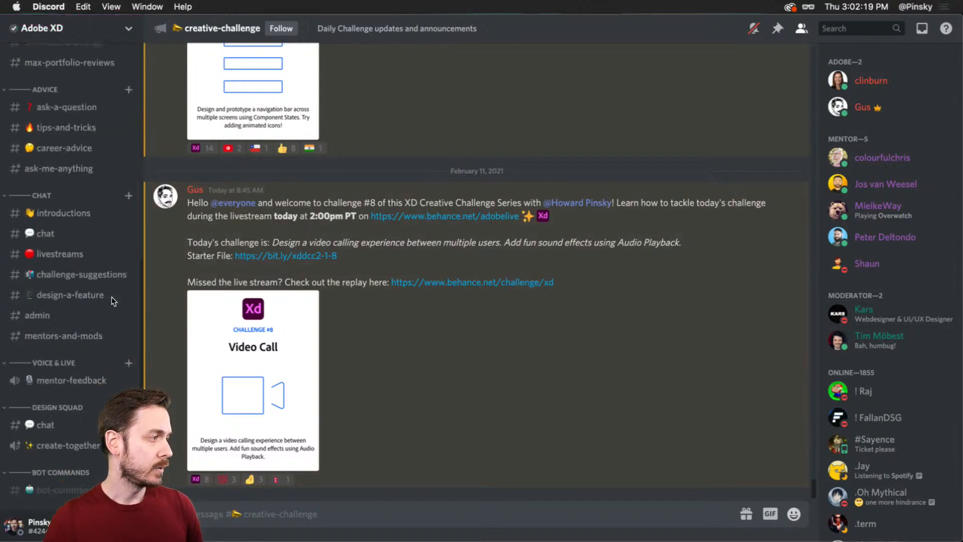
{"action": "scroll", "coordinate": [111, 298], "scroll_direction": "up", "scroll_amount": 9}
{"action": "scroll", "coordinate": [106, 316], "scroll_direction": "down", "scroll_amount": 3}
{"action": "scroll", "coordinate": [103, 318], "scroll_direction": "up", "scroll_amount": 3}
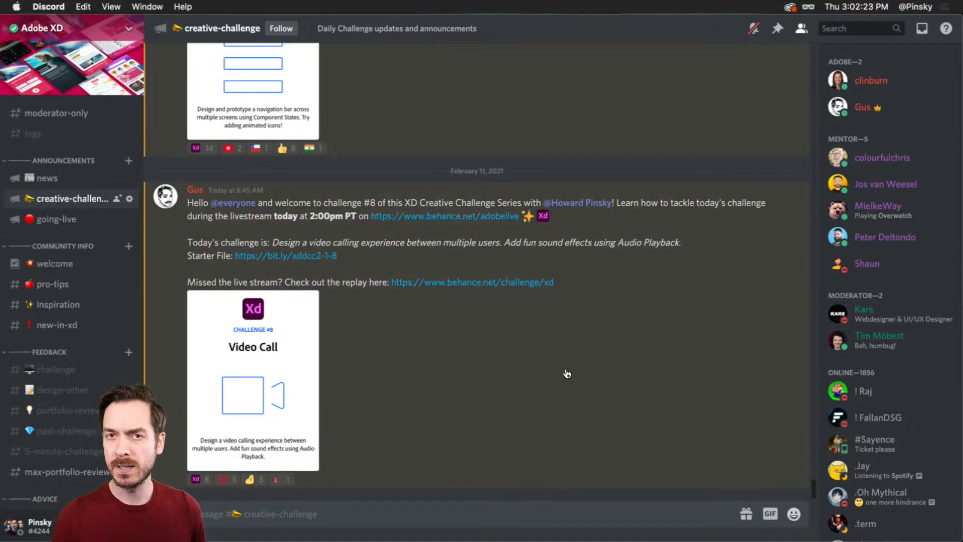
Step: Switch back to Safari, review the unlocked challenge cards on the Behance page and view the YouTube channel's uploaded videos
{"action": "key", "text": "super+Tab"}
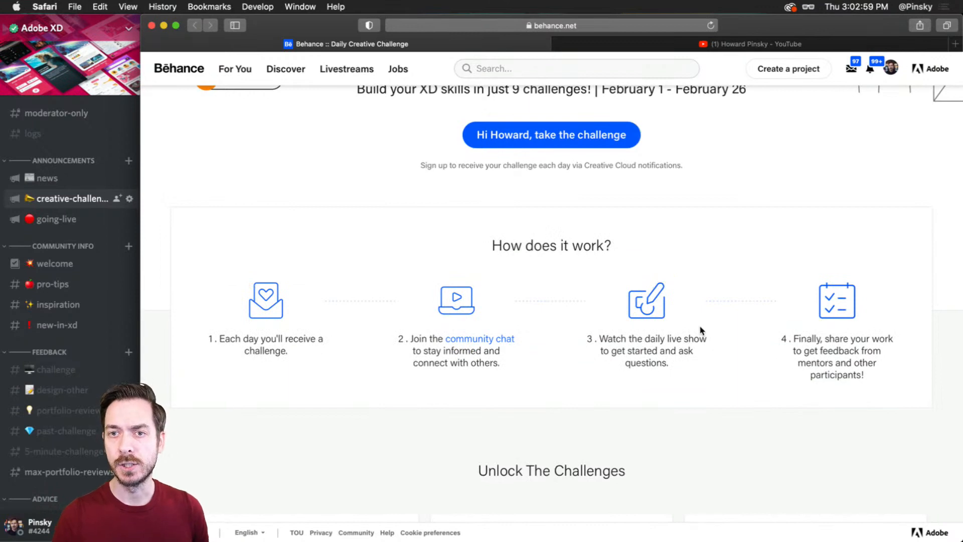
{"action": "scroll", "coordinate": [701, 330], "scroll_direction": "down", "scroll_amount": 10}
{"action": "scroll", "coordinate": [701, 328], "scroll_direction": "down", "scroll_amount": 6}
{"action": "scroll", "coordinate": [701, 328], "scroll_direction": "up", "scroll_amount": 1}
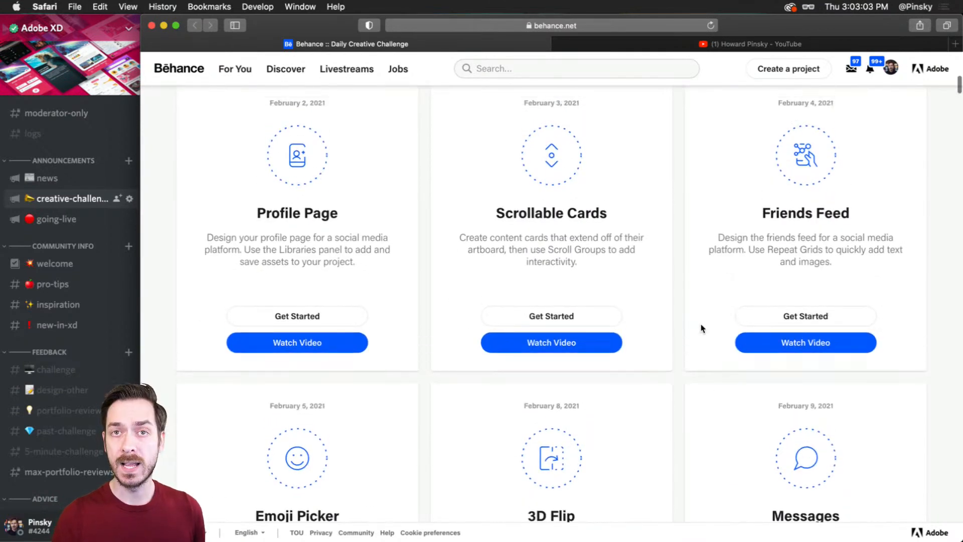
{"action": "scroll", "coordinate": [701, 328], "scroll_direction": "up", "scroll_amount": 1}
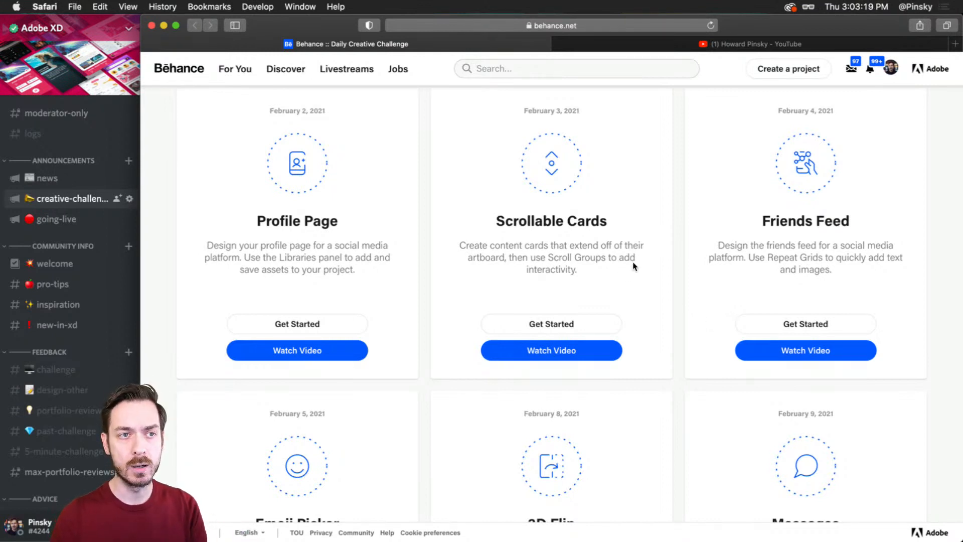
{"action": "scroll", "coordinate": [699, 256], "scroll_direction": "down", "scroll_amount": 1}
{"action": "scroll", "coordinate": [698, 255], "scroll_direction": "down", "scroll_amount": 5}
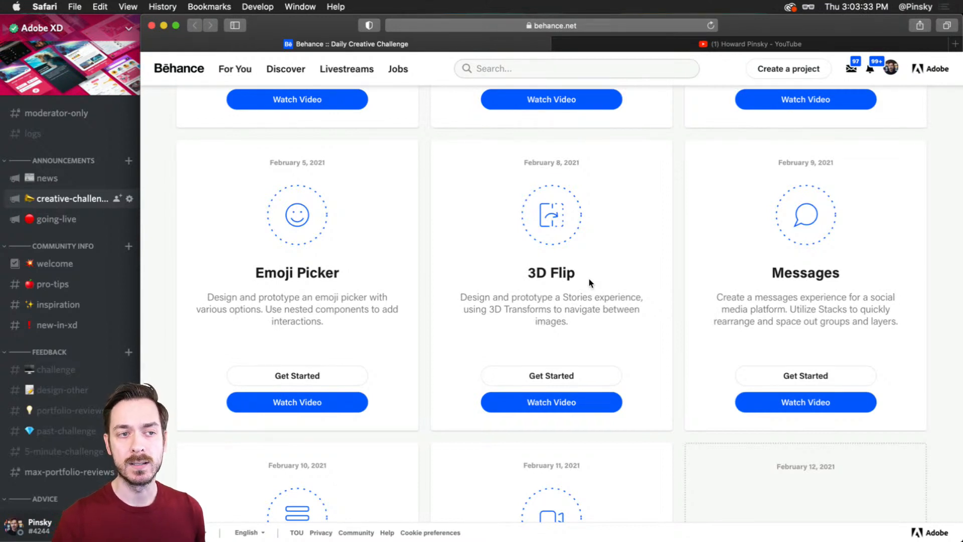
{"action": "scroll", "coordinate": [588, 278], "scroll_direction": "down", "scroll_amount": 2}
{"action": "scroll", "coordinate": [755, 267], "scroll_direction": "down", "scroll_amount": 5}
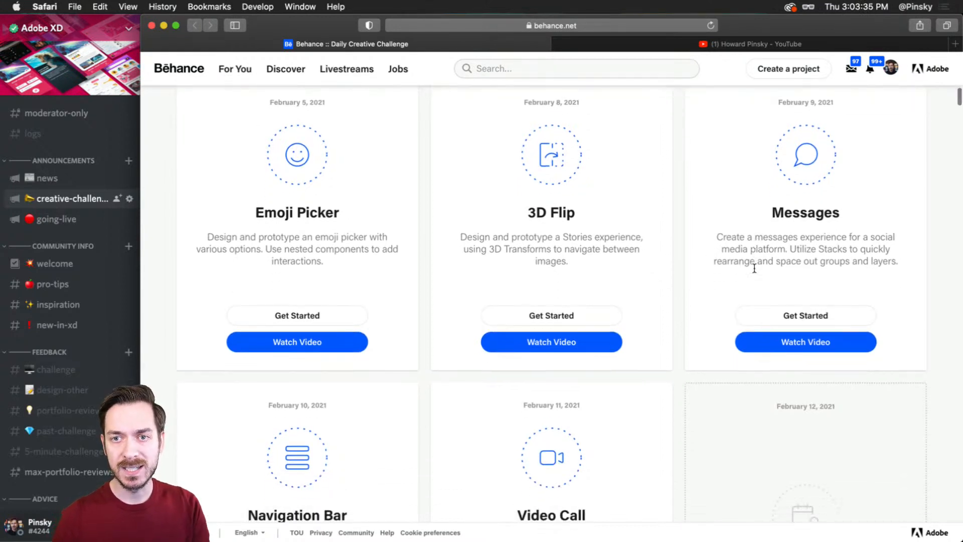
{"action": "scroll", "coordinate": [371, 396], "scroll_direction": "down", "scroll_amount": 1}
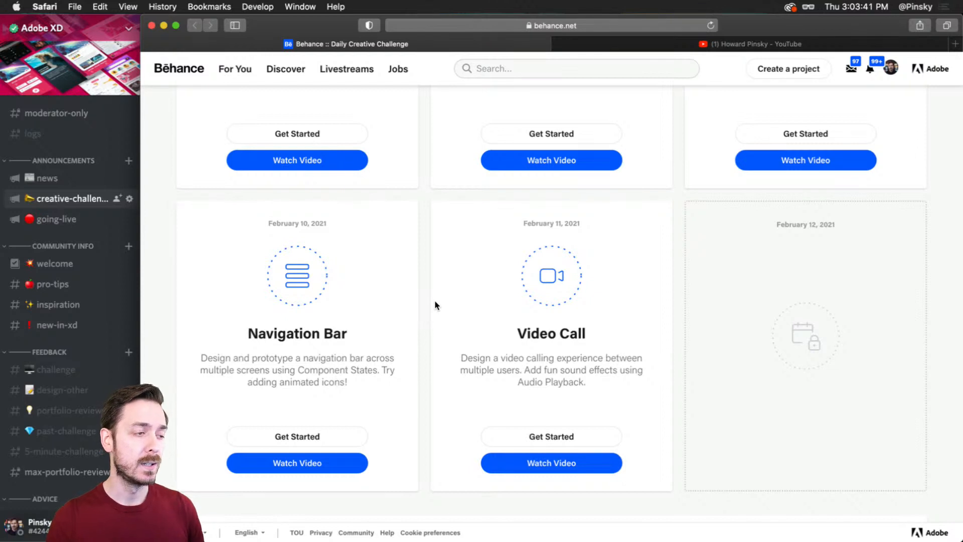
{"action": "scroll", "coordinate": [435, 304], "scroll_direction": "down", "scroll_amount": 1}
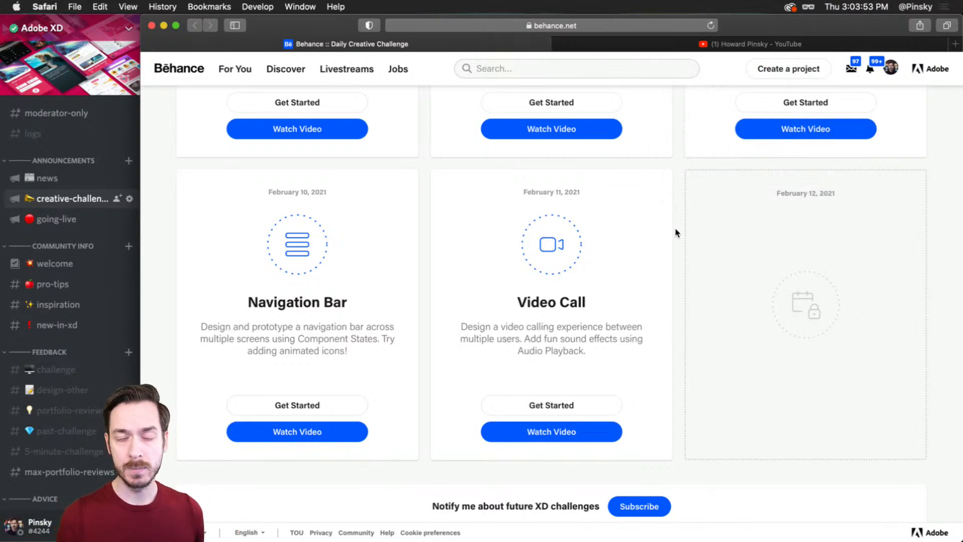
{"action": "left_click", "coordinate": [656, 46]}
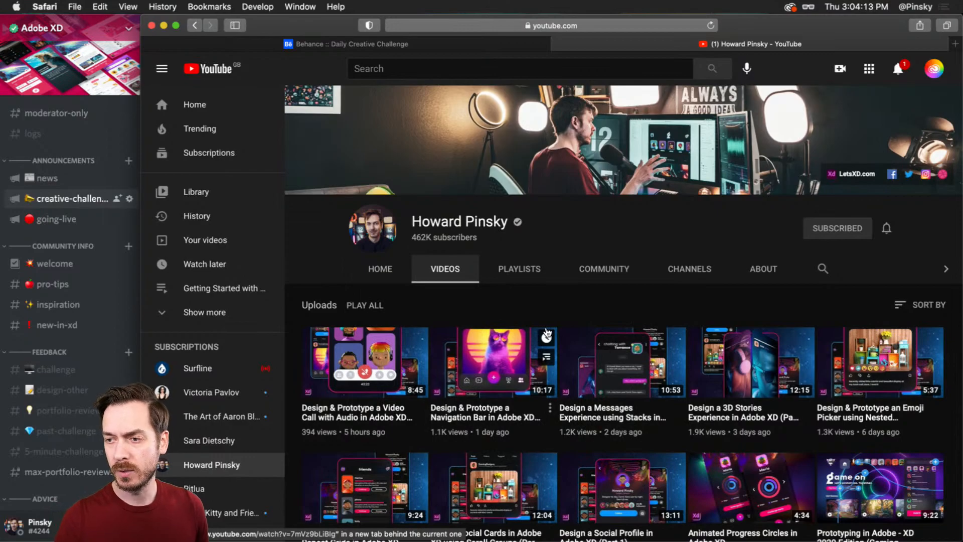
Step: Switch to Adobe XD and read the Day 8 starter file's challenge prompt, bonus link and inspiration images
{"action": "key", "text": "super+Tab"}
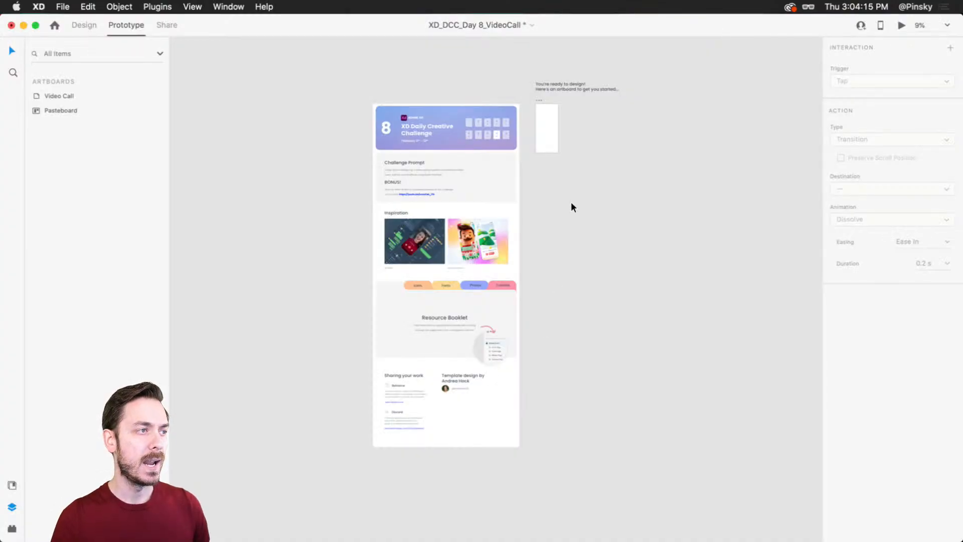
{"action": "scroll", "coordinate": [441, 106], "scroll_direction": "up", "scroll_amount": 5}
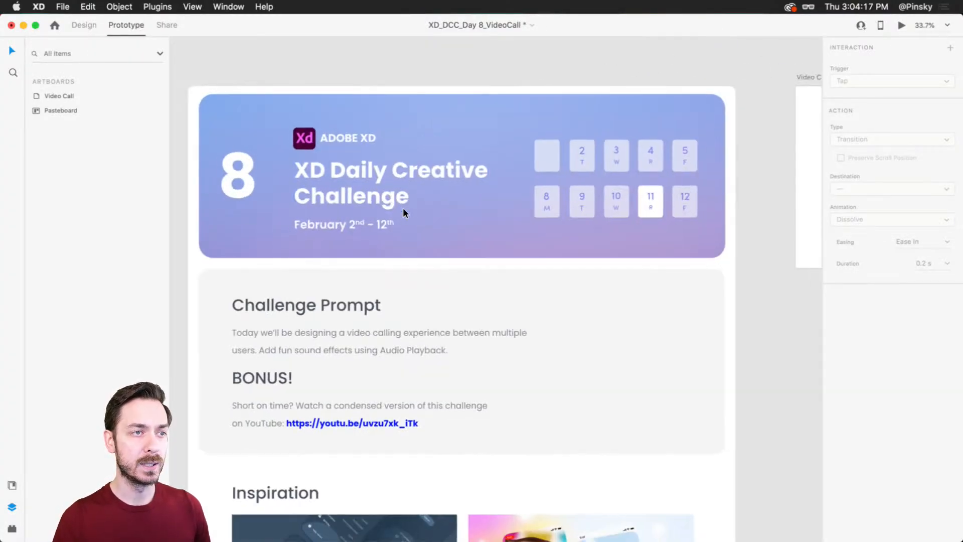
{"action": "scroll", "coordinate": [403, 207], "scroll_direction": "down", "scroll_amount": 3}
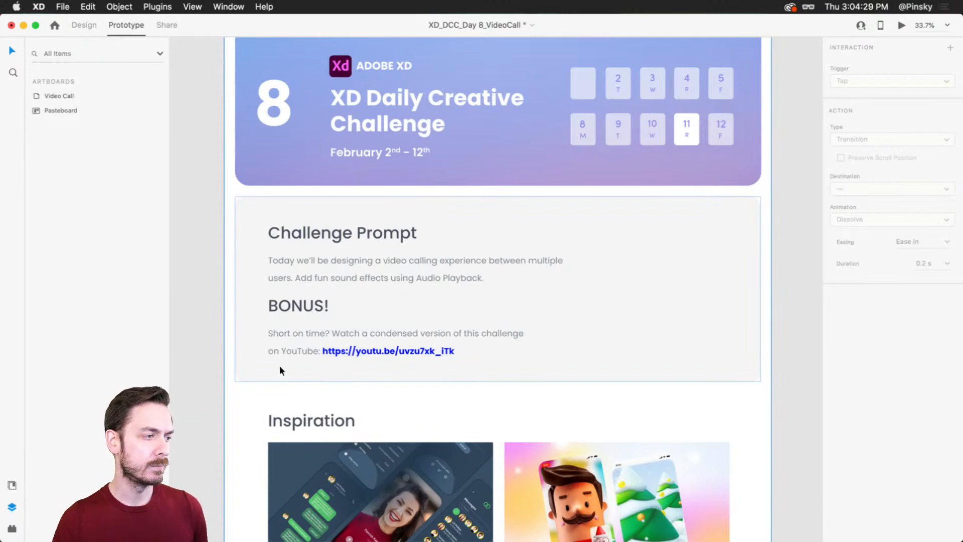
{"action": "scroll", "coordinate": [402, 342], "scroll_direction": "down", "scroll_amount": 4}
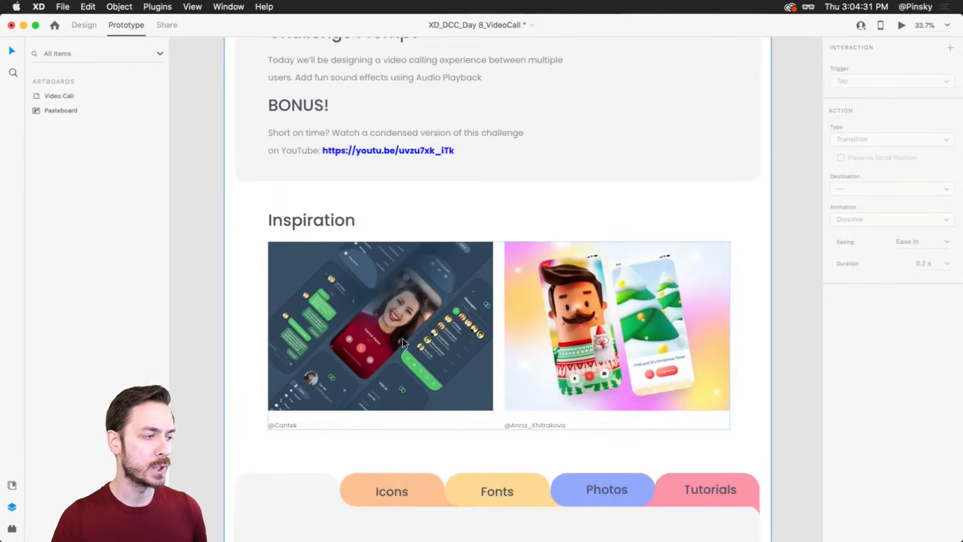
{"action": "scroll", "coordinate": [452, 324], "scroll_direction": "up", "scroll_amount": 2}
{"action": "scroll", "coordinate": [459, 320], "scroll_direction": "up", "scroll_amount": 5}
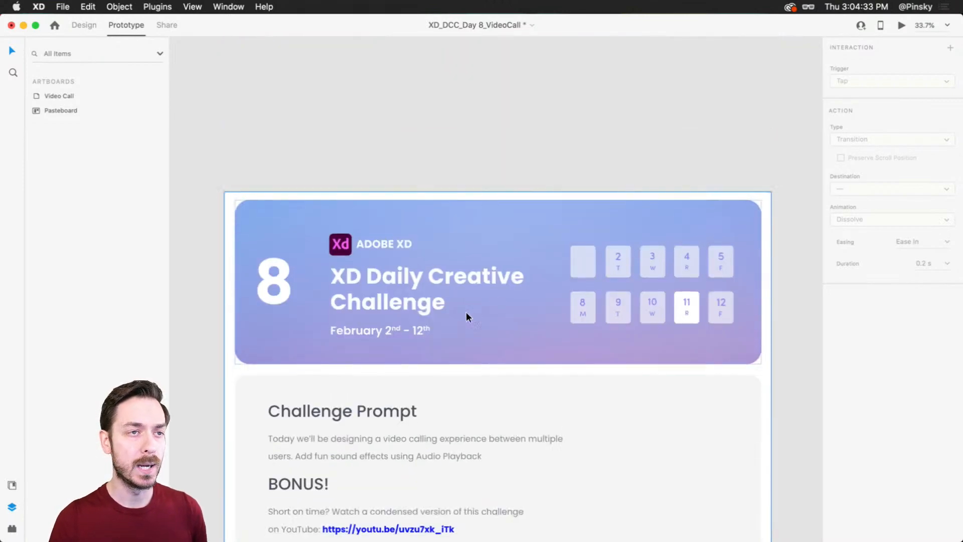
Step: Bring the empty Video Call artboard into view and change the workspace to Design mode
{"action": "scroll", "coordinate": [492, 296], "scroll_direction": "right", "scroll_amount": 6}
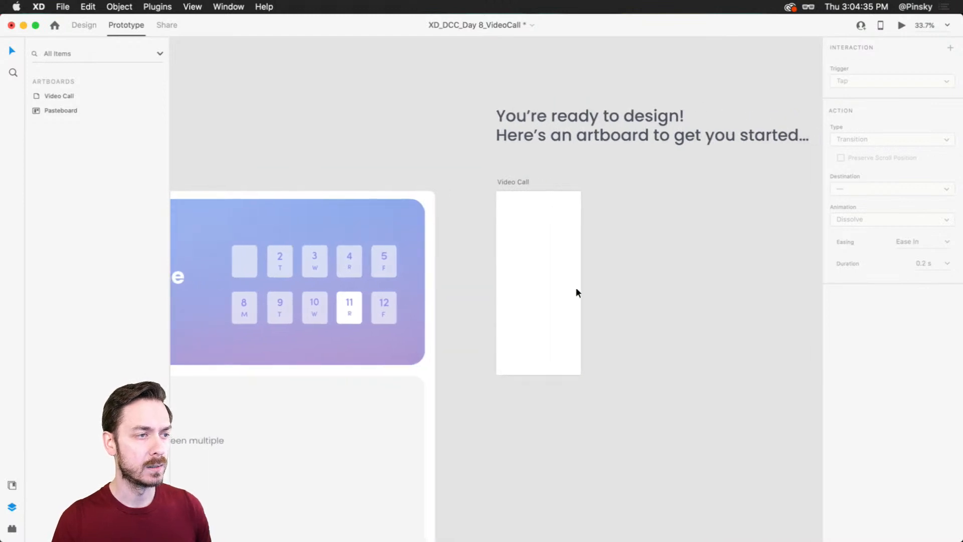
{"action": "scroll", "coordinate": [576, 292], "scroll_direction": "up", "scroll_amount": 5}
{"action": "left_click_drag", "start_coordinate": [548, 270], "coordinate": [533, 284]}
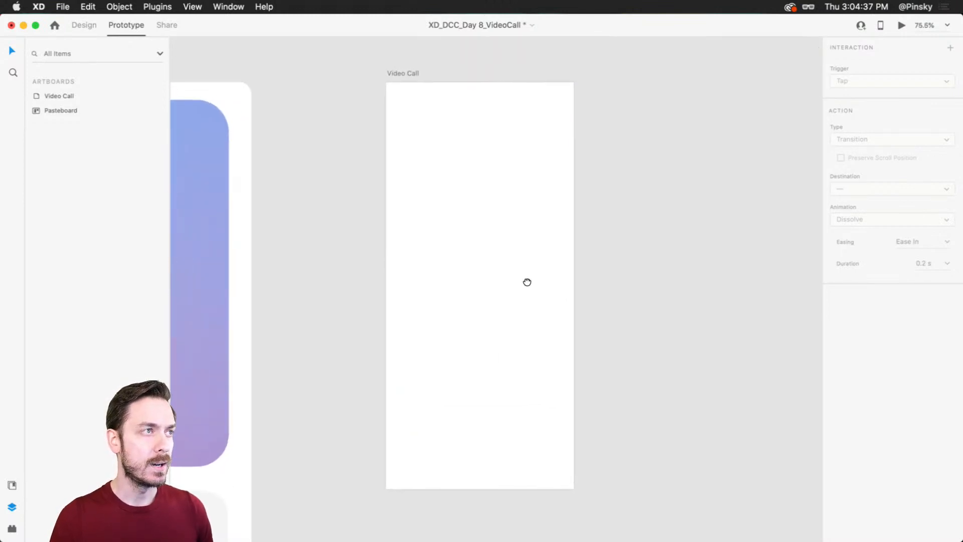
{"action": "left_click", "coordinate": [522, 277]}
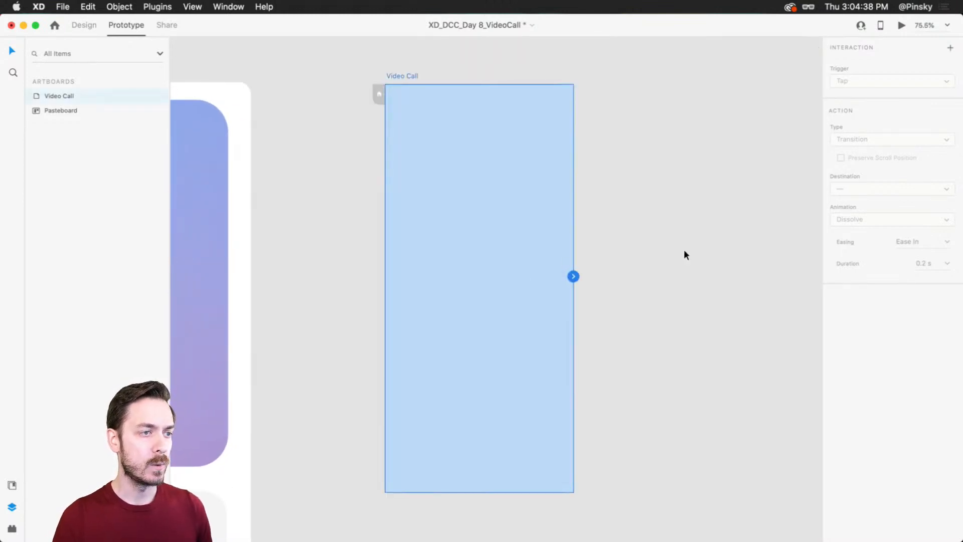
{"action": "left_click", "coordinate": [84, 25]}
{"action": "left_click", "coordinate": [511, 205]}
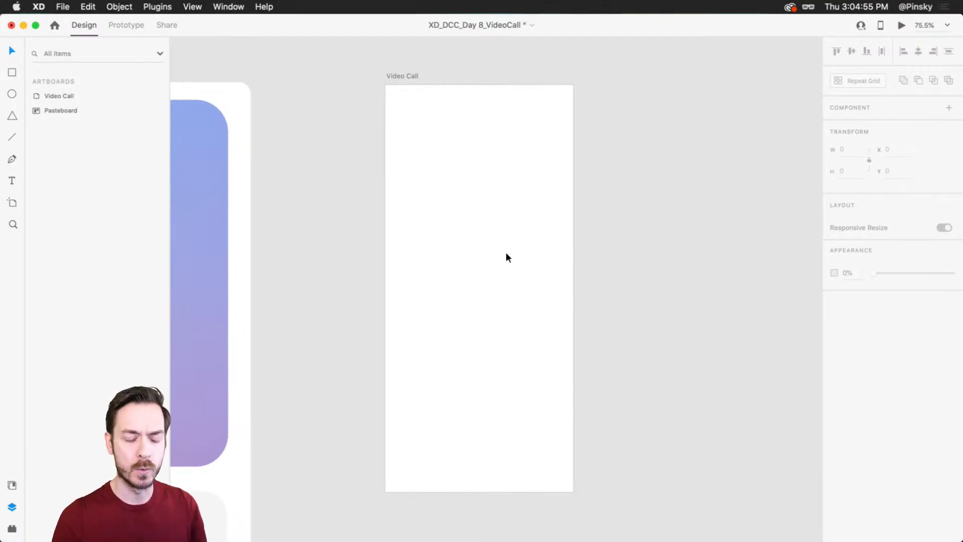
Step: Cover the Video Call artboard with a 414 × 896 rectangle that has a grey fill and no border
{"action": "key", "text": "r"}
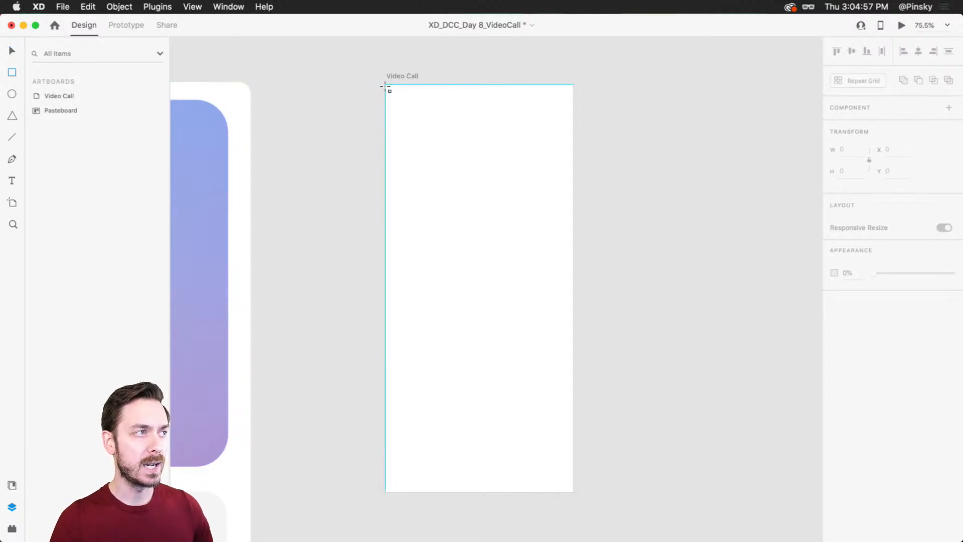
{"action": "left_click_drag", "start_coordinate": [385, 85], "coordinate": [574, 493]}
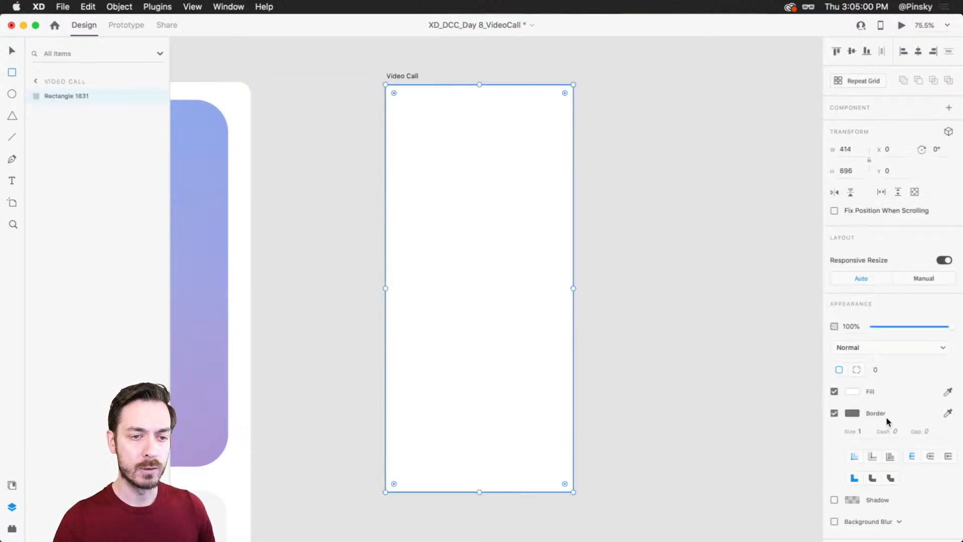
{"action": "left_click", "coordinate": [852, 393]}
{"action": "left_click", "coordinate": [733, 350]}
{"action": "left_click", "coordinate": [904, 375]}
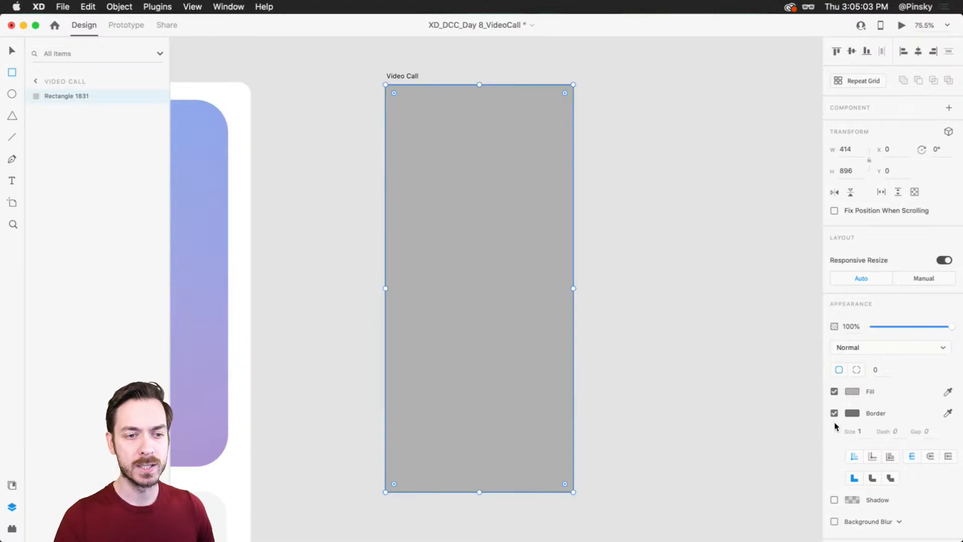
{"action": "left_click", "coordinate": [834, 413]}
{"action": "left_click", "coordinate": [607, 254]}
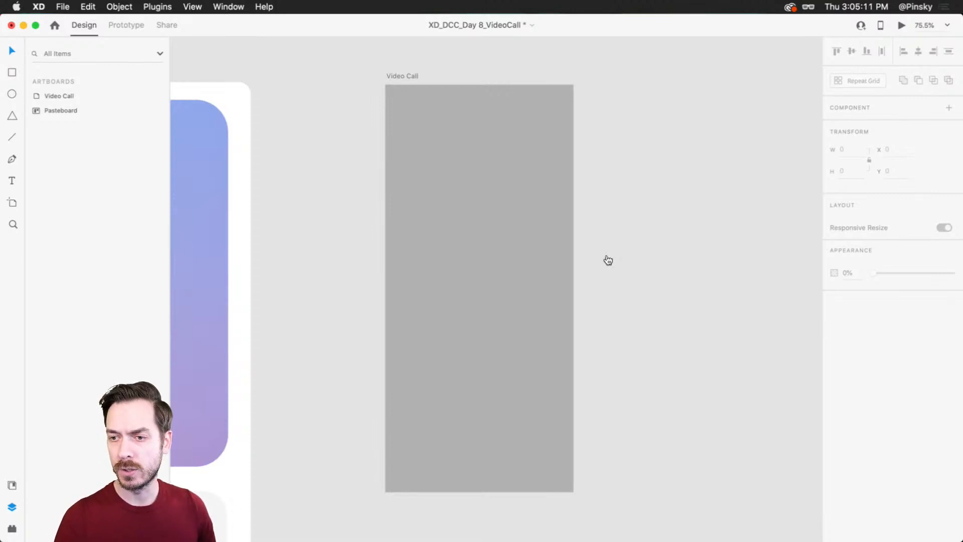
Step: Fill the grey rectangle with the purple-background avatar wearing glasses and a red sweater, taken from Finder's Colorful folder
{"action": "key", "text": "super+Tab"}
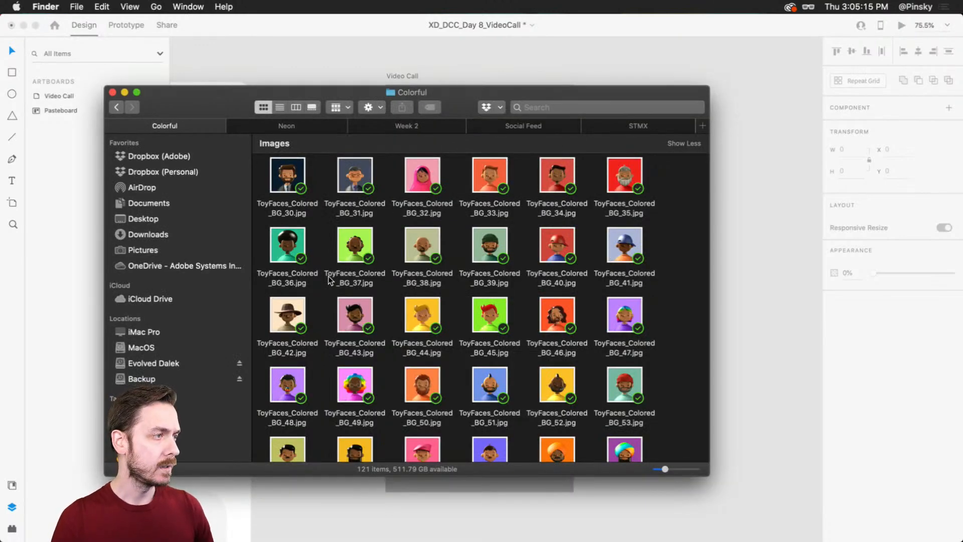
{"action": "scroll", "coordinate": [439, 318], "scroll_direction": "up", "scroll_amount": 10}
{"action": "left_click", "coordinate": [291, 178]}
{"action": "key", "text": "space"}
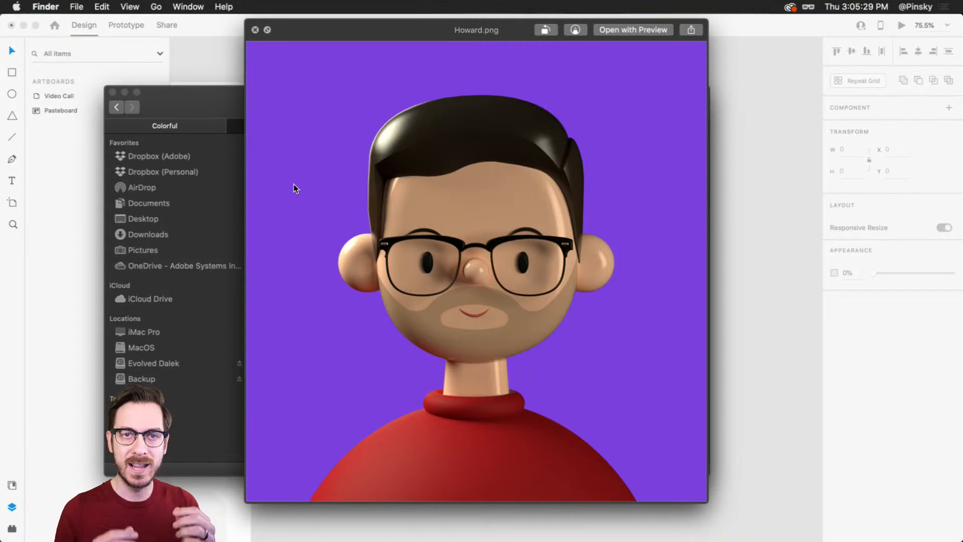
{"action": "key", "text": "space"}
{"action": "left_click_drag", "start_coordinate": [294, 186], "coordinate": [515, 265]}
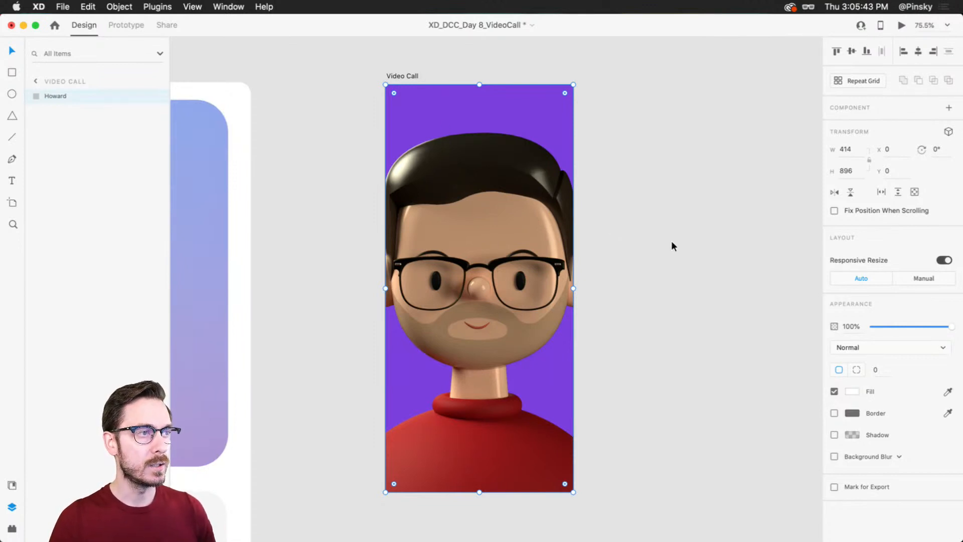
Step: Darken the avatar background by setting the image's opacity to 25% and the Video Call artboard's fill to black (000000)
{"action": "left_click_drag", "start_coordinate": [951, 325], "coordinate": [892, 327]}
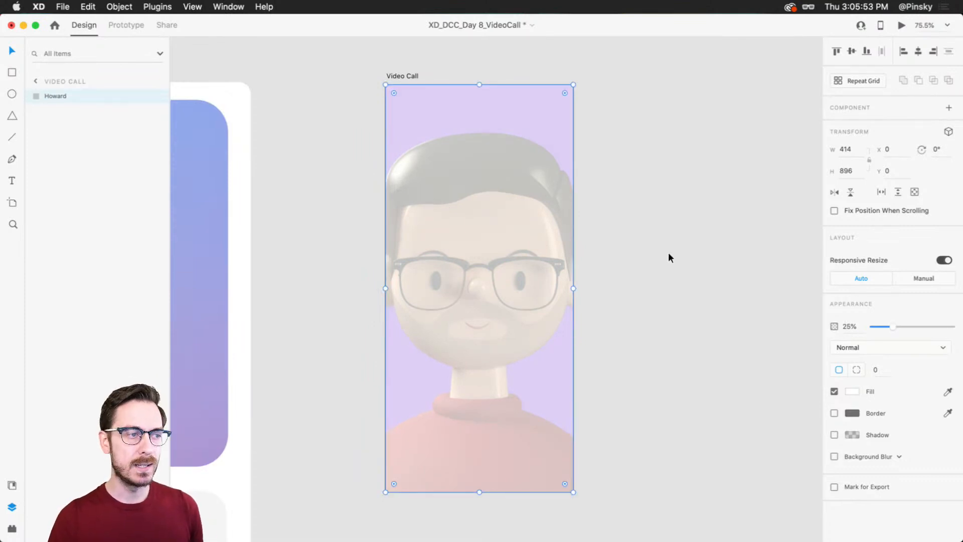
{"action": "left_click", "coordinate": [405, 75]}
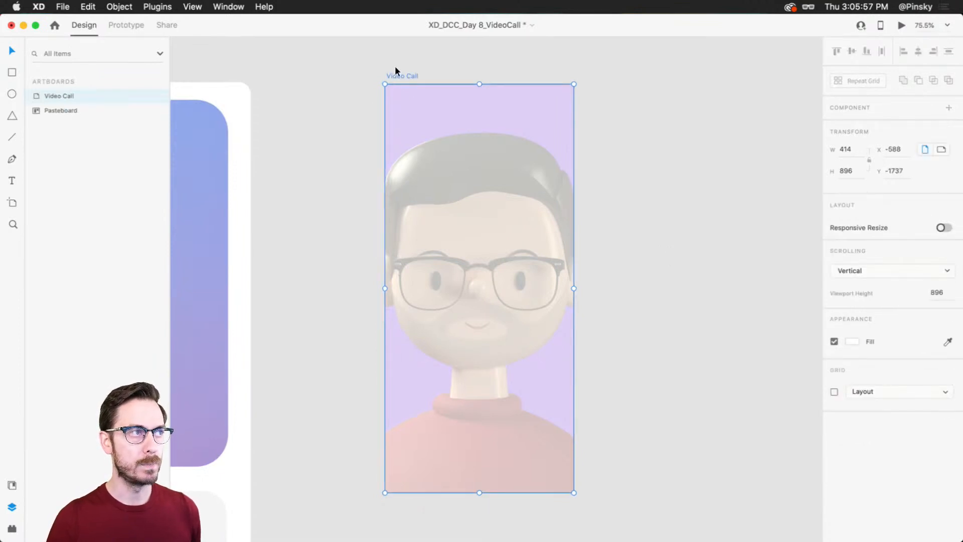
{"action": "left_click", "coordinate": [852, 341]}
{"action": "type", "text": "000000"}
{"action": "key", "text": "Return"}
{"action": "left_click", "coordinate": [884, 464]}
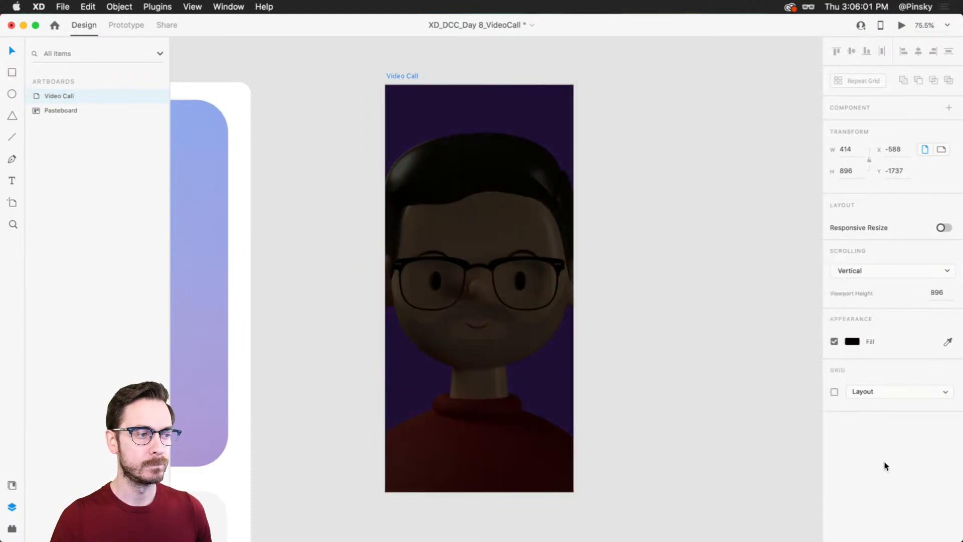
{"action": "left_click", "coordinate": [667, 322]}
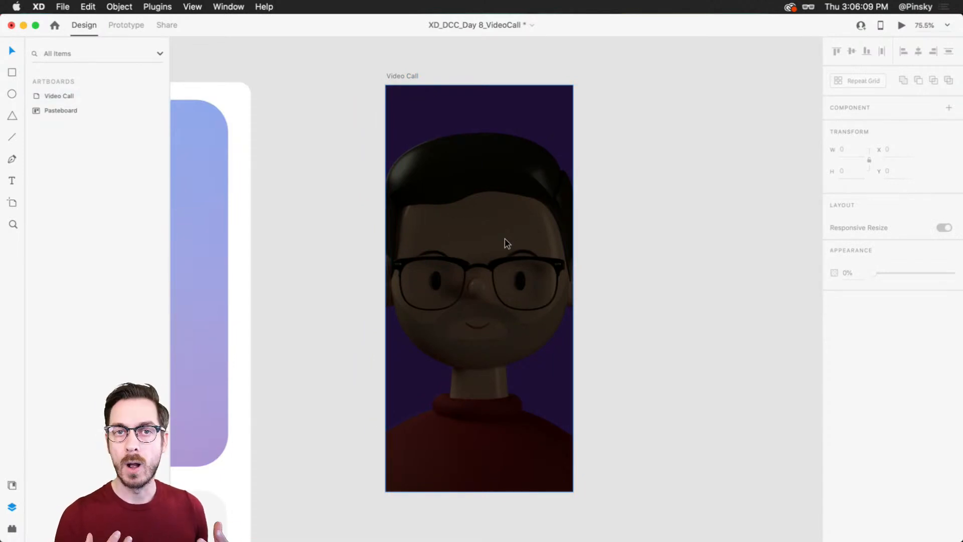
Step: Add the caller's full name as centre-aligned white text on the avatar's forehead and enlarge it to size 29
{"action": "key", "text": "t"}
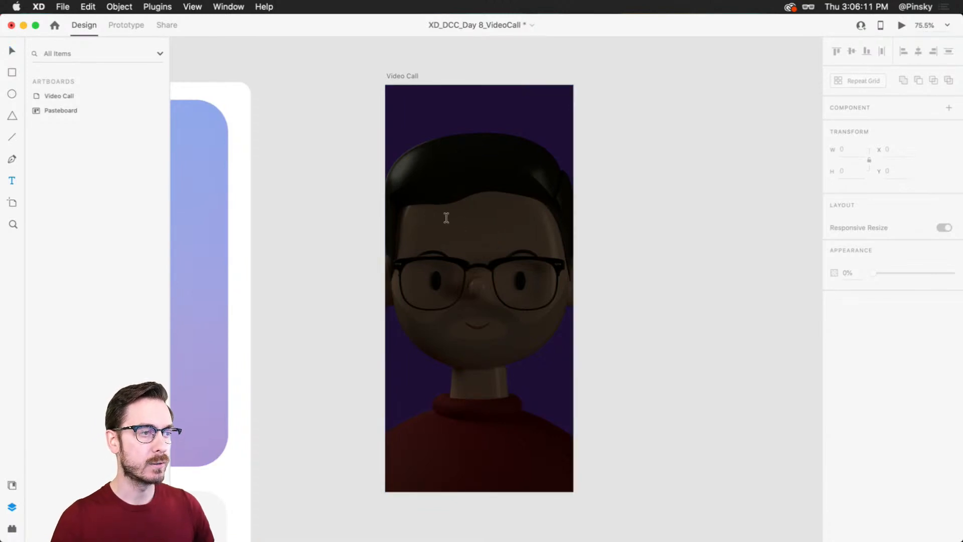
{"action": "scroll", "coordinate": [453, 219], "scroll_direction": "up", "scroll_amount": 2}
{"action": "left_click", "coordinate": [457, 218]}
{"action": "type", "text": "H"}
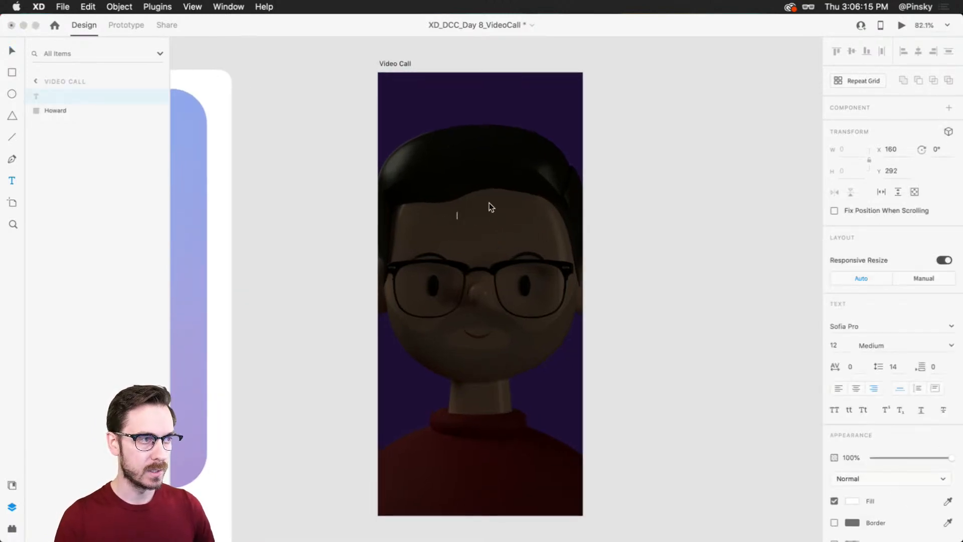
{"action": "type", "text": "oward Pinsky"}
{"action": "key", "text": "Escape"}
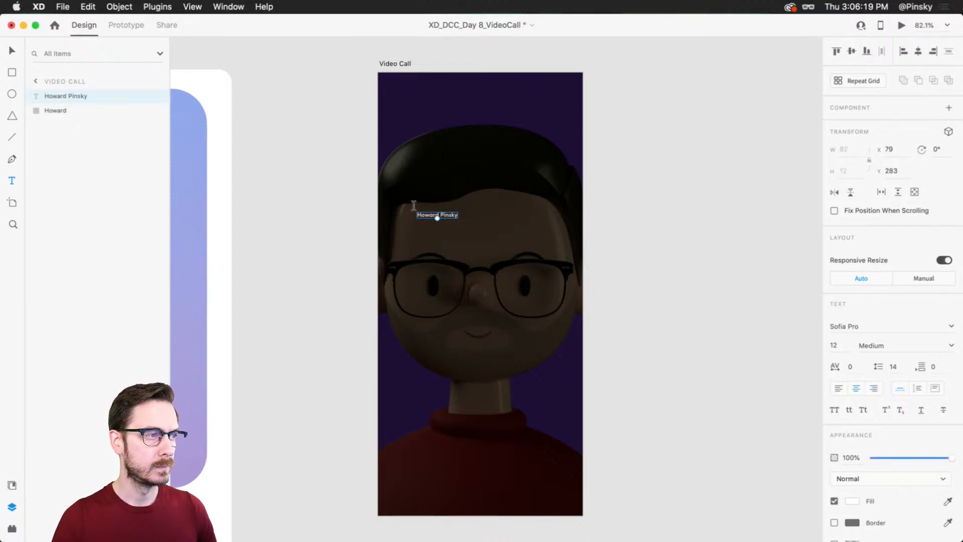
{"action": "left_click_drag", "start_coordinate": [437, 219], "coordinate": [492, 194]}
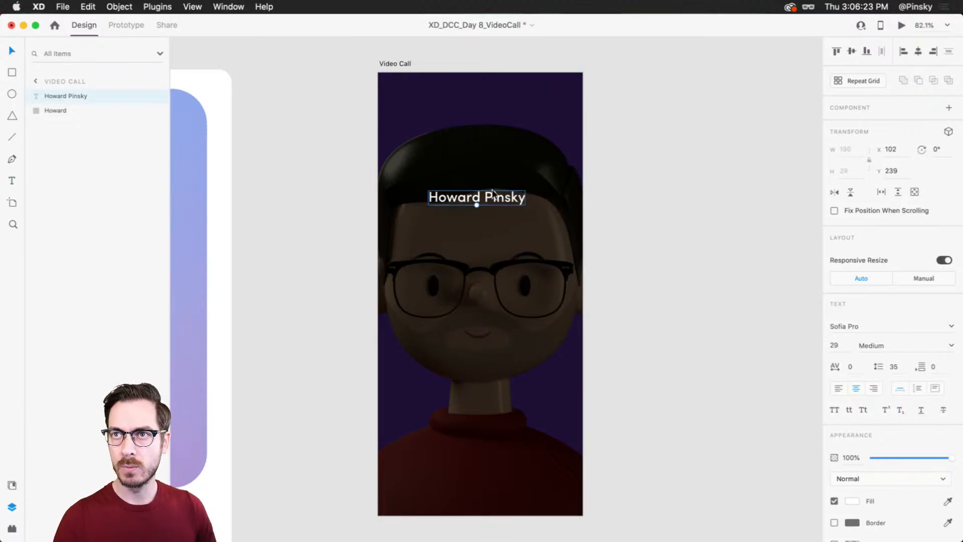
Step: Set the caller name's font weight to Bold after trying Semi Bold
{"action": "left_click", "coordinate": [950, 346]}
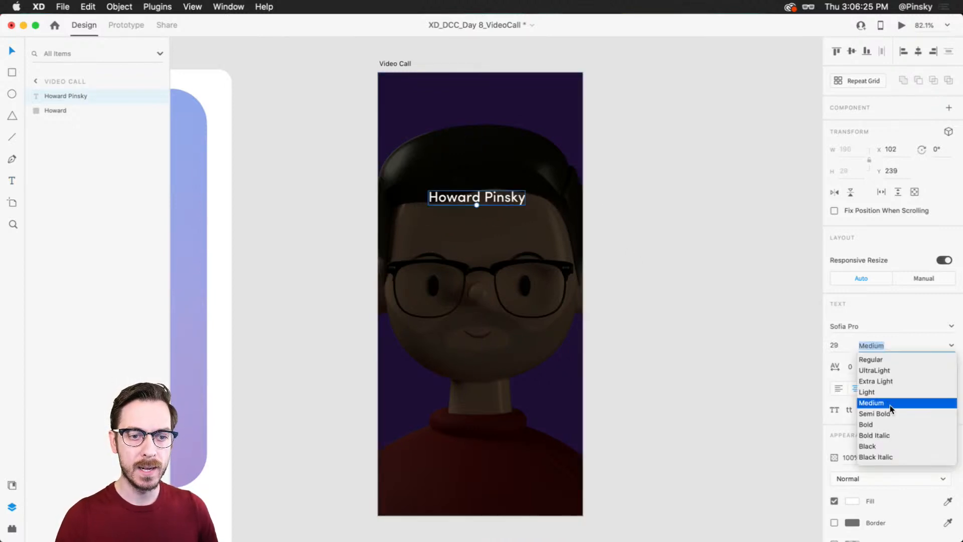
{"action": "left_click", "coordinate": [884, 414]}
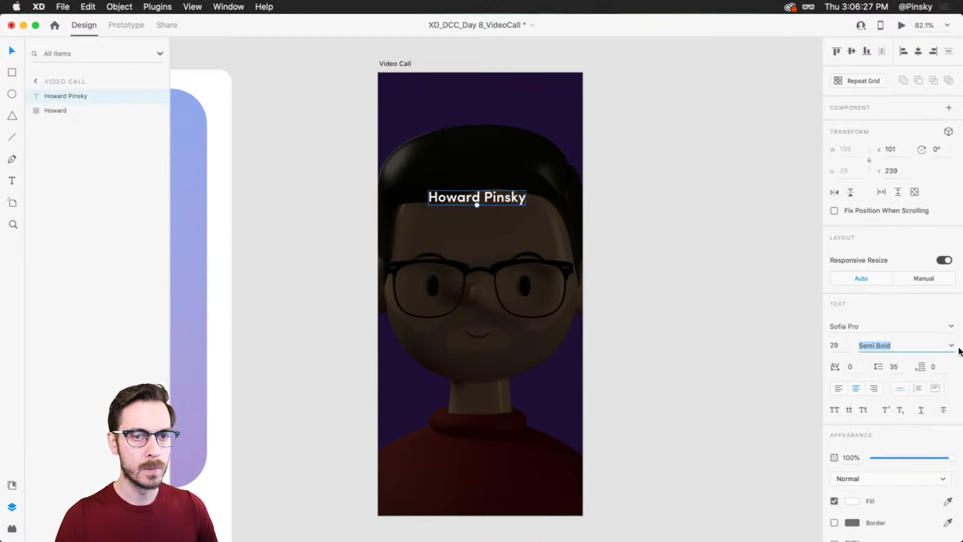
{"action": "left_click", "coordinate": [948, 346]}
{"action": "left_click", "coordinate": [880, 424]}
Step: Duplicate the caller name directly beneath itself and change the copy's text to "Video call"
{"action": "mouse_move", "coordinate": [496, 197]}
{"action": "left_mouse_down"}
{"action": "mouse_move", "coordinate": [496, 180]}
{"action": "mouse_move", "coordinate": [498, 202]}
{"action": "left_mouse_up"}
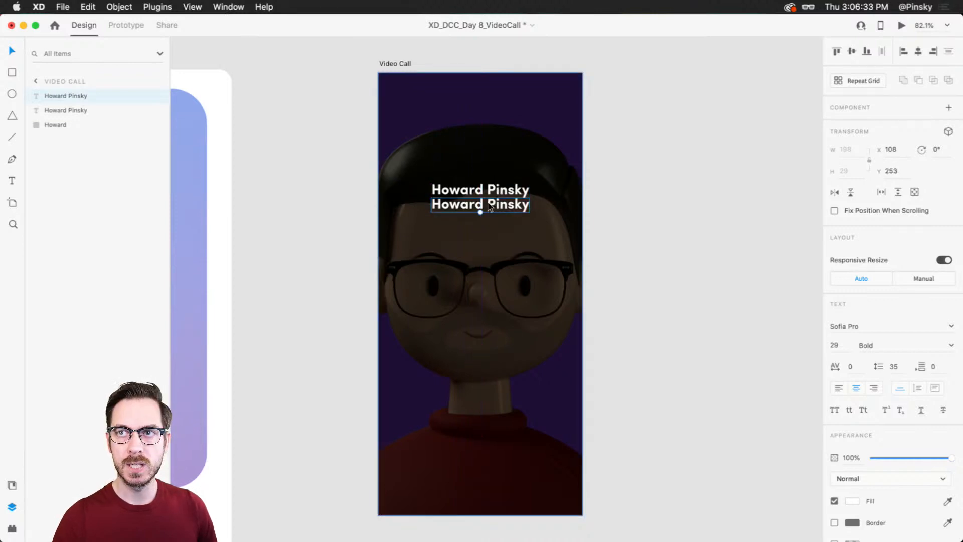
{"action": "scroll", "coordinate": [486, 208], "scroll_direction": "up", "scroll_amount": 5}
{"action": "double_click", "coordinate": [484, 207]}
{"action": "double_click", "coordinate": [484, 229]}
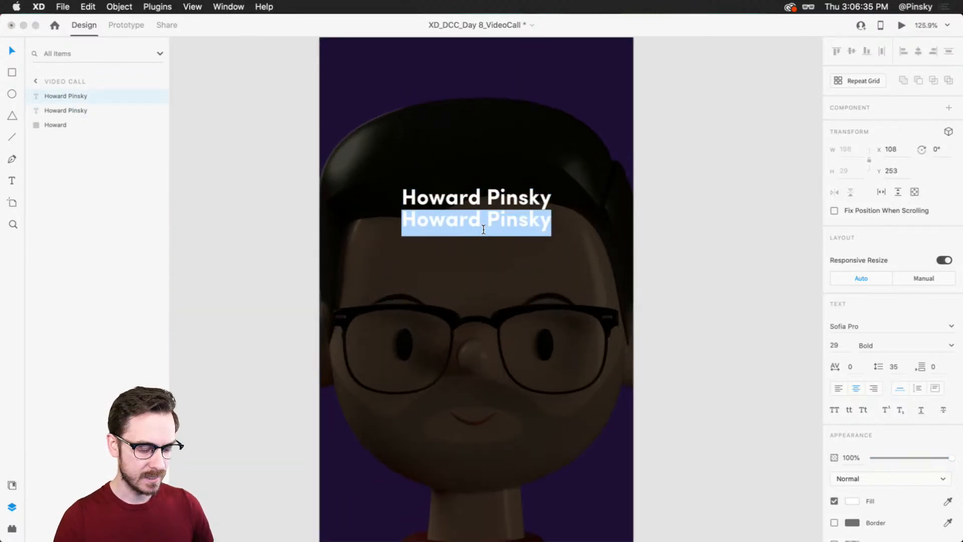
{"action": "type", "text": "Video call"}
{"action": "key", "text": "Escape"}
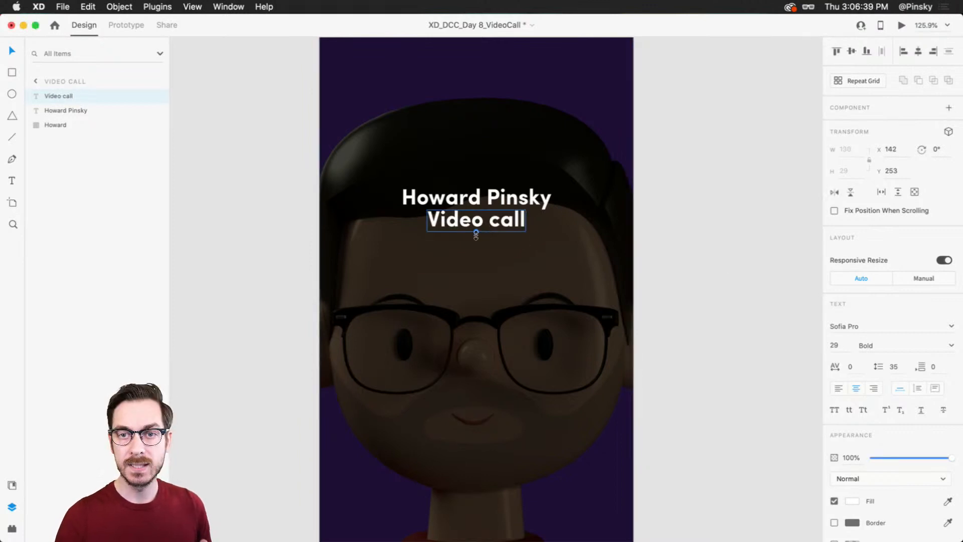
Step: Reduce the "Video call" text to size 25, set its weight to Medium and align it centrally below the name
{"action": "left_click_drag", "start_coordinate": [476, 232], "coordinate": [476, 228]}
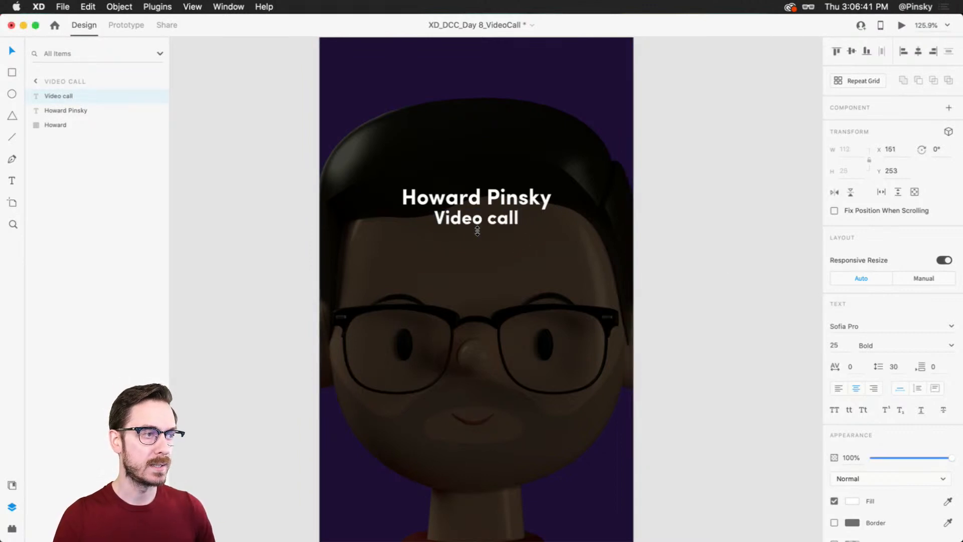
{"action": "left_click", "coordinate": [951, 345]}
{"action": "left_click", "coordinate": [860, 413]}
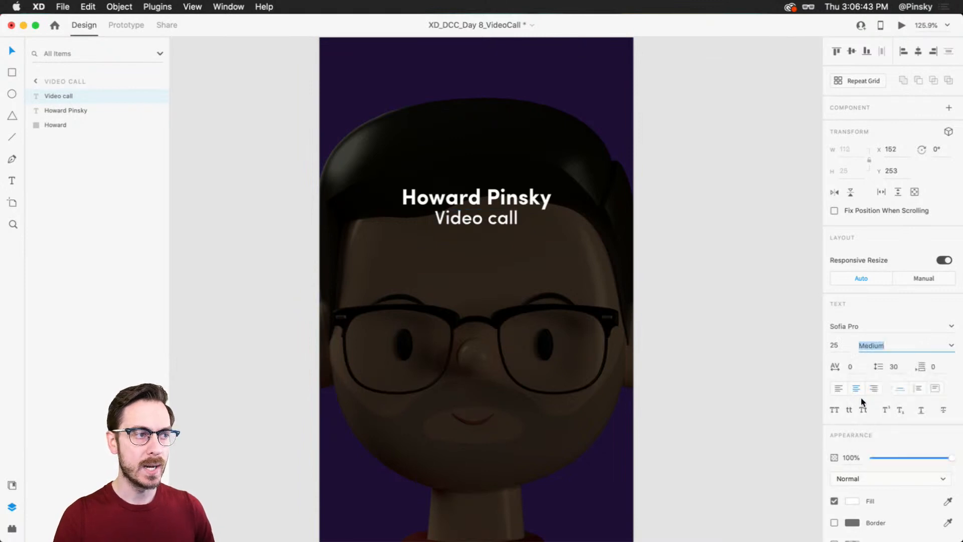
{"action": "left_click_drag", "start_coordinate": [496, 231], "coordinate": [495, 224]}
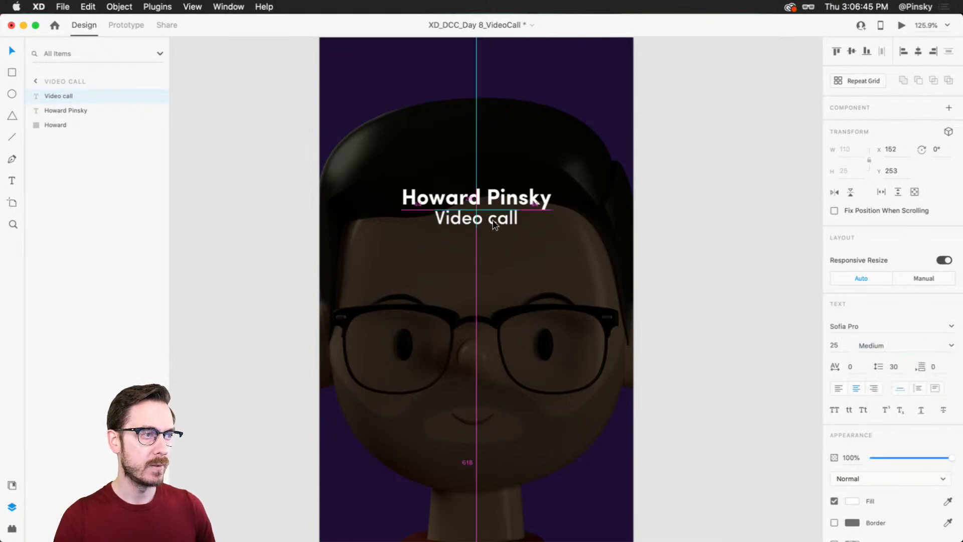
Step: Draw a white rectangle about 81 × 118 below the text, near the artboard's left edge, with corner radius 16 and no border
{"action": "scroll", "coordinate": [510, 202], "scroll_direction": "down", "scroll_amount": 3}
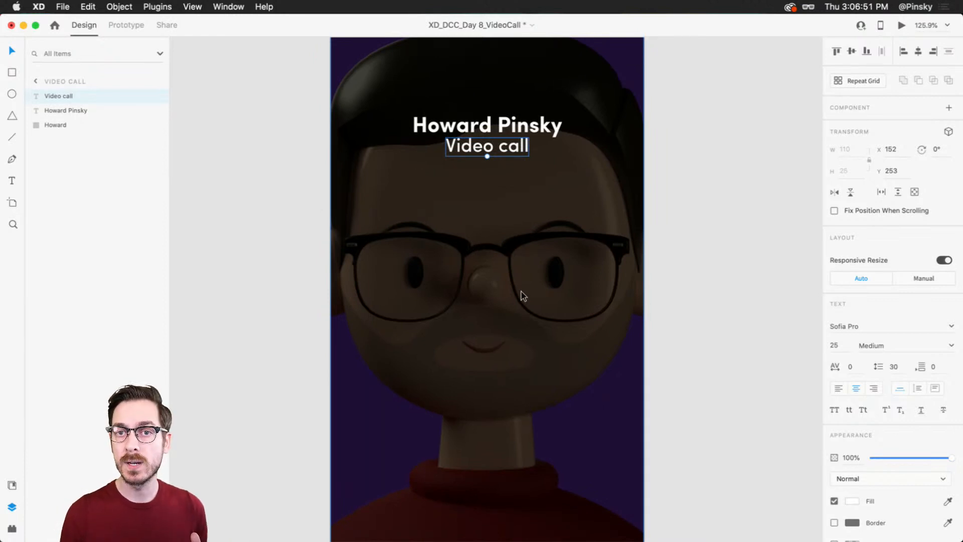
{"action": "key", "text": "r"}
{"action": "mouse_move", "coordinate": [351, 202]}
{"action": "left_mouse_down"}
{"action": "mouse_move", "coordinate": [398, 300]}
{"action": "mouse_move", "coordinate": [412, 291]}
{"action": "left_mouse_up"}
{"action": "mouse_move", "coordinate": [400, 258]}
{"action": "left_mouse_down"}
{"action": "mouse_move", "coordinate": [401, 267]}
{"action": "mouse_move", "coordinate": [399, 248]}
{"action": "left_mouse_up"}
{"action": "left_click_drag", "start_coordinate": [400, 201], "coordinate": [399, 203]}
{"action": "left_click_drag", "start_coordinate": [387, 237], "coordinate": [388, 236]}
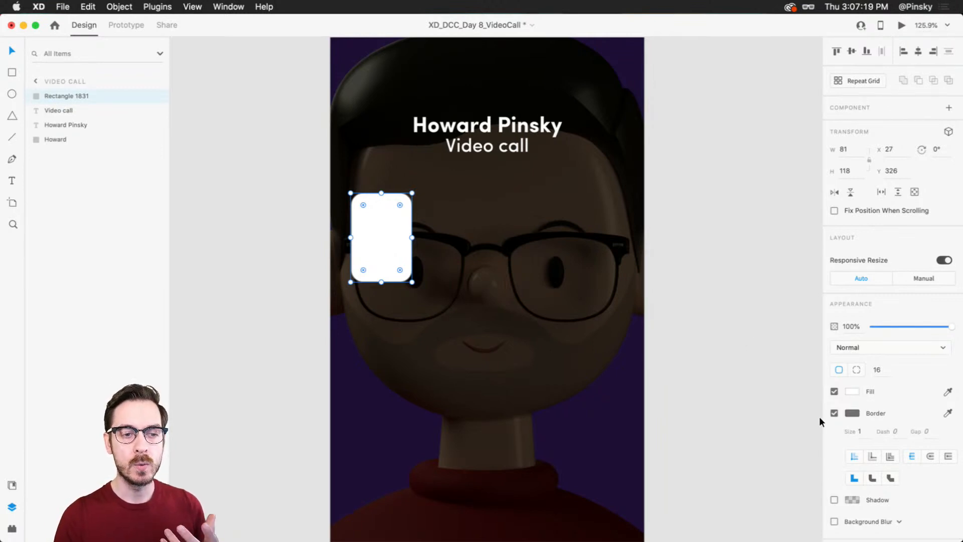
{"action": "left_click", "coordinate": [834, 413]}
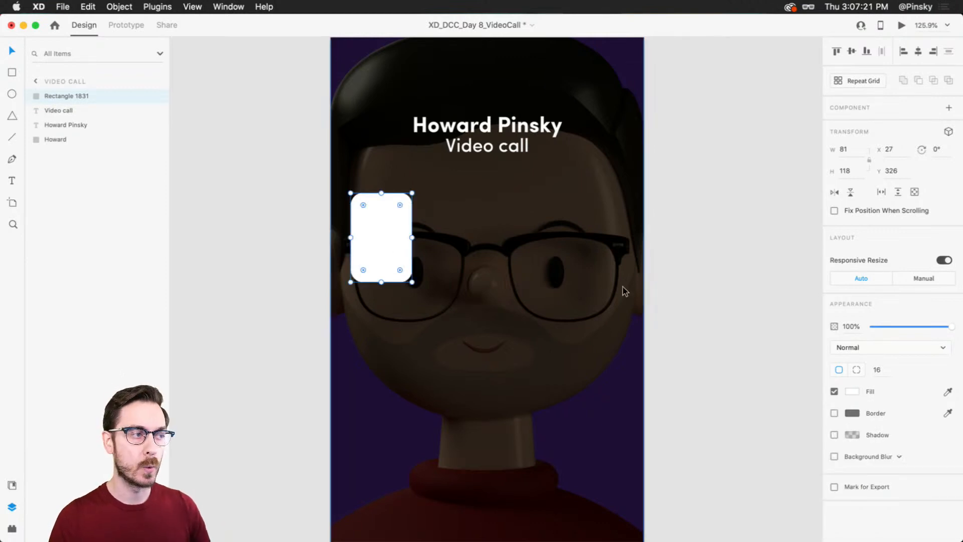
Step: Repeat the rounded rectangle into a row of four evenly spaced cards and centre the row below the "Video call" text
{"action": "left_click", "coordinate": [877, 82]}
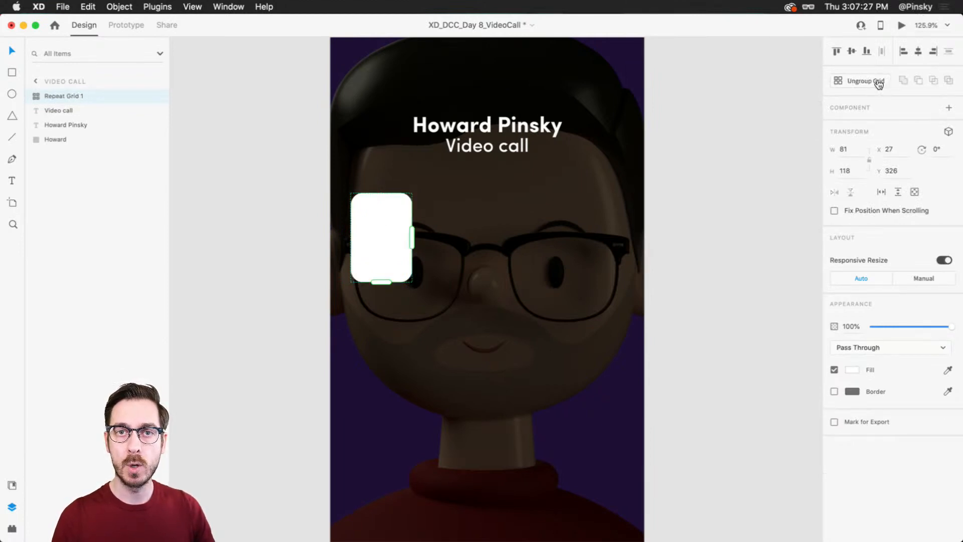
{"action": "left_click_drag", "start_coordinate": [410, 243], "coordinate": [642, 247]}
{"action": "left_click_drag", "start_coordinate": [575, 235], "coordinate": [596, 225]}
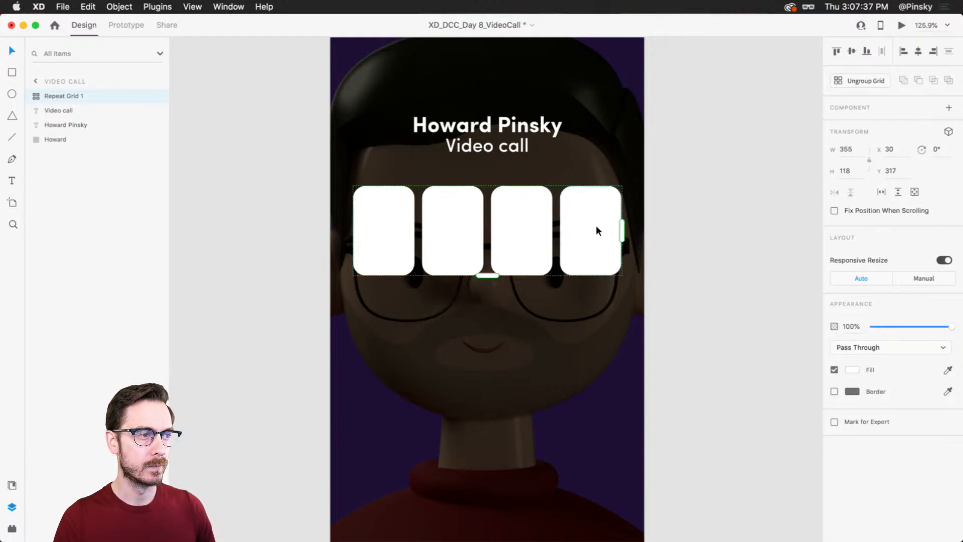
Step: Fill the four cards with Finder's Colorful avatars: ToyFaces_Colored_BG_4, ToyFaces_Colored_BG_21, the green-beanie avatar and ToyFaces_Colored_BG_59
{"action": "key", "text": "super+Tab"}
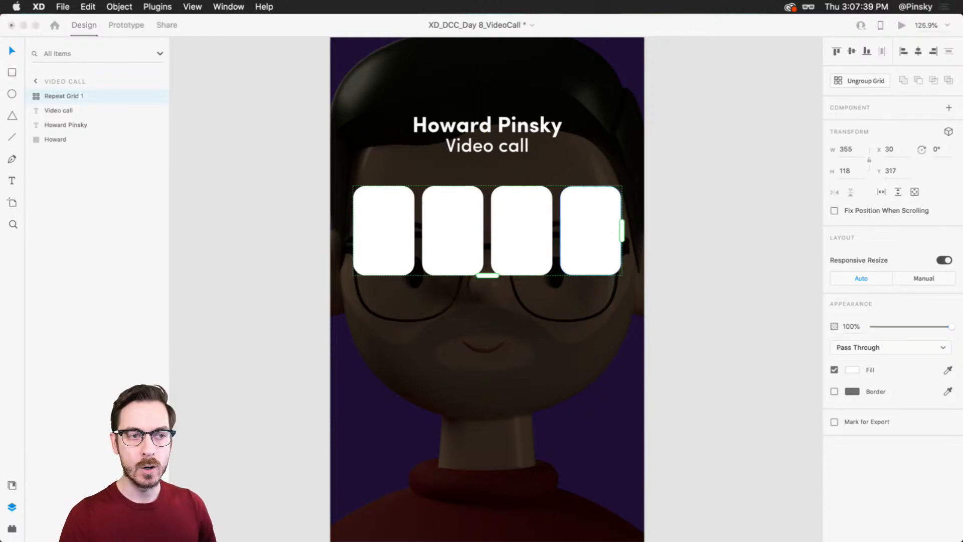
{"action": "left_click", "coordinate": [670, 211]}
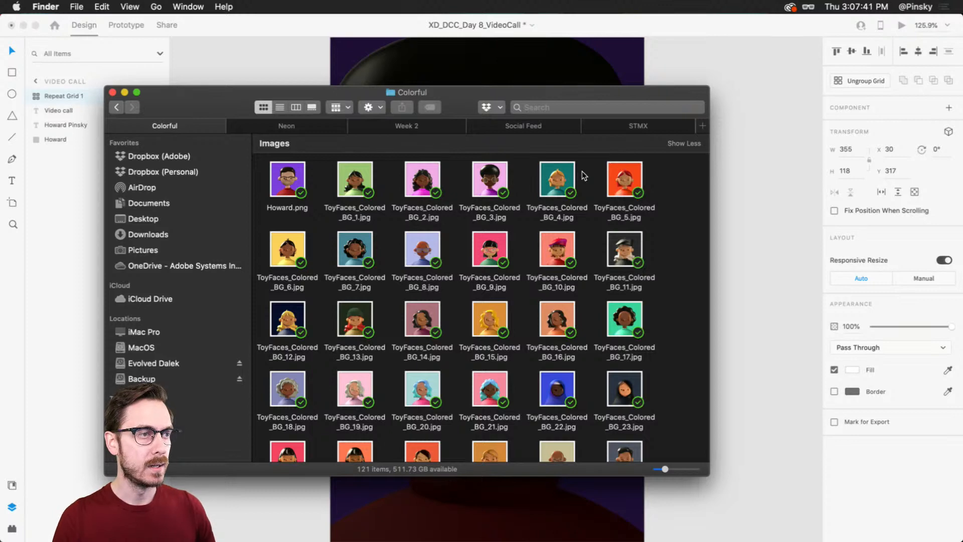
{"action": "left_click", "coordinate": [554, 181]}
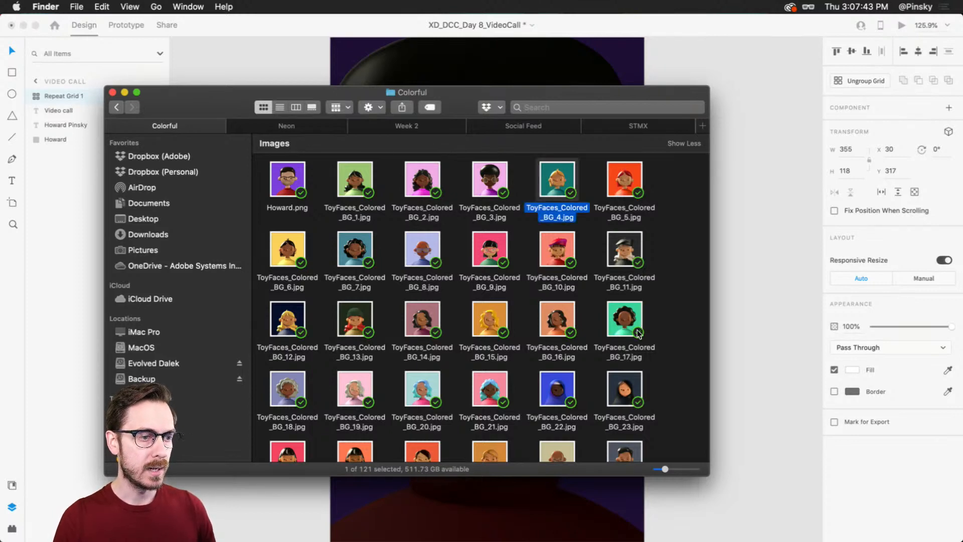
{"action": "scroll", "coordinate": [625, 363], "scroll_direction": "down", "scroll_amount": 3}
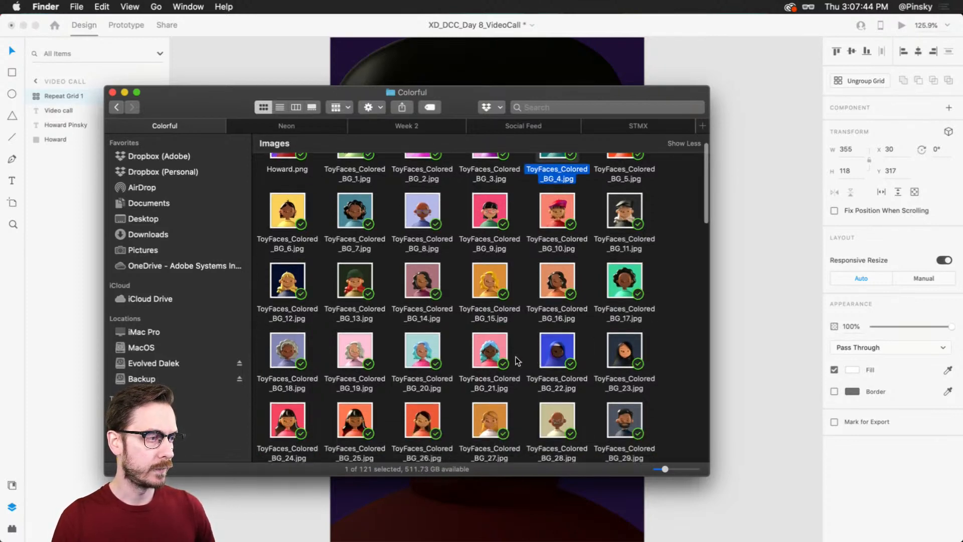
{"action": "left_click", "coordinate": [490, 352], "text": "super"}
{"action": "scroll", "coordinate": [482, 331], "scroll_direction": "down", "scroll_amount": 10}
{"action": "left_click", "coordinate": [490, 327], "text": "super"}
{"action": "scroll", "coordinate": [492, 329], "scroll_direction": "down", "scroll_amount": 6}
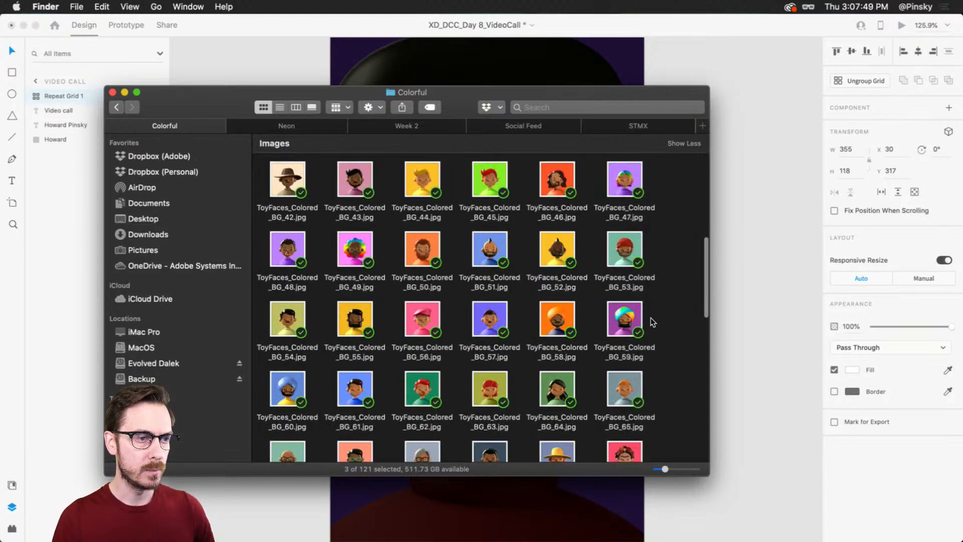
{"action": "left_click", "coordinate": [613, 311], "text": "super"}
{"action": "left_click_drag", "start_coordinate": [627, 319], "coordinate": [593, 214]}
{"action": "key", "text": "super+Tab"}
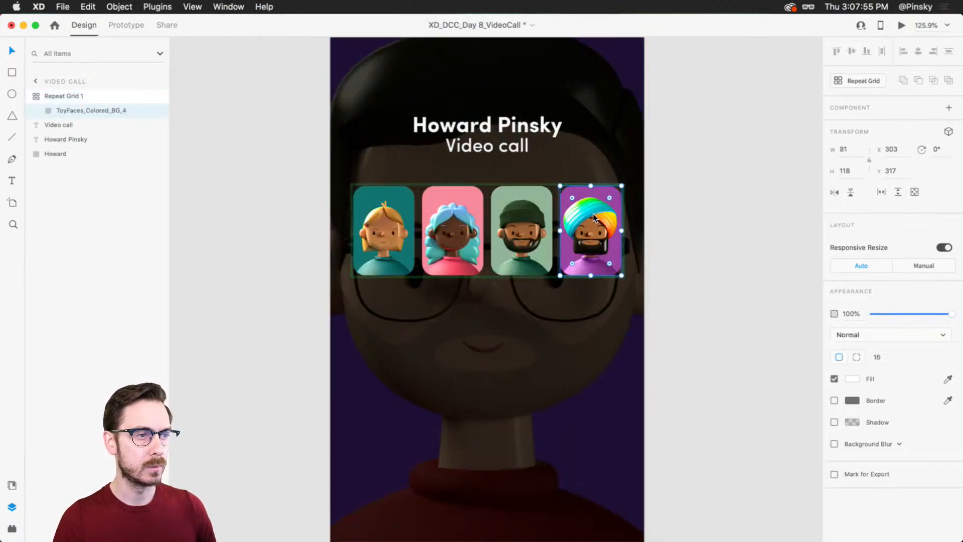
{"action": "left_click", "coordinate": [678, 230]}
{"action": "left_click", "coordinate": [600, 319]}
Step: Draw a circle about 56 × 56 below the avatar cards, left of the background figure's neck
{"action": "scroll", "coordinate": [585, 320], "scroll_direction": "down", "scroll_amount": 3}
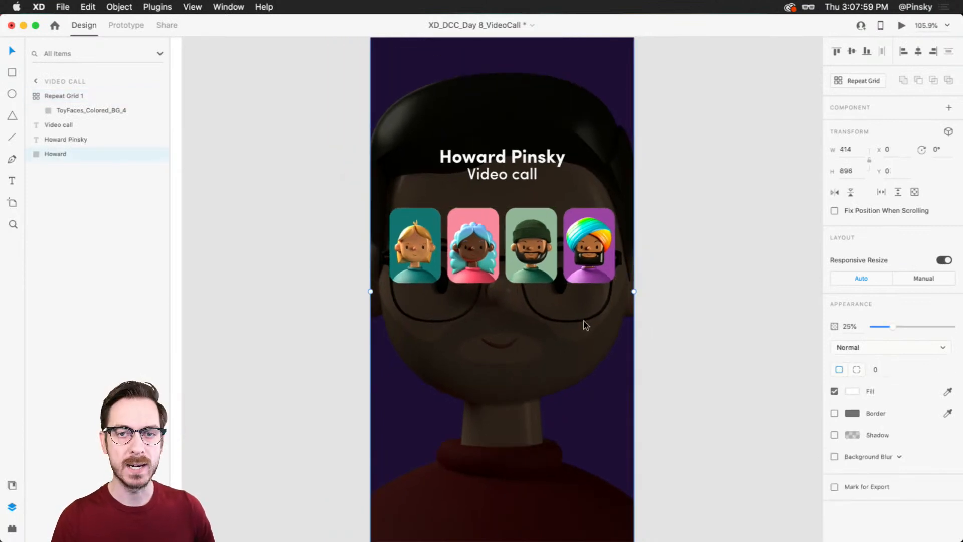
{"action": "scroll", "coordinate": [585, 320], "scroll_direction": "down", "scroll_amount": 3}
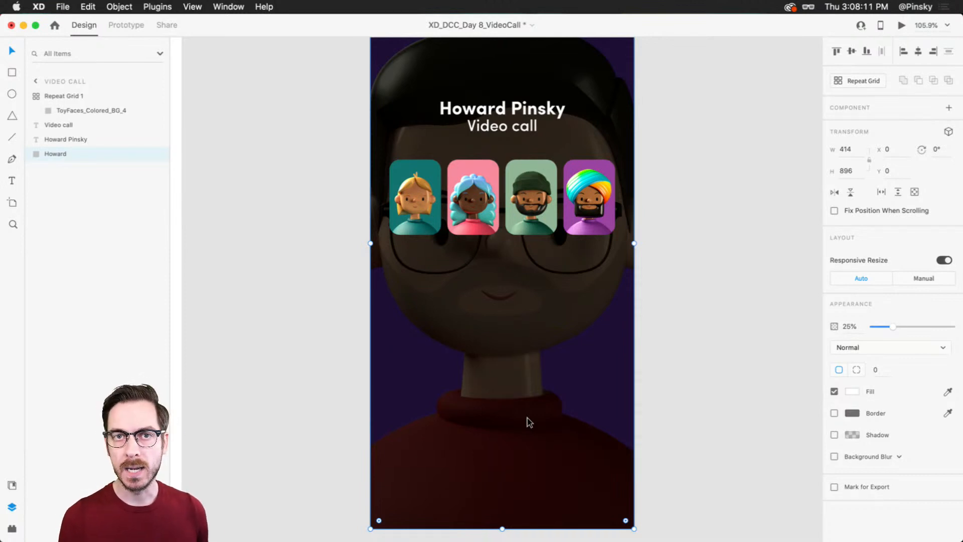
{"action": "scroll", "coordinate": [504, 398], "scroll_direction": "up", "scroll_amount": 1}
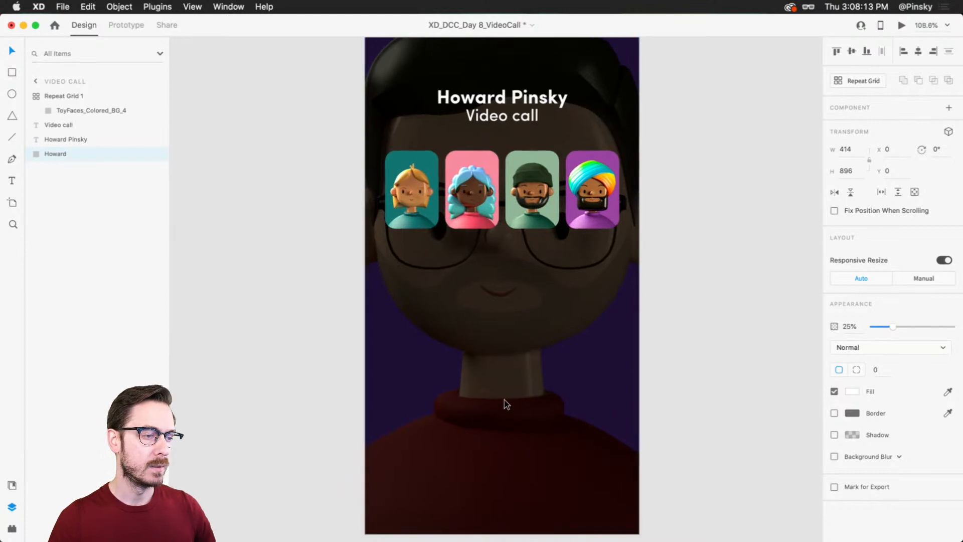
{"action": "left_click_drag", "start_coordinate": [505, 406], "coordinate": [505, 350]}
{"action": "scroll", "coordinate": [504, 348], "scroll_direction": "up", "scroll_amount": 3}
{"action": "key", "text": "e"}
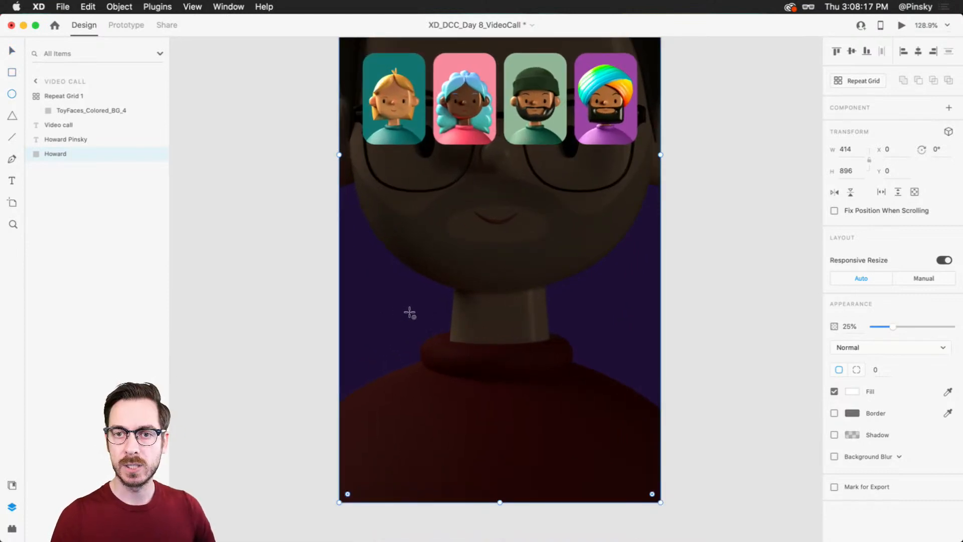
{"action": "left_click_drag", "start_coordinate": [408, 308], "coordinate": [452, 353]}
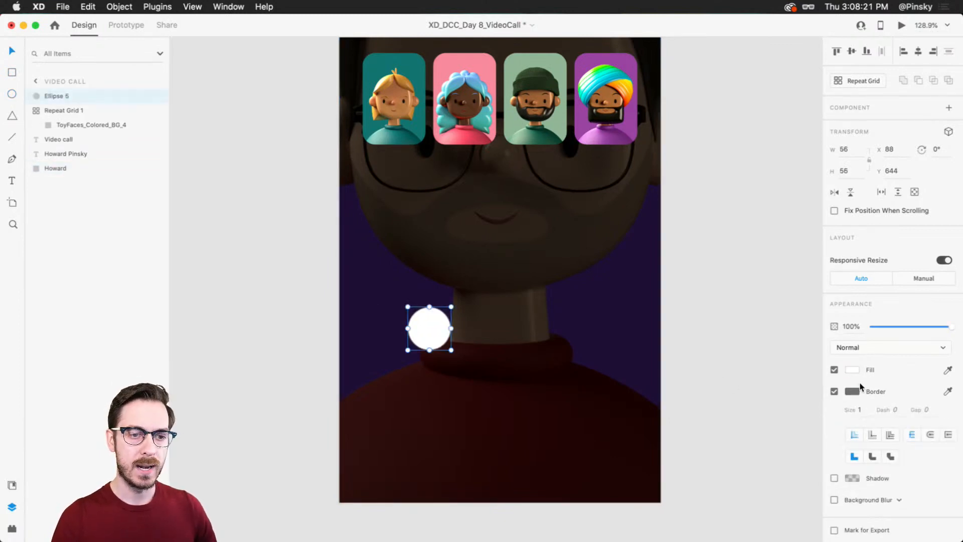
Step: Give the circle a lime green fill, remove its border and move it slightly lower to about Y 657
{"action": "left_click", "coordinate": [852, 369]}
{"action": "left_click", "coordinate": [812, 384]}
{"action": "left_click_drag", "start_coordinate": [790, 320], "coordinate": [780, 318]}
{"action": "left_click", "coordinate": [923, 296]}
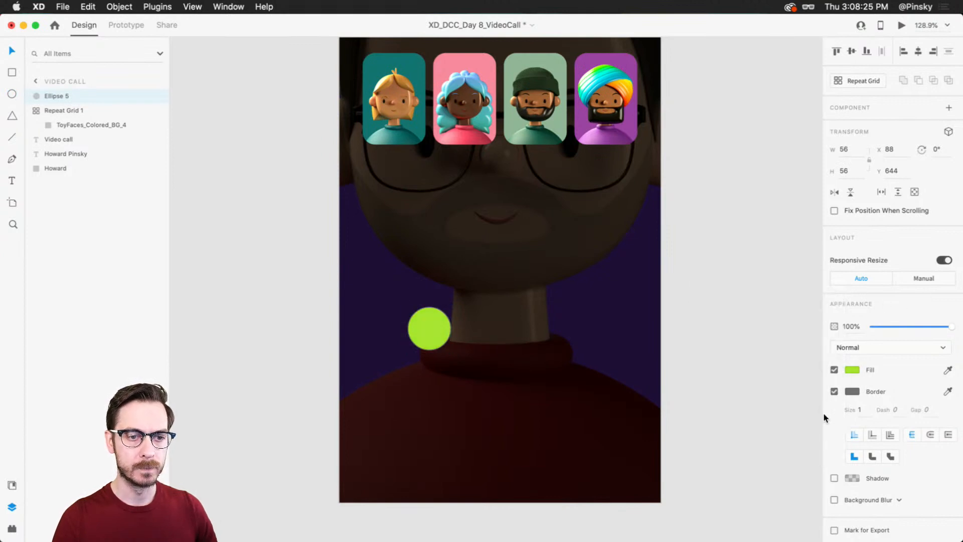
{"action": "left_click_drag", "start_coordinate": [439, 328], "coordinate": [438, 335]}
Step: Enlarge the green circle to about 81 × 81 and centre it horizontally over the red sweater's collar
{"action": "scroll", "coordinate": [439, 335], "scroll_direction": "up", "scroll_amount": 3}
{"action": "scroll", "coordinate": [448, 329], "scroll_direction": "up", "scroll_amount": 3}
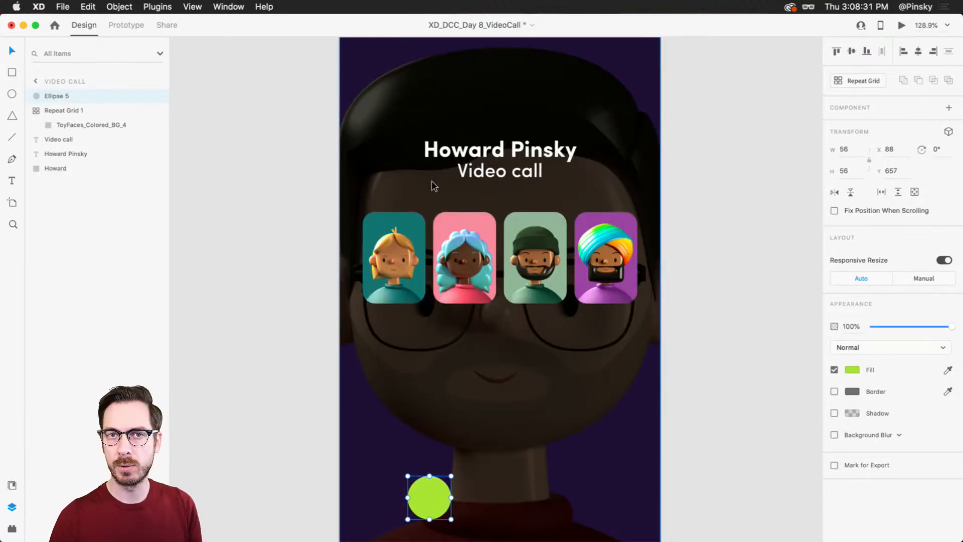
{"action": "scroll", "coordinate": [434, 187], "scroll_direction": "down", "scroll_amount": 3}
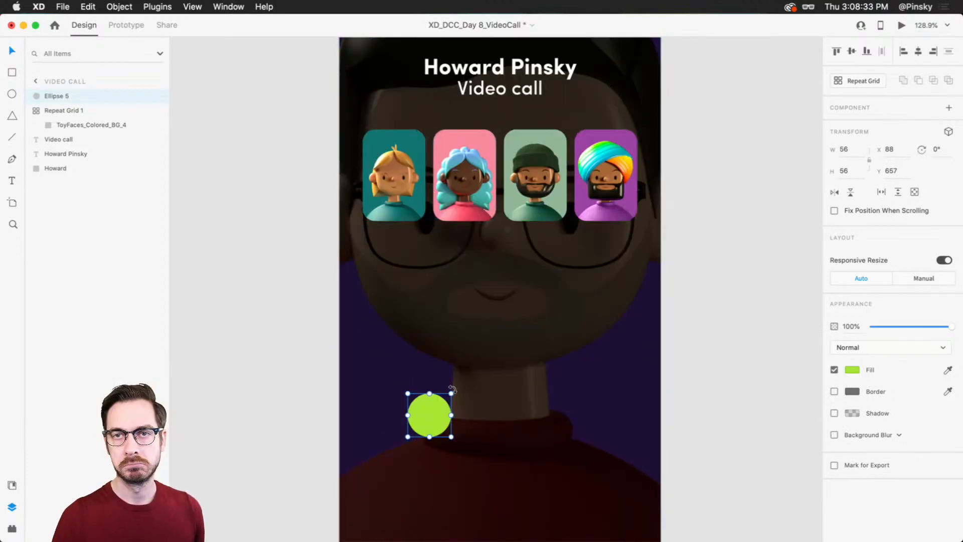
{"action": "left_click_drag", "start_coordinate": [444, 402], "coordinate": [446, 400]}
{"action": "scroll", "coordinate": [447, 401], "scroll_direction": "down", "scroll_amount": 3}
{"action": "left_click_drag", "start_coordinate": [451, 346], "coordinate": [554, 346]}
{"action": "key", "text": "super+z"}
{"action": "left_click_drag", "start_coordinate": [453, 346], "coordinate": [538, 405]}
{"action": "left_click_drag", "start_coordinate": [512, 369], "coordinate": [516, 348]}
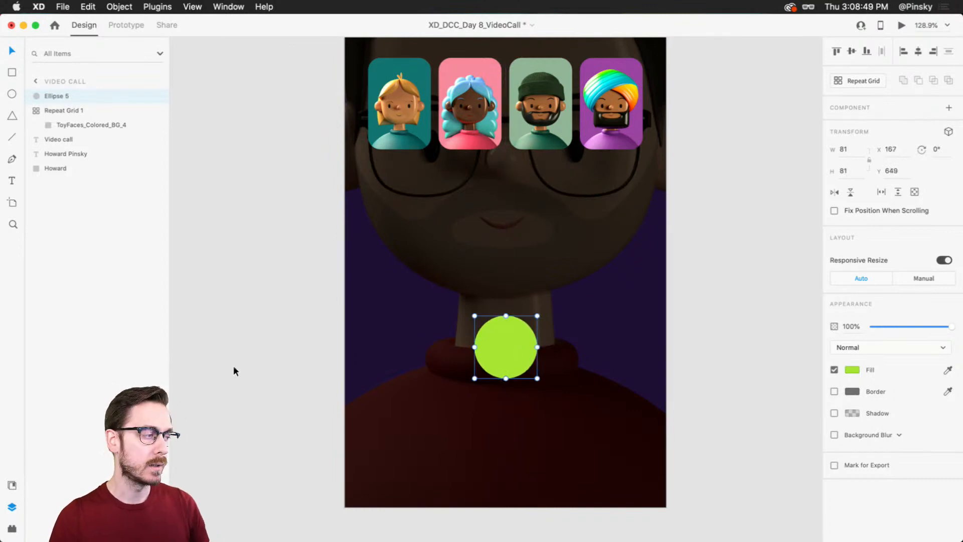
Step: Find a phone icon with the Icons 4 Design plugin, insert the Awesome set's "phone" icon and centre it on the green circle
{"action": "left_click", "coordinate": [13, 528]}
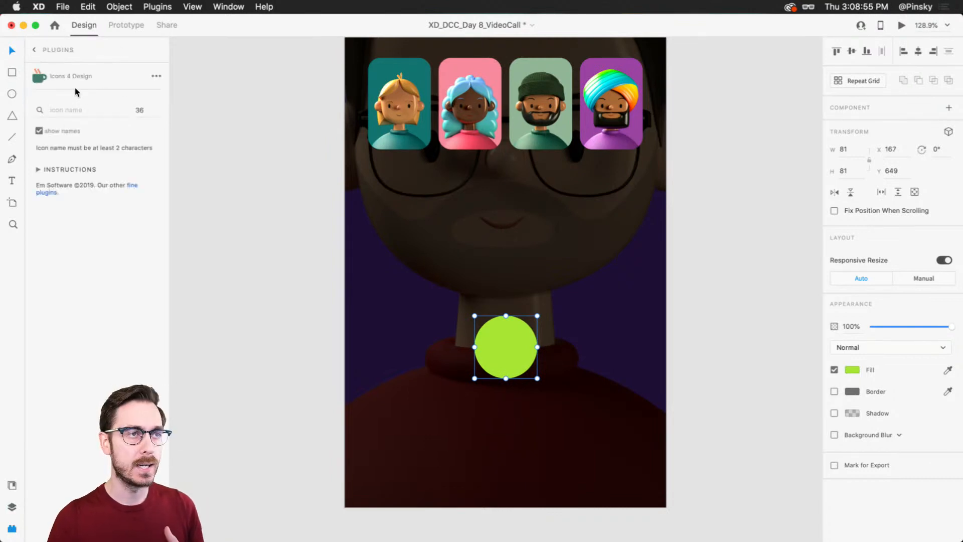
{"action": "left_click", "coordinate": [76, 114]}
{"action": "type", "text": "phone"}
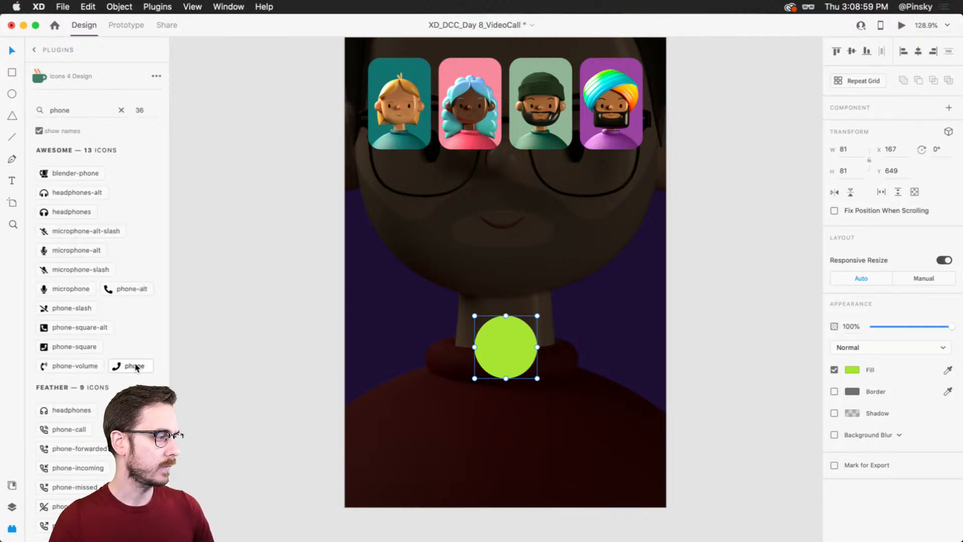
{"action": "left_click", "coordinate": [136, 367]}
{"action": "left_click_drag", "start_coordinate": [566, 340], "coordinate": [505, 340]}
Step: Give the phone icon a white fill
{"action": "left_click", "coordinate": [854, 370]}
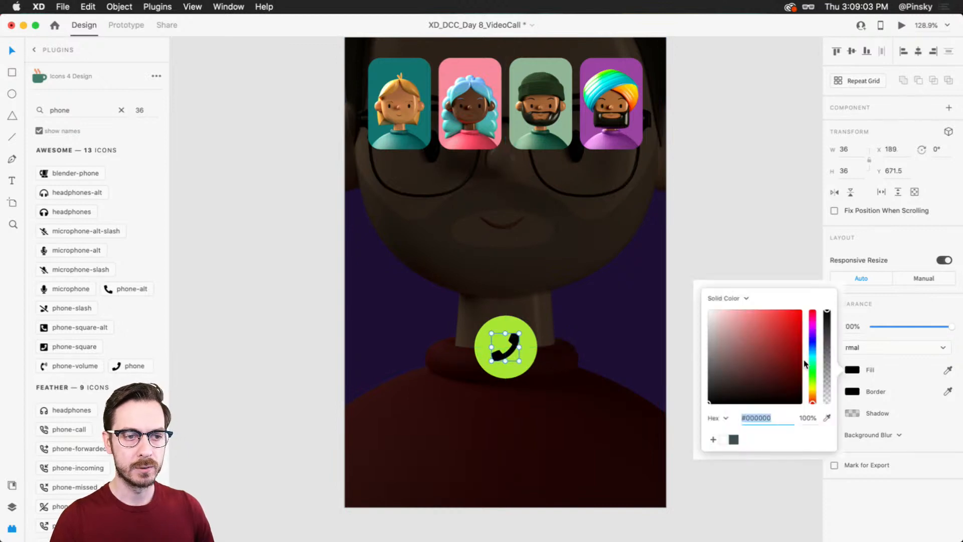
{"action": "left_click_drag", "start_coordinate": [782, 353], "coordinate": [706, 307]}
{"action": "left_click", "coordinate": [890, 261]}
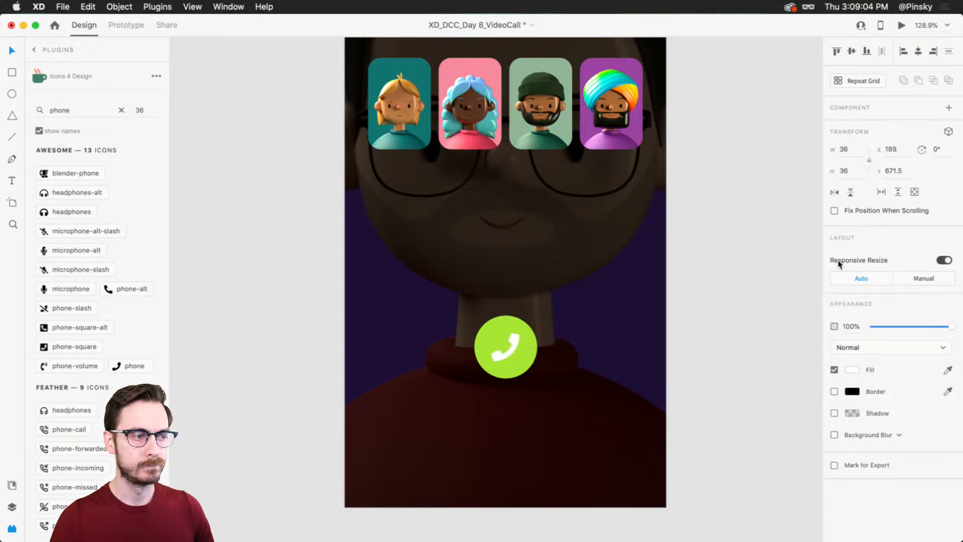
Step: Shift the circle behind the phone icon to a slightly darker, less saturated green
{"action": "left_click", "coordinate": [528, 352]}
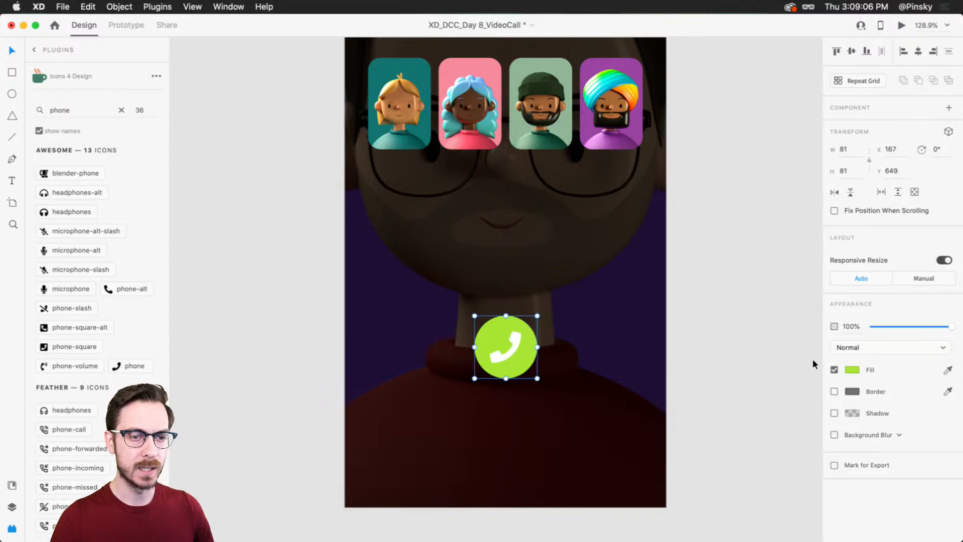
{"action": "left_click", "coordinate": [852, 369]}
{"action": "left_click_drag", "start_coordinate": [780, 317], "coordinate": [773, 320]}
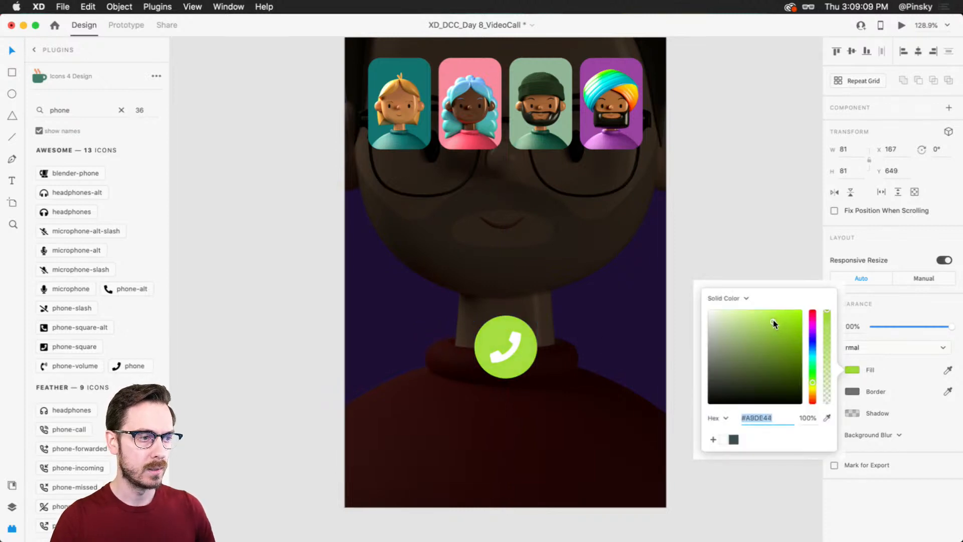
{"action": "left_click", "coordinate": [889, 234]}
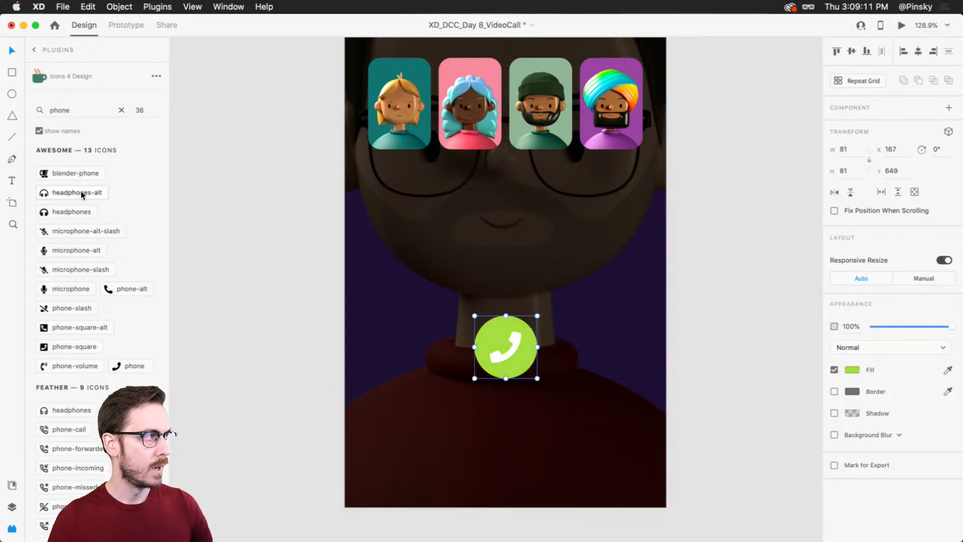
Step: Group the phone icon with its green circle and name the group Phone
{"action": "left_click", "coordinate": [13, 507]}
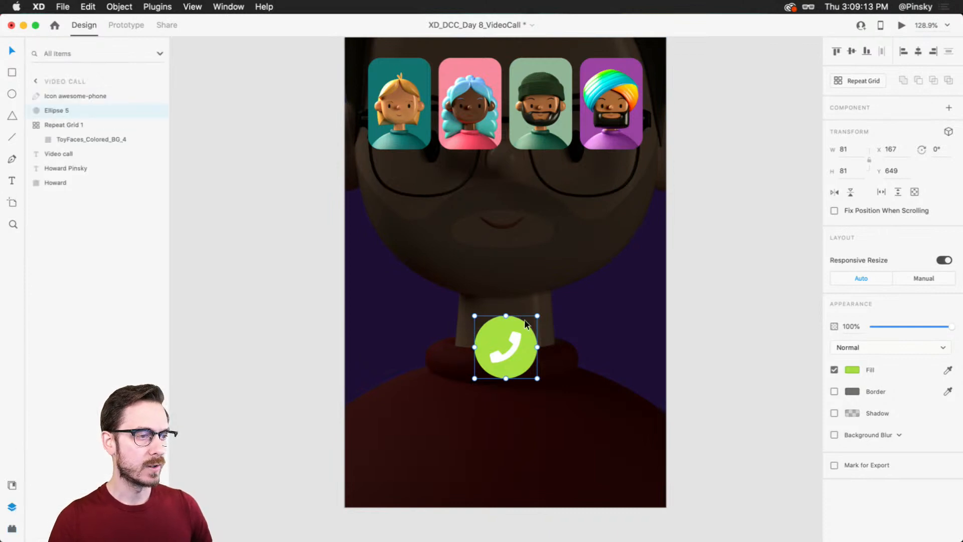
{"action": "left_click", "coordinate": [70, 96], "text": "shift"}
{"action": "key", "text": "super+g"}
{"action": "double_click", "coordinate": [63, 96]}
{"action": "type", "text": "Phone"}
{"action": "key", "text": "Return"}
Step: Ungroup the repeat grid that holds the four avatar cards
{"action": "left_click", "coordinate": [72, 110]}
{"action": "double_click", "coordinate": [70, 110]}
{"action": "key", "text": "Escape"}
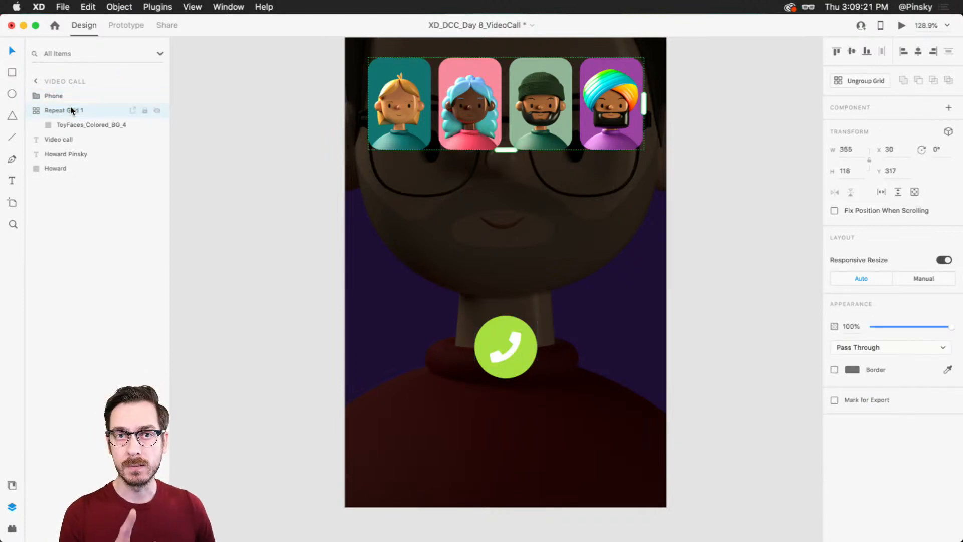
{"action": "scroll", "coordinate": [363, 143], "scroll_direction": "up", "scroll_amount": 2}
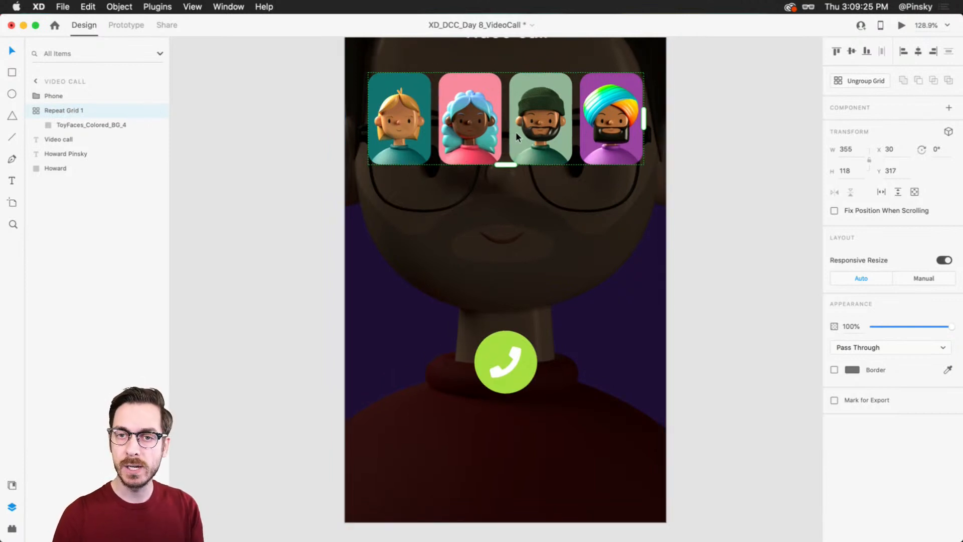
{"action": "right_click", "coordinate": [544, 108]}
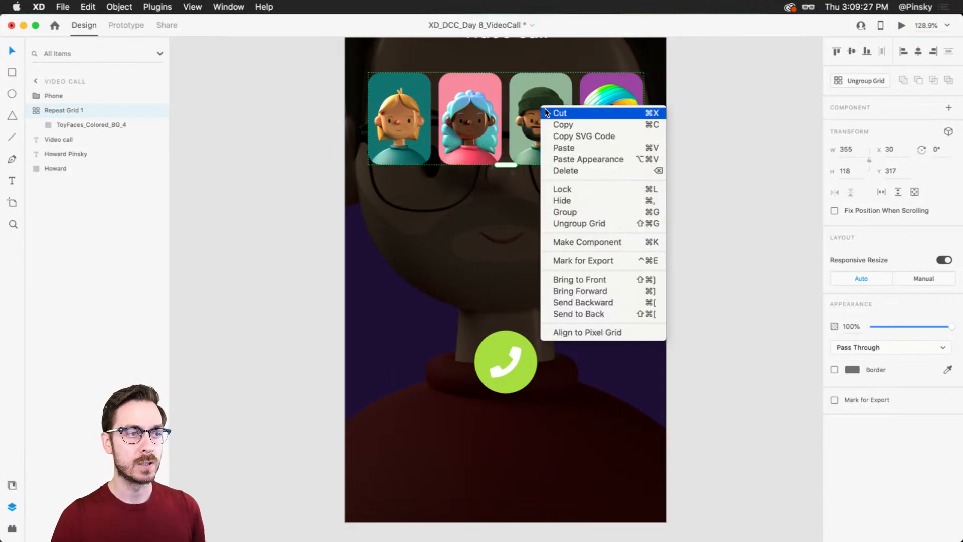
{"action": "left_click", "coordinate": [587, 224]}
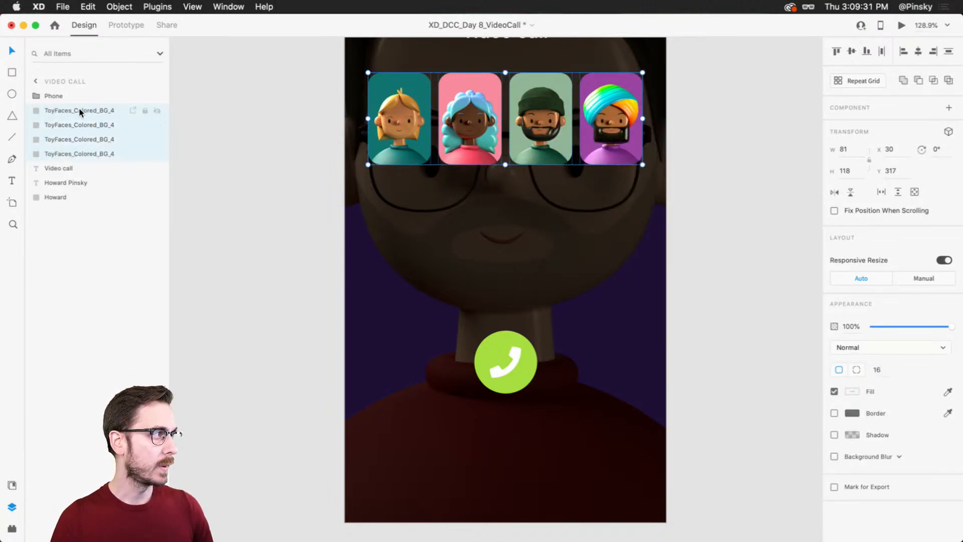
Step: Rename the four avatar card layers 1, 2, 3 and 4 in the order they are listed
{"action": "double_click", "coordinate": [79, 110]}
{"action": "type", "text": "1"}
{"action": "key", "text": "Return"}
{"action": "double_click", "coordinate": [46, 112]}
{"action": "key", "text": "Tab"}
{"action": "type", "text": "2"}
{"action": "key", "text": "Tab"}
{"action": "type", "text": "3"}
{"action": "key", "text": "Tab"}
{"action": "type", "text": "4"}
{"action": "key", "text": "Return"}
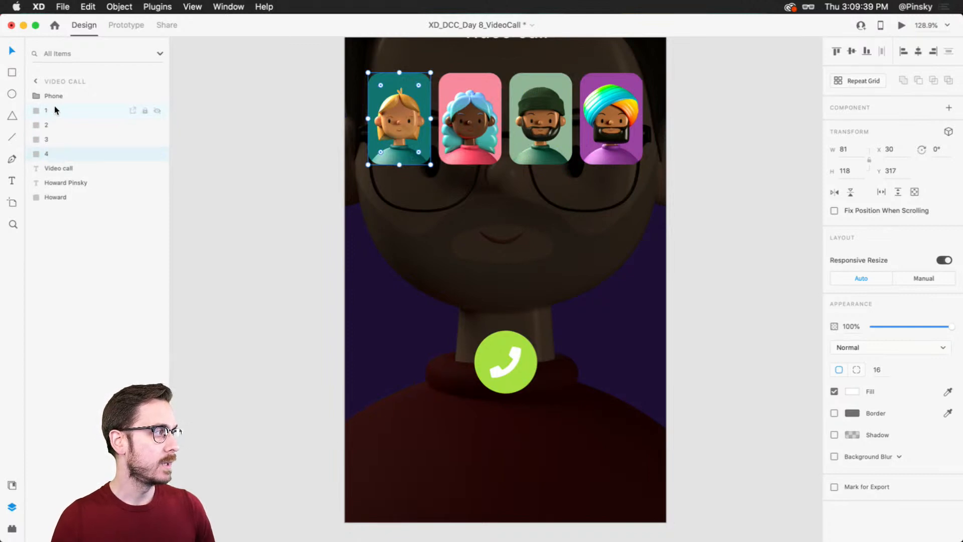
Step: Group the four avatar cards with the full-screen background portrait and name the group Users
{"action": "left_click", "coordinate": [59, 198]}
{"action": "left_click", "coordinate": [57, 152]}
{"action": "left_click", "coordinate": [61, 197]}
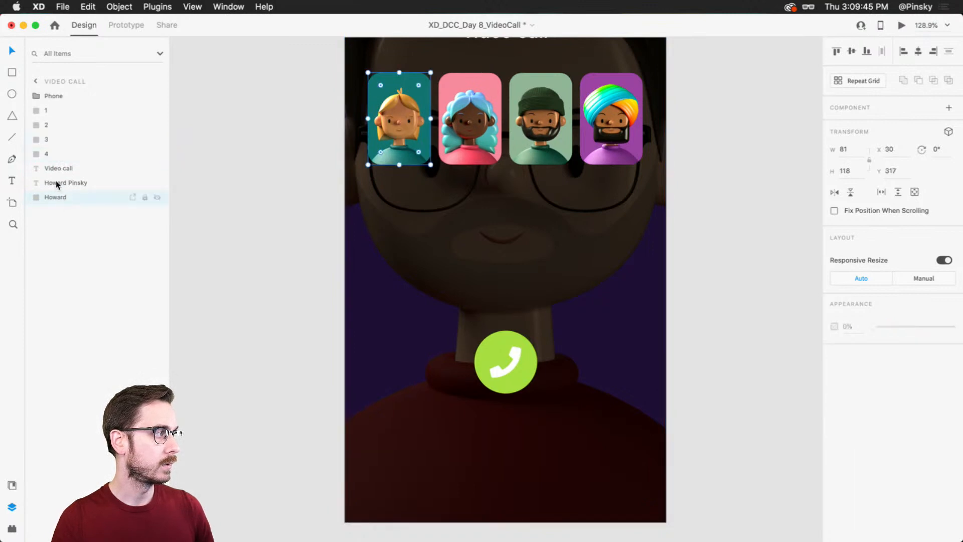
{"action": "left_click", "coordinate": [50, 150], "text": "super"}
{"action": "left_click", "coordinate": [51, 139], "text": "super"}
{"action": "left_click", "coordinate": [52, 127], "text": "super"}
{"action": "left_click", "coordinate": [51, 113], "text": "super"}
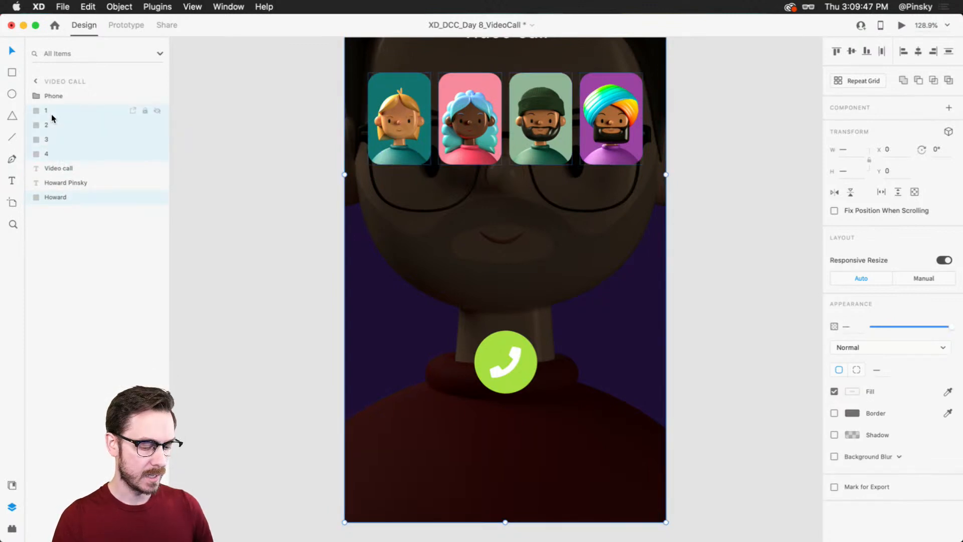
{"action": "key", "text": "super+g"}
{"action": "double_click", "coordinate": [50, 110]}
{"action": "type", "text": "Users"}
{"action": "key", "text": "Return"}
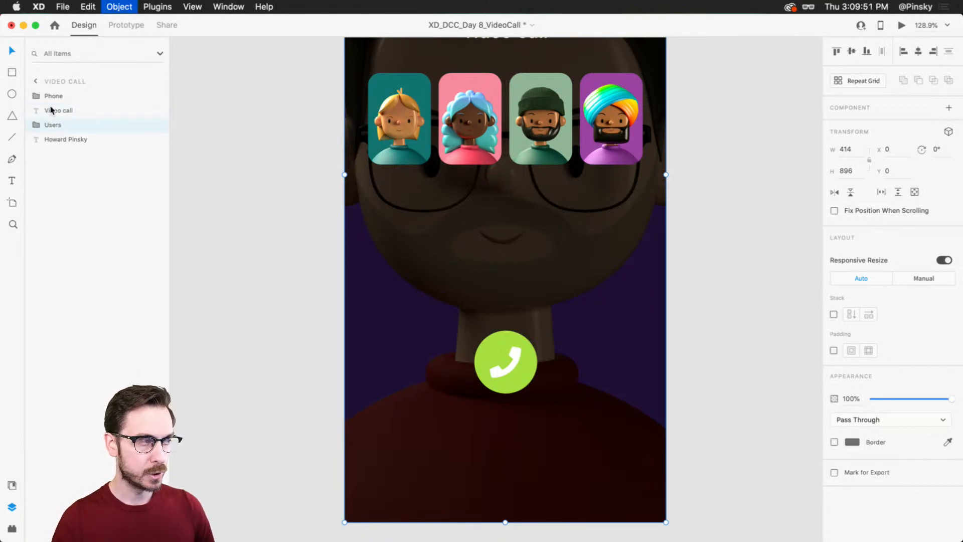
Step: Duplicate the Video Call artboard beside the original
{"action": "scroll", "coordinate": [427, 171], "scroll_direction": "up", "scroll_amount": 5}
{"action": "scroll", "coordinate": [448, 190], "scroll_direction": "down", "scroll_amount": 5}
{"action": "left_click", "coordinate": [604, 265]}
{"action": "left_click_drag", "start_coordinate": [627, 305], "coordinate": [604, 286]}
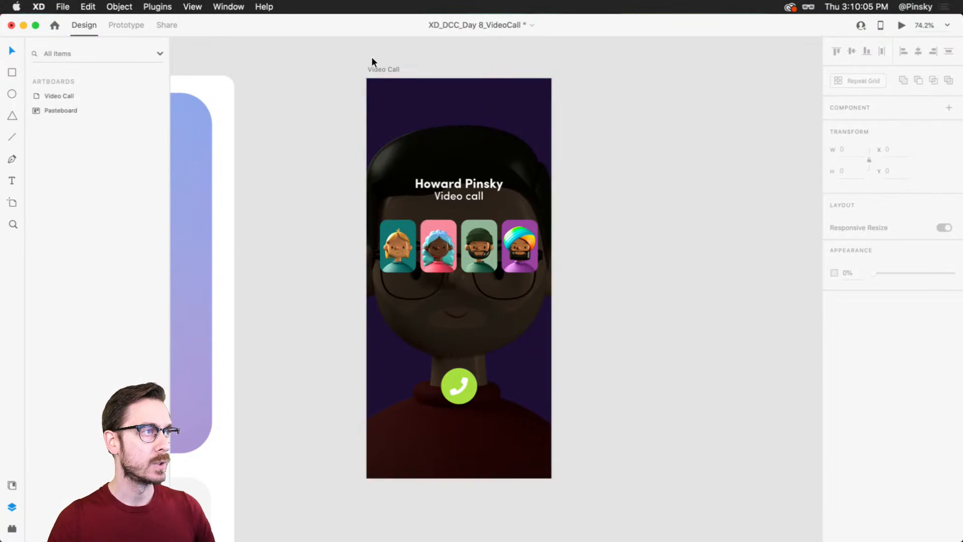
{"action": "left_click", "coordinate": [386, 68]}
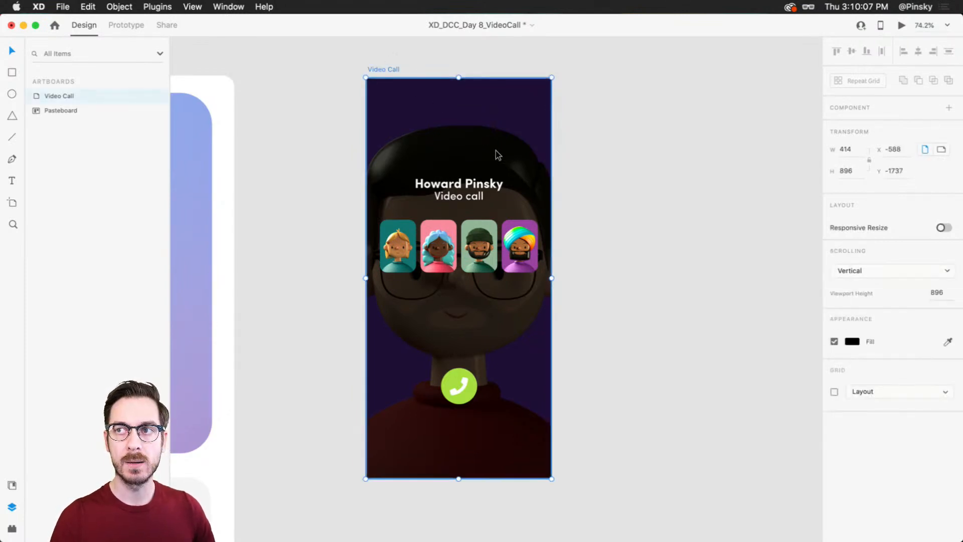
{"action": "key", "text": "super+d"}
{"action": "scroll", "coordinate": [713, 221], "scroll_direction": "right", "scroll_amount": 3}
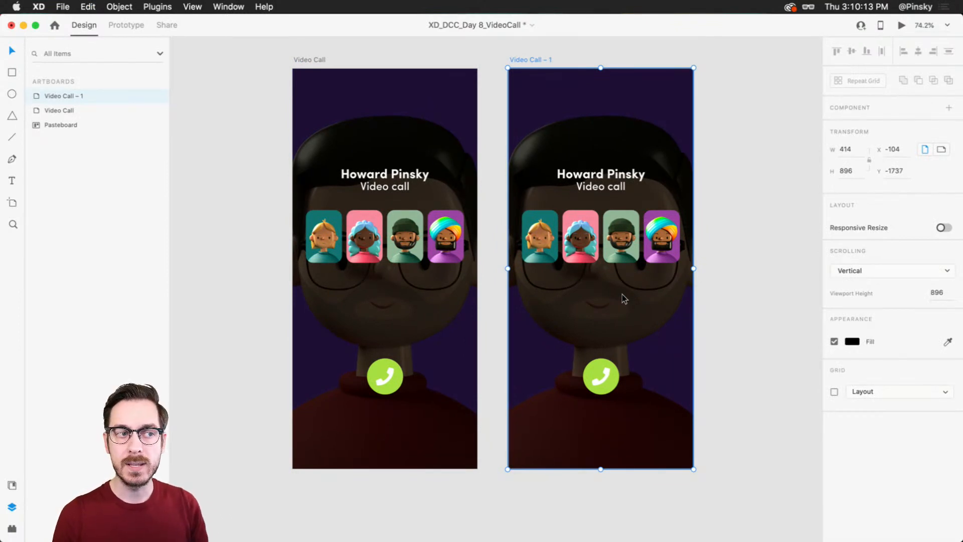
Step: Move both heading lines on the duplicated artboard up to about Y 128 and change the caller's name to "Video Call"
{"action": "left_click_drag", "start_coordinate": [579, 193], "coordinate": [623, 137]}
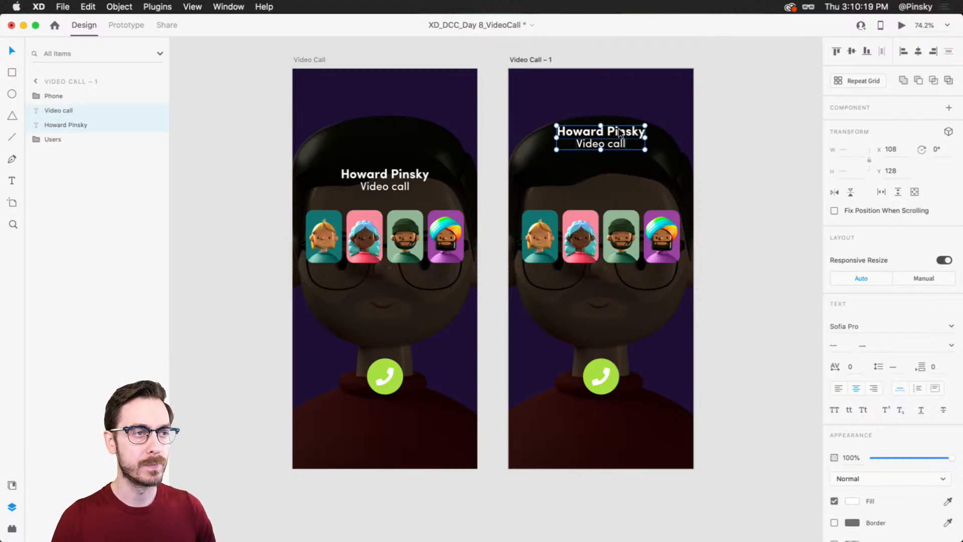
{"action": "scroll", "coordinate": [621, 132], "scroll_direction": "up", "scroll_amount": 3}
{"action": "double_click", "coordinate": [620, 132]}
{"action": "type", "text": "Video Call"}
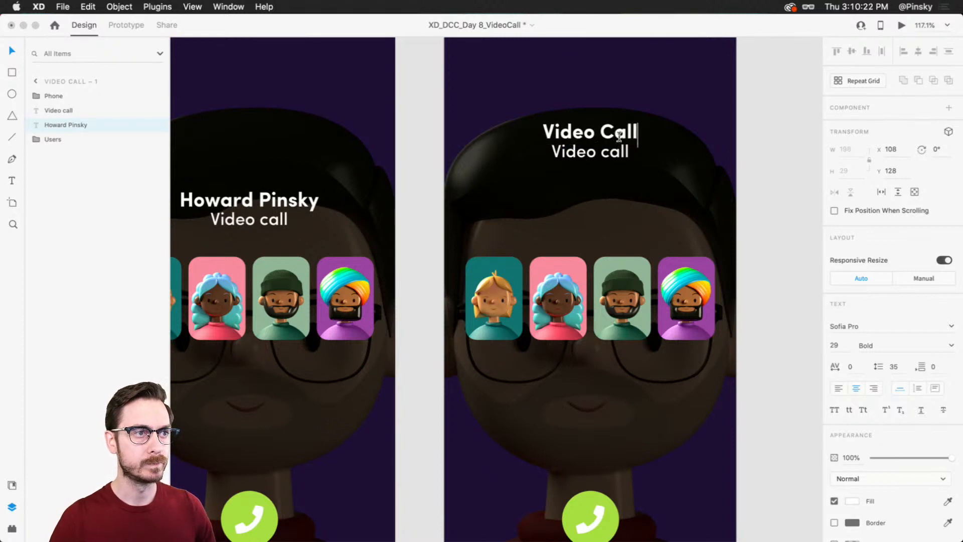
{"action": "key", "text": "Escape"}
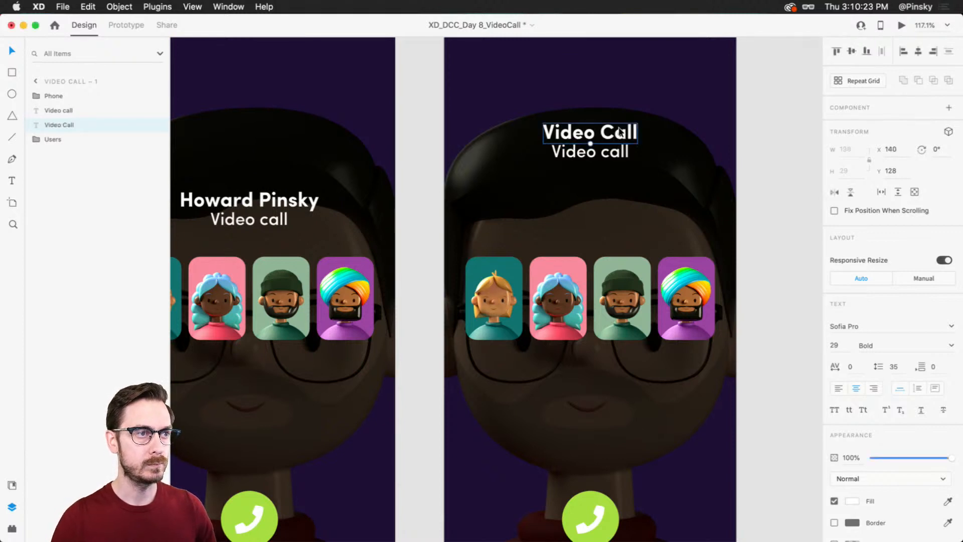
Step: Change the second text line on the duplicated artboard to "calling 4 people..."
{"action": "double_click", "coordinate": [610, 151]}
{"action": "type", "text": "Callikng"}
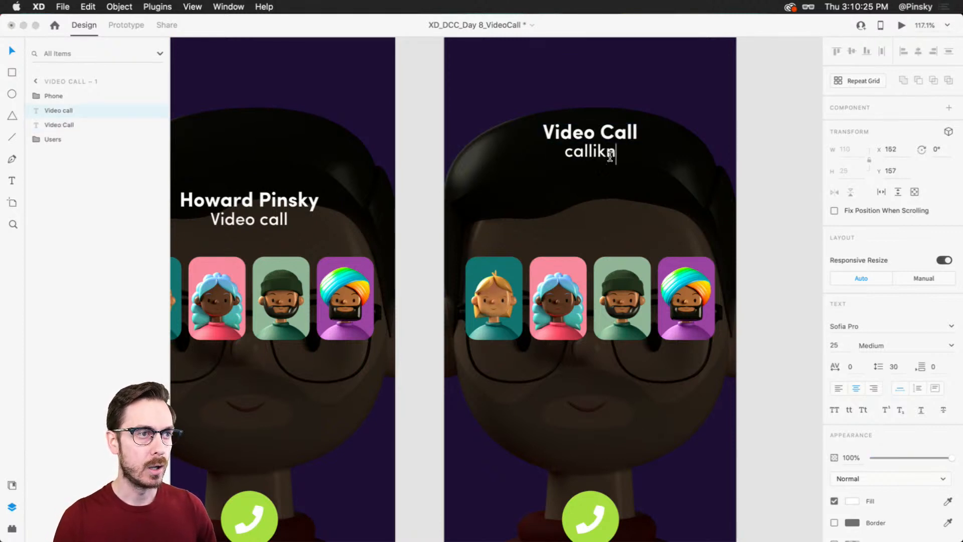
{"action": "key", "text": "BackSpace"}
{"action": "key", "text": "BackSpace"}
{"action": "key", "text": "BackSpace"}
{"action": "type", "text": "ng"}
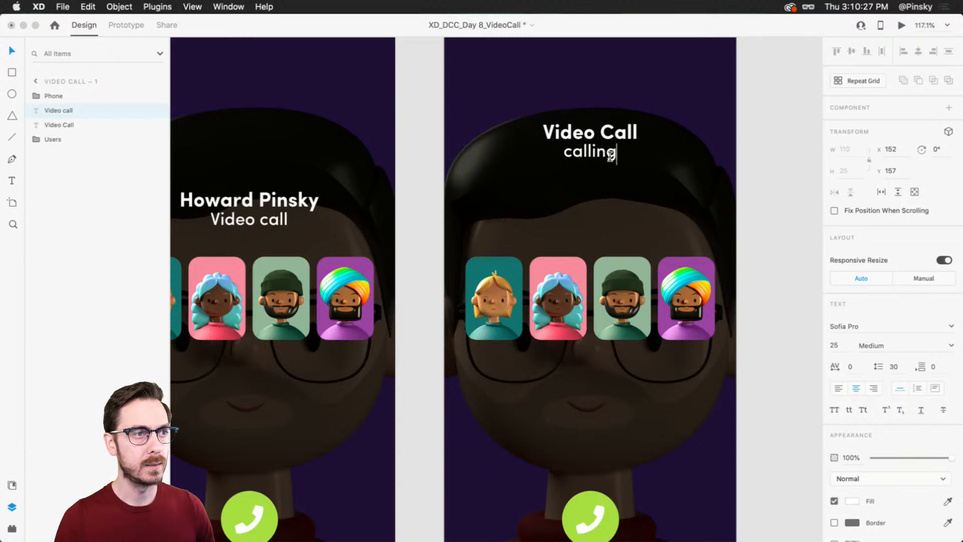
{"action": "type", "text": " 5 people"}
{"action": "key", "text": "BackSpace"}
{"action": "key", "text": "BackSpace"}
{"action": "key", "text": "BackSpace"}
{"action": "key", "text": "BackSpace"}
{"action": "key", "text": "BackSpace"}
{"action": "key", "text": "BackSpace"}
{"action": "key", "text": "BackSpace"}
{"action": "key", "text": "BackSpace"}
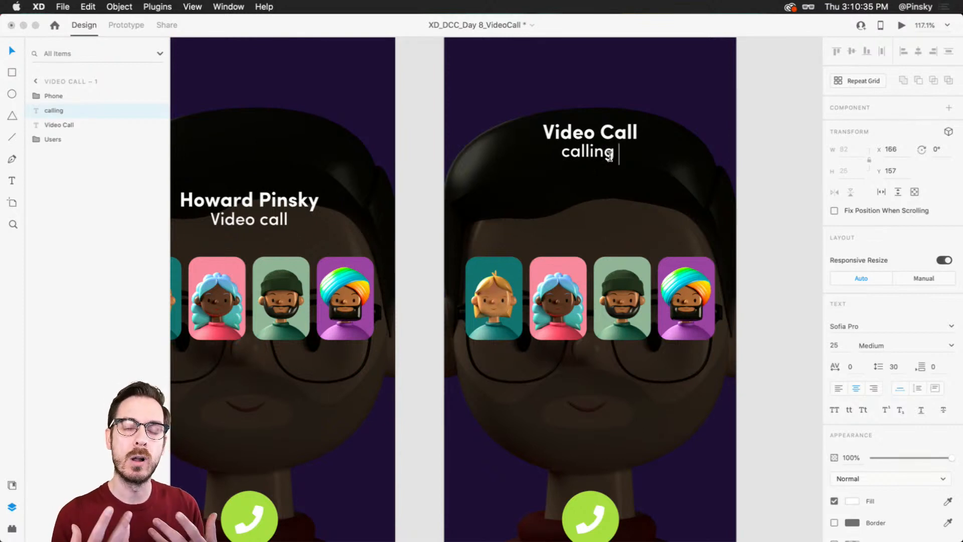
{"action": "type", "text": "4 ca"}
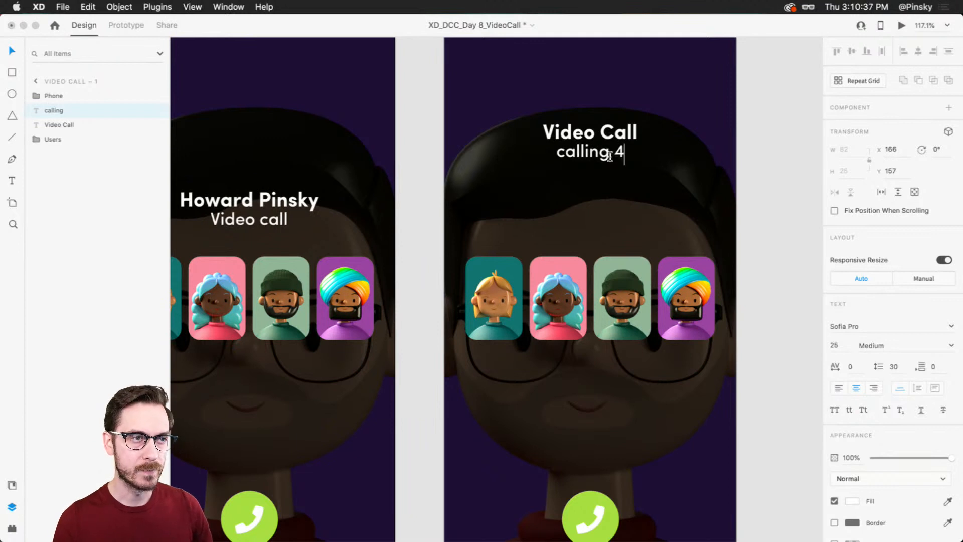
{"action": "key", "text": "BackSpace"}
{"action": "key", "text": "BackSpace"}
{"action": "type", "text": "people..."}
{"action": "key", "text": "Escape"}
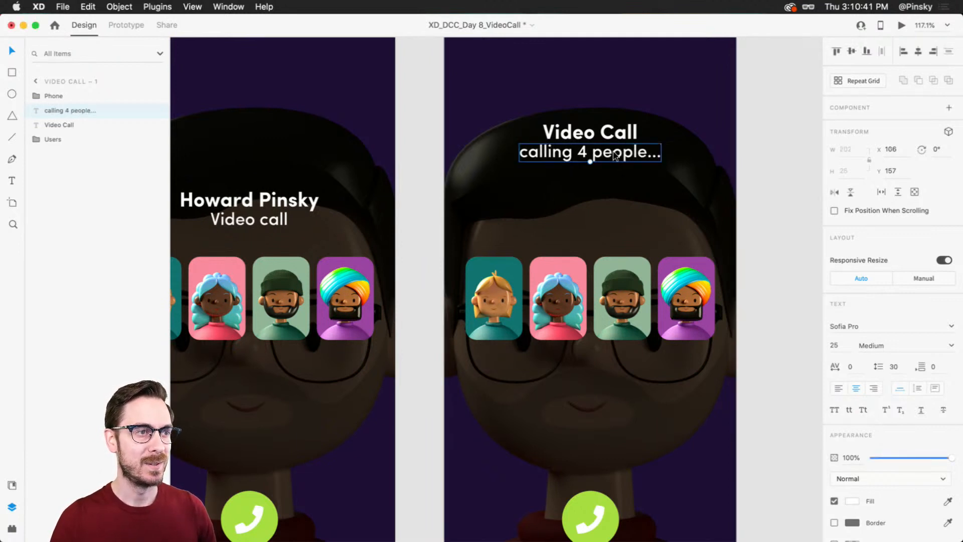
Step: Reduce the "calling 4 people..." line to font size 17 and enlarge the "Video Call" heading above it
{"action": "mouse_move", "coordinate": [589, 162]}
{"action": "left_mouse_down"}
{"action": "mouse_move", "coordinate": [597, 130]}
{"action": "mouse_move", "coordinate": [595, 147]}
{"action": "left_mouse_up"}
{"action": "left_click", "coordinate": [592, 134]}
{"action": "left_click", "coordinate": [595, 148]}
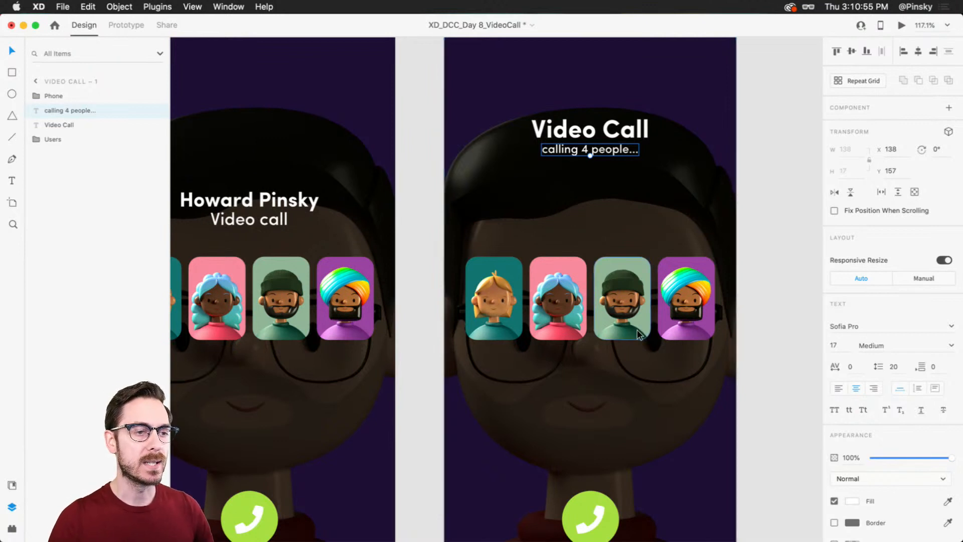
Step: Set the height of all four avatar cards on the duplicated artboard to 81 so they match their width
{"action": "scroll", "coordinate": [637, 330], "scroll_direction": "down", "scroll_amount": 3}
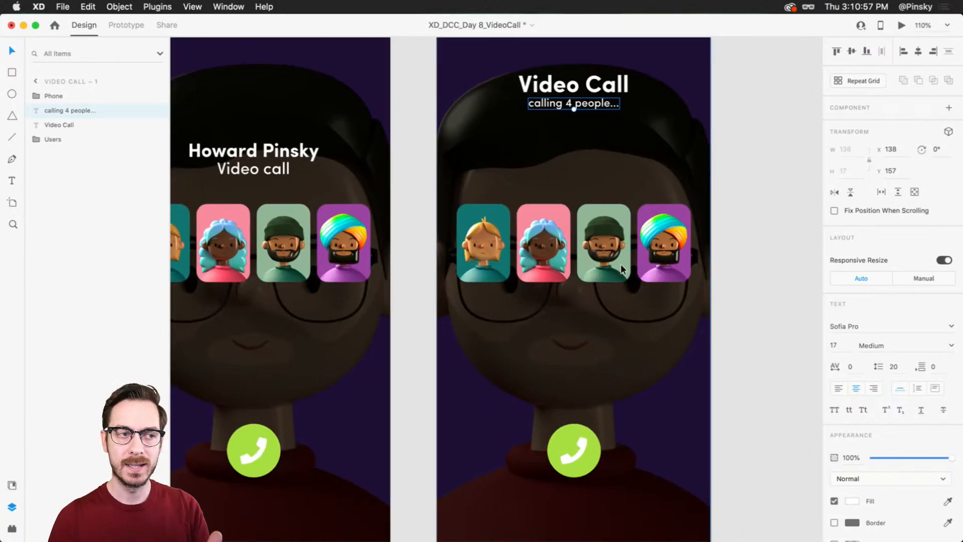
{"action": "left_click", "coordinate": [567, 186]}
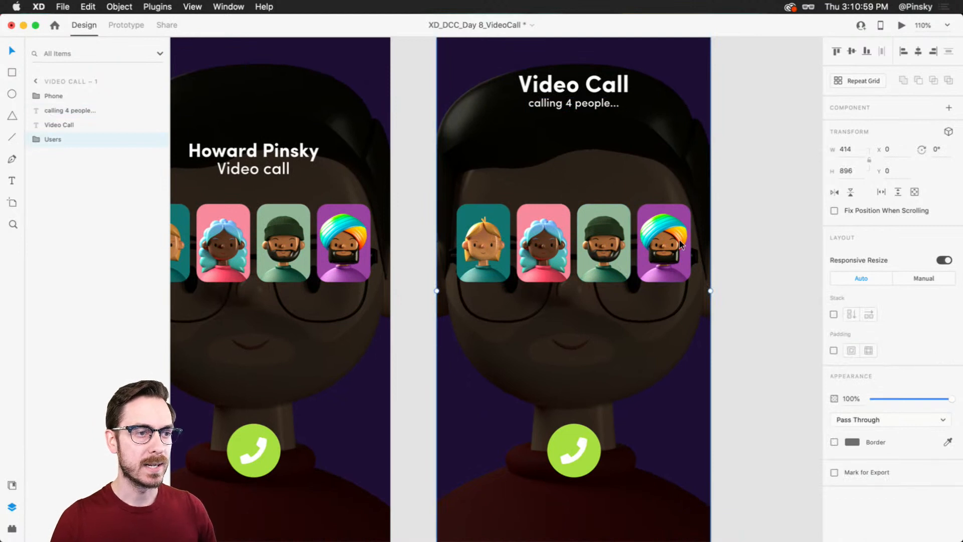
{"action": "double_click", "coordinate": [662, 230]}
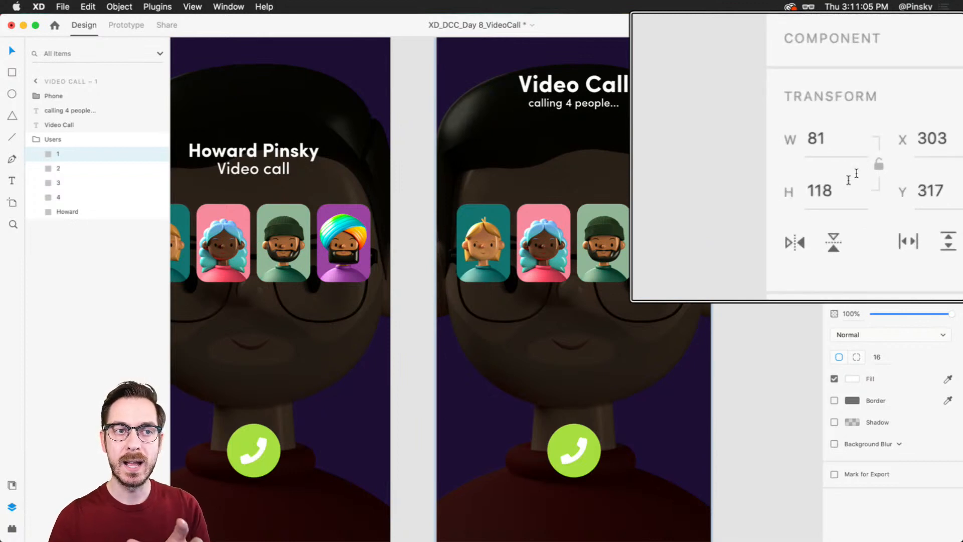
{"action": "left_click", "coordinate": [847, 152]}
{"action": "left_click", "coordinate": [600, 234], "text": "shift"}
{"action": "left_click", "coordinate": [544, 239], "text": "shift"}
{"action": "left_click", "coordinate": [484, 240], "text": "shift"}
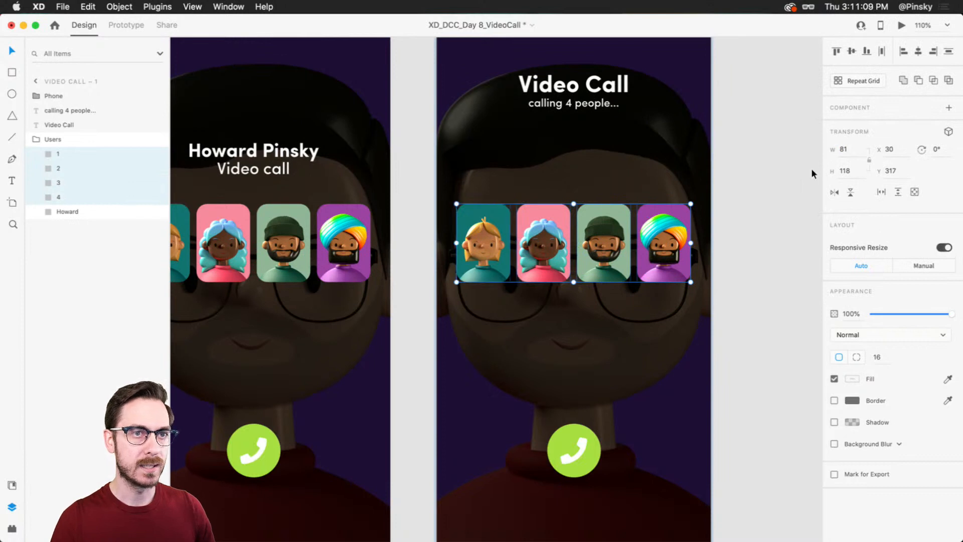
{"action": "left_click", "coordinate": [861, 173]}
{"action": "type", "text": "81"}
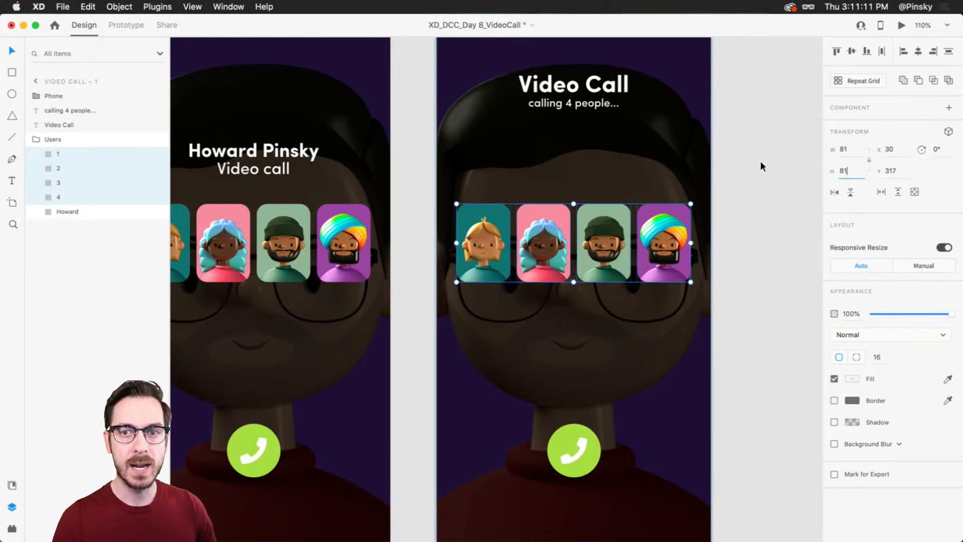
{"action": "key", "text": "Return"}
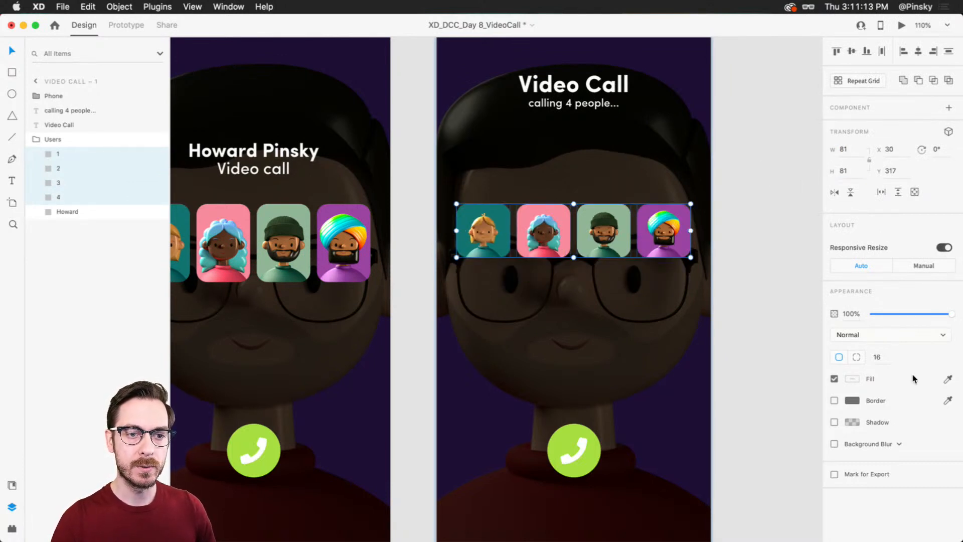
Step: Increase the corner radius of the four square avatar cards until they are full circles
{"action": "left_click", "coordinate": [875, 357]}
{"action": "key", "text": "shift+Up"}
{"action": "key", "text": "shift+Up"}
{"action": "key", "text": "shift+Up"}
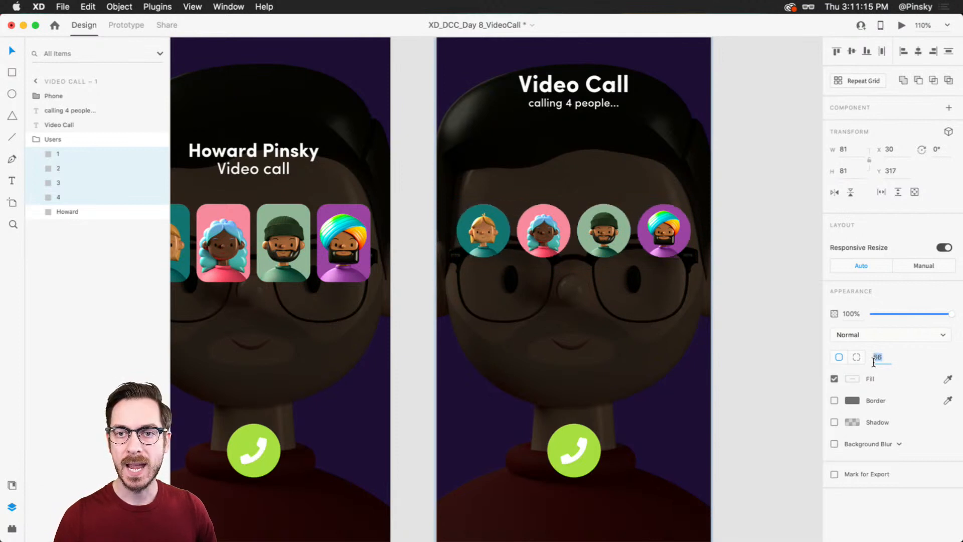
Step: Raise the avatars' corner radius to 66 and place the blonde and blue-haired avatars, both enlarged, lower on the duplicated artboard
{"action": "key", "text": "shift+Up"}
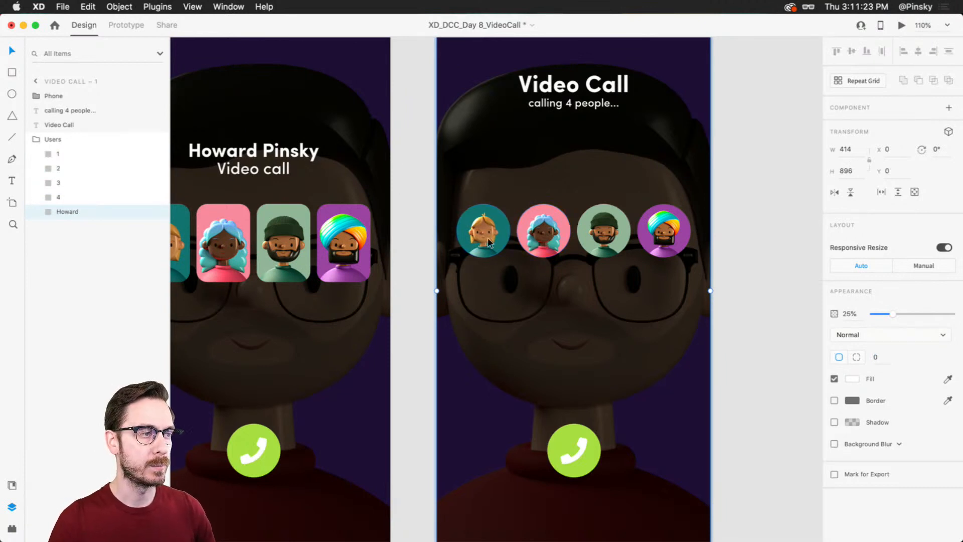
{"action": "left_click", "coordinate": [505, 241]}
{"action": "left_click_drag", "start_coordinate": [511, 259], "coordinate": [525, 371]}
{"action": "left_click", "coordinate": [564, 231]}
{"action": "left_click_drag", "start_coordinate": [574, 265], "coordinate": [598, 303]}
{"action": "key", "text": "super+z"}
{"action": "left_click_drag", "start_coordinate": [552, 231], "coordinate": [600, 298]}
Step: Enlarge the green beanie avatar and the blue-haired avatar, placing the blue-haired one above the blonde avatar
{"action": "left_click", "coordinate": [610, 241]}
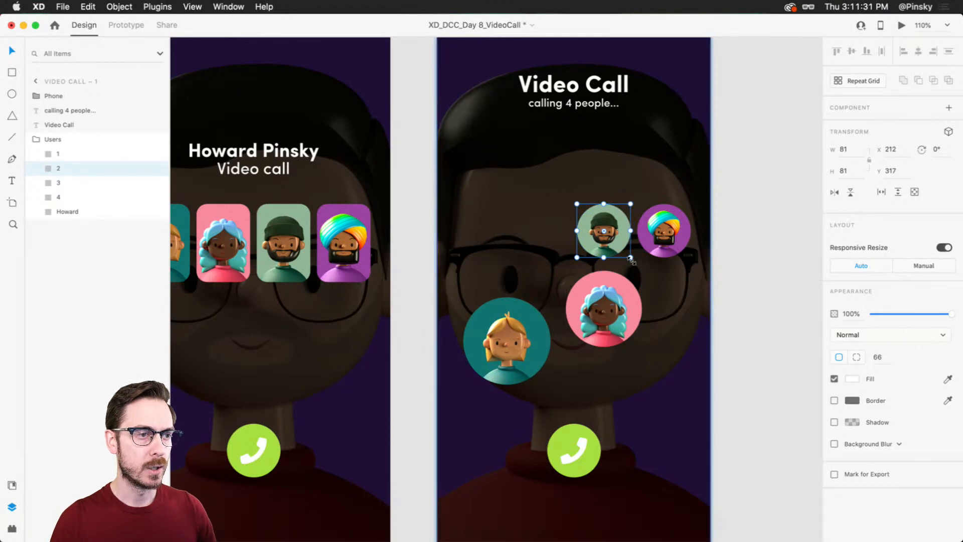
{"action": "left_click_drag", "start_coordinate": [632, 259], "coordinate": [673, 299]}
{"action": "left_click", "coordinate": [626, 334]}
{"action": "left_click_drag", "start_coordinate": [641, 347], "coordinate": [679, 384]}
{"action": "left_click_drag", "start_coordinate": [635, 336], "coordinate": [533, 240]}
Step: Move the beanie avatar beside the blonde one and place the turban avatar above it, enlarged to about 94 × 94
{"action": "left_click", "coordinate": [620, 255]}
{"action": "left_click_drag", "start_coordinate": [664, 281], "coordinate": [647, 349]}
{"action": "left_click_drag", "start_coordinate": [663, 232], "coordinate": [620, 232]}
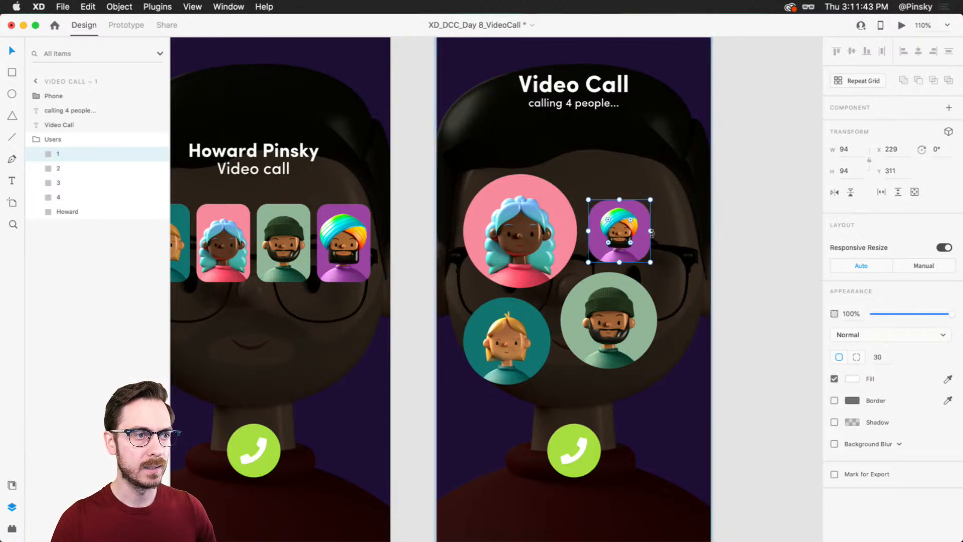
Step: Resize the dimmed full-screen background portrait on the duplicated artboard to 100 × 100 and set its opacity to 100%
{"action": "left_click", "coordinate": [642, 146]}
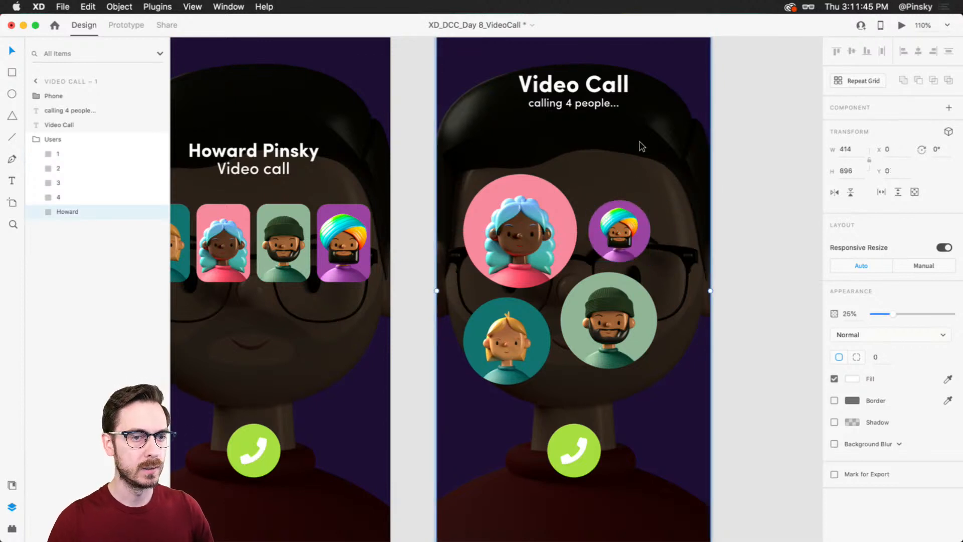
{"action": "scroll", "coordinate": [652, 179], "scroll_direction": "down", "scroll_amount": 2}
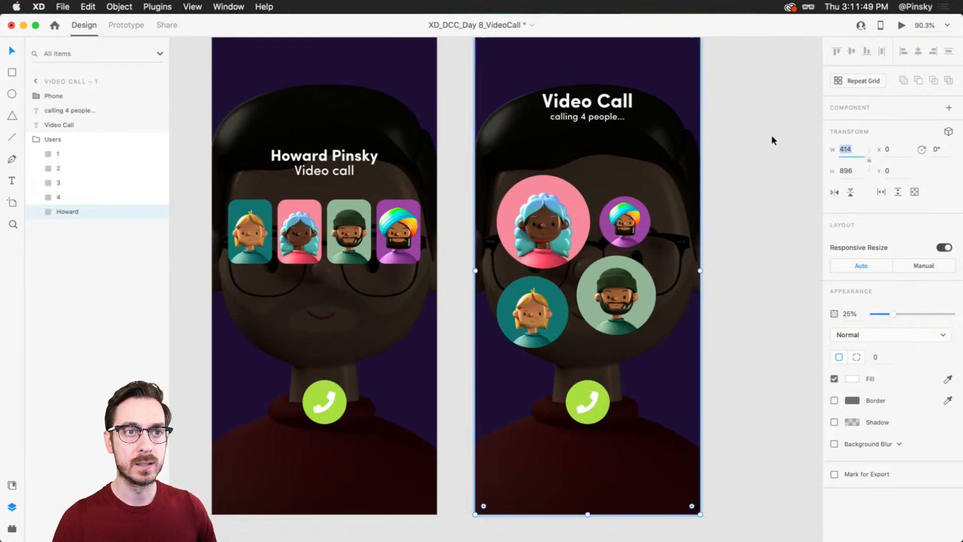
{"action": "type", "text": "199"}
{"action": "key", "text": "BackSpace"}
{"action": "key", "text": "BackSpace"}
{"action": "key", "text": "BackSpace"}
{"action": "type", "text": "100"}
{"action": "key", "text": "Tab"}
{"action": "type", "text": "100"}
{"action": "key", "text": "Return"}
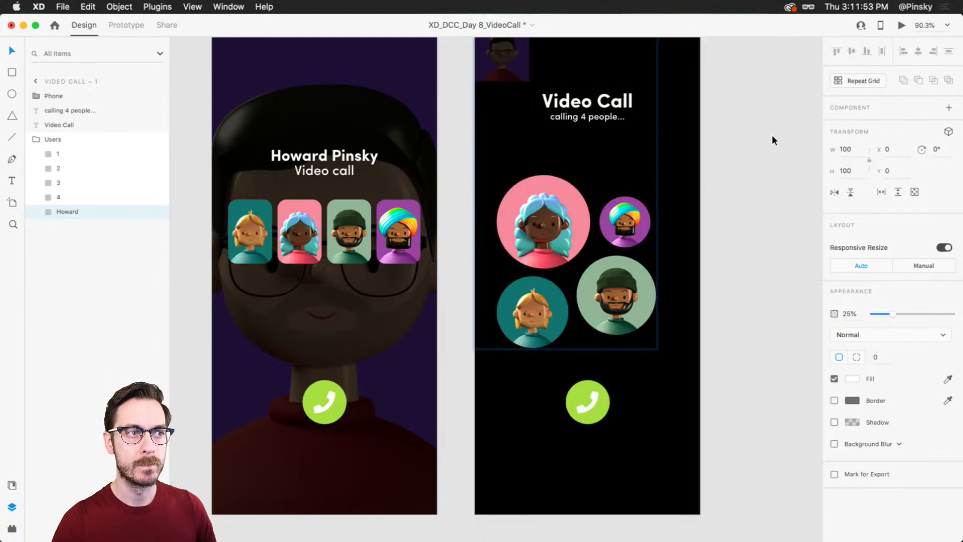
{"action": "key", "text": "0"}
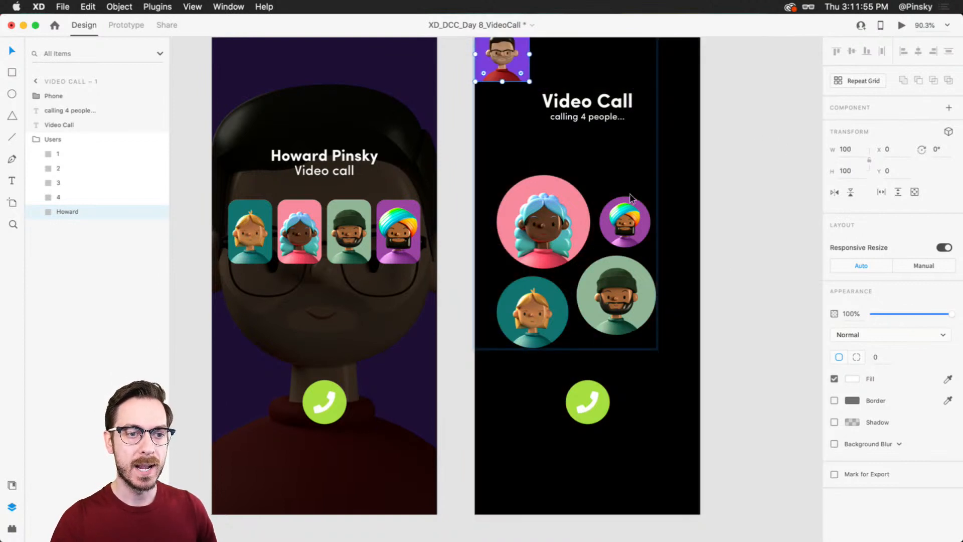
Step: Round the small 100 × 100 portrait into a circle and place it above the other avatars, below the text
{"action": "left_click_drag", "start_coordinate": [519, 72], "coordinate": [484, 43]}
{"action": "left_click_drag", "start_coordinate": [499, 97], "coordinate": [656, 404]}
{"action": "left_click_drag", "start_coordinate": [631, 357], "coordinate": [621, 265]}
{"action": "left_click_drag", "start_coordinate": [648, 315], "coordinate": [592, 116]}
Step: Enlarge the turban avatar and position it beside the blue-haired avatar, below the small portrait
{"action": "left_click", "coordinate": [624, 171]}
{"action": "left_click_drag", "start_coordinate": [640, 192], "coordinate": [660, 213]}
{"action": "left_click_drag", "start_coordinate": [616, 181], "coordinate": [617, 175]}
Step: Adjust the beanie avatar's position below the turban avatar and center the whole avatar group horizontally on the artboard
{"action": "left_click_drag", "start_coordinate": [601, 244], "coordinate": [601, 263]}
{"action": "scroll", "coordinate": [502, 216], "scroll_direction": "up", "scroll_amount": 2}
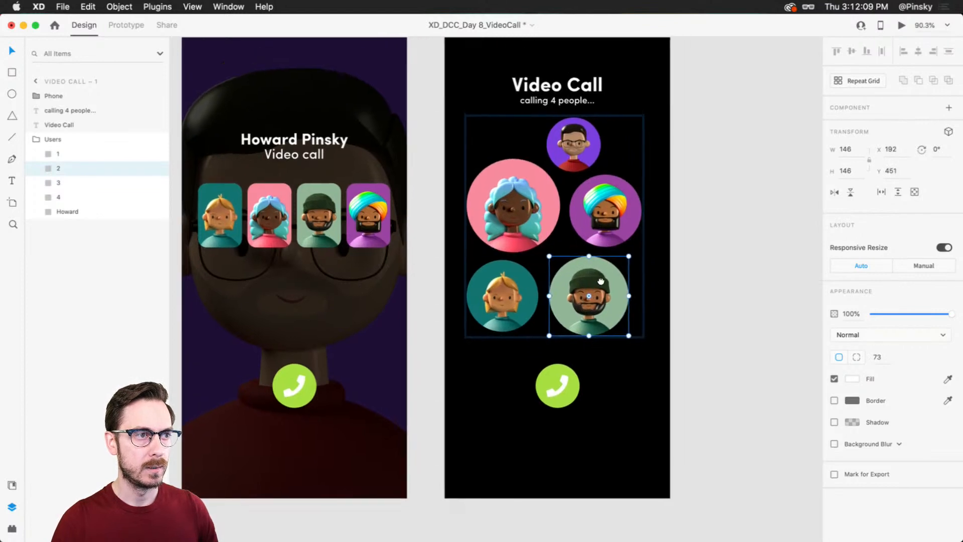
{"action": "key", "text": "Escape"}
{"action": "mouse_move", "coordinate": [515, 204]}
{"action": "left_mouse_down"}
{"action": "mouse_move", "coordinate": [516, 219]}
{"action": "mouse_move", "coordinate": [520, 211]}
{"action": "left_mouse_up"}
Step: Change the fill of the phone button's circle on the duplicated artboard to red #DE424E
{"action": "scroll", "coordinate": [554, 342], "scroll_direction": "down", "scroll_amount": 2}
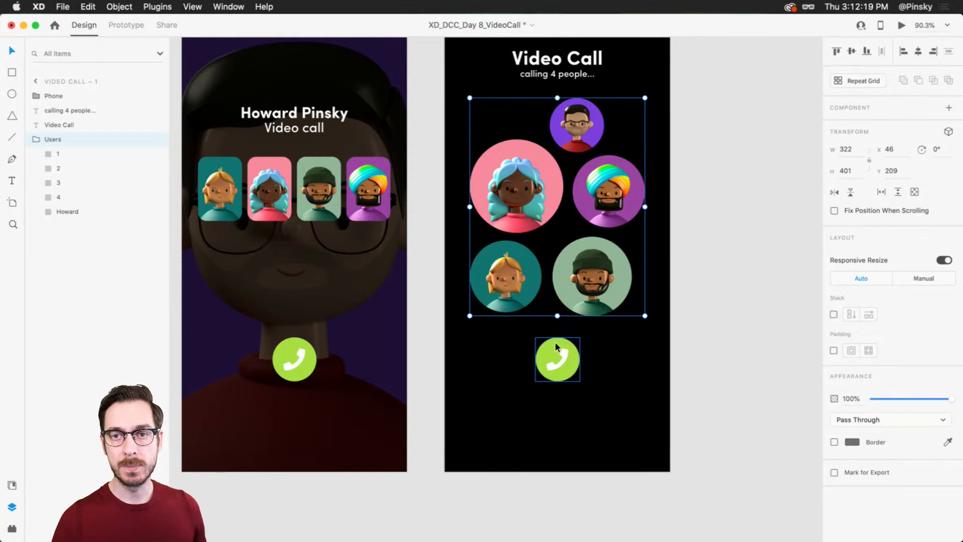
{"action": "scroll", "coordinate": [555, 342], "scroll_direction": "up", "scroll_amount": 5}
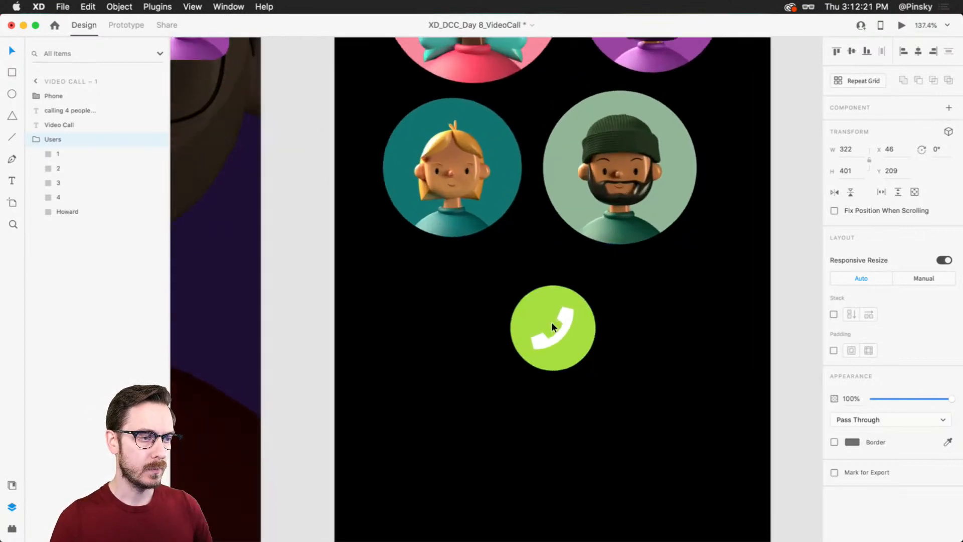
{"action": "scroll", "coordinate": [551, 322], "scroll_direction": "up", "scroll_amount": 3}
{"action": "left_click", "coordinate": [554, 299]}
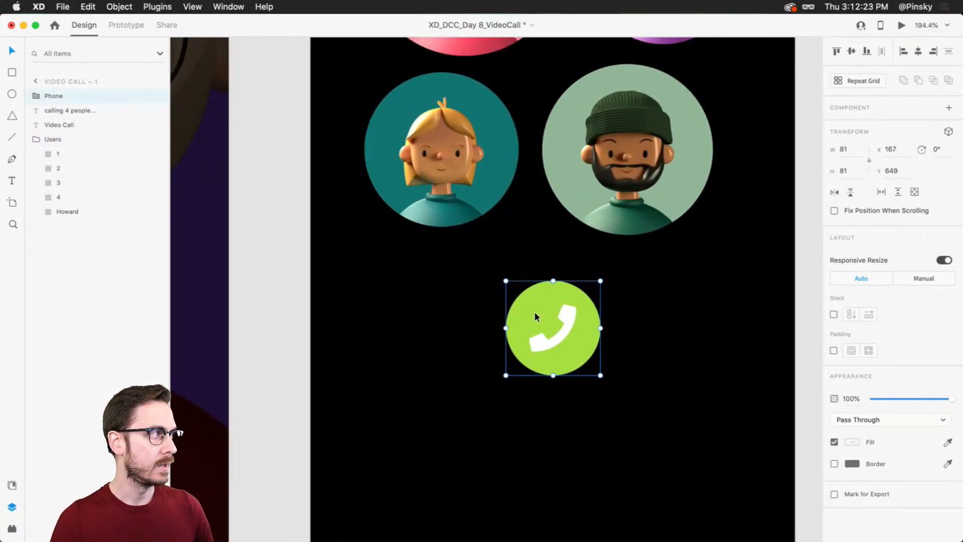
{"action": "double_click", "coordinate": [536, 309]}
{"action": "left_click", "coordinate": [854, 357]}
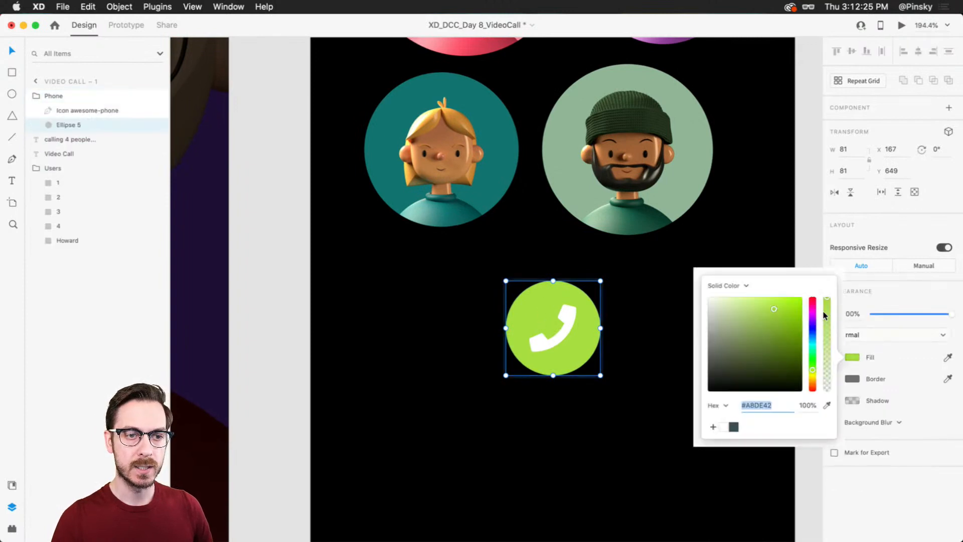
{"action": "left_click_drag", "start_coordinate": [813, 309], "coordinate": [813, 299]}
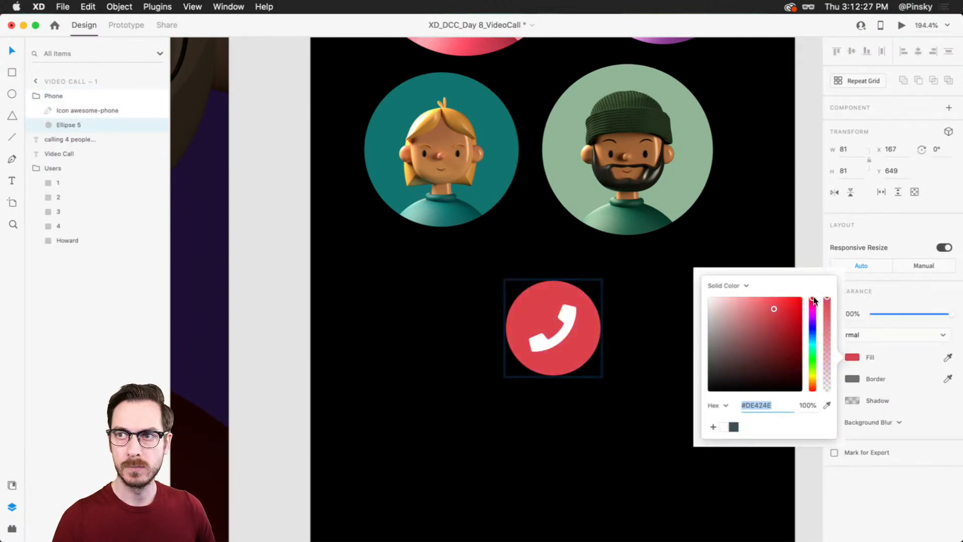
{"action": "left_click", "coordinate": [874, 507]}
Step: Draw a diagonal line about 27 × 29 across the phone icon and set its border size to 3
{"action": "left_click", "coordinate": [572, 316]}
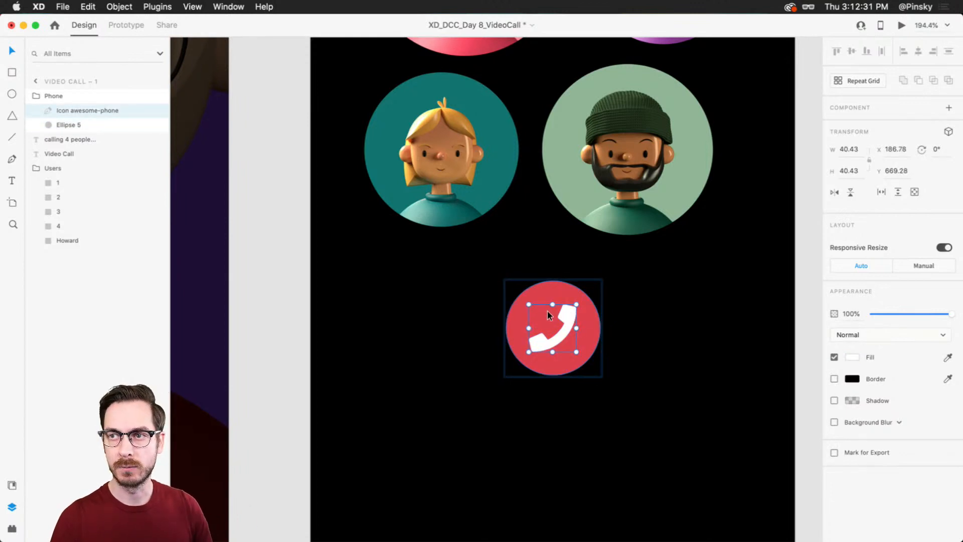
{"action": "scroll", "coordinate": [547, 311], "scroll_direction": "up", "scroll_amount": 3}
{"action": "key", "text": "l"}
{"action": "left_click_drag", "start_coordinate": [547, 302], "coordinate": [584, 342]}
{"action": "key", "text": "Up"}
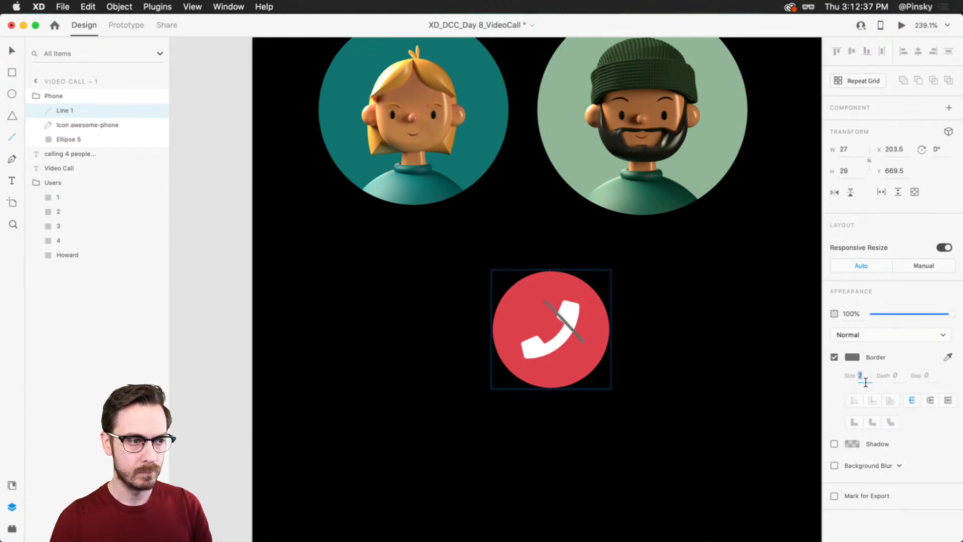
Step: Style the diagonal line with a white #FFFFFF border, round caps and size 4, and center it over the phone icon
{"action": "left_click", "coordinate": [851, 357]}
{"action": "left_click_drag", "start_coordinate": [753, 309], "coordinate": [651, 241]}
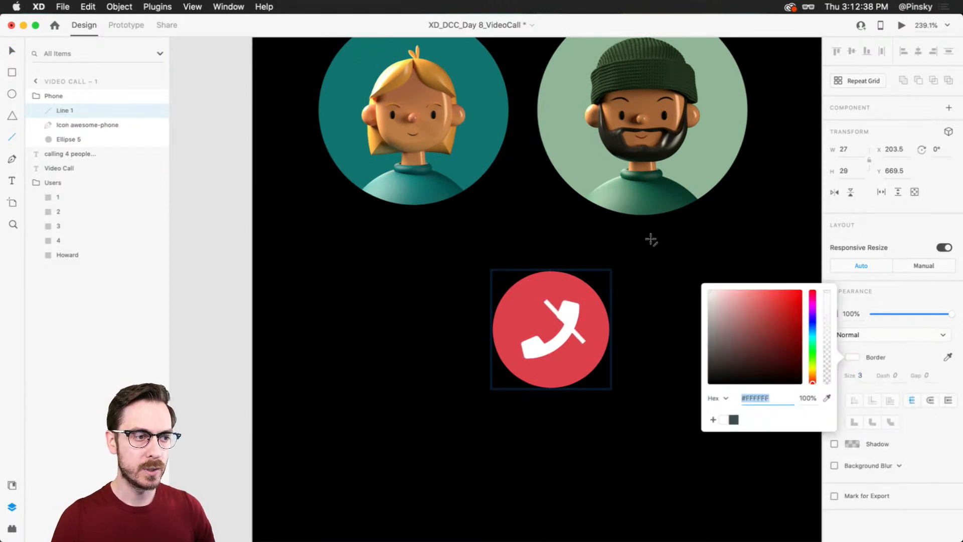
{"action": "left_click", "coordinate": [895, 233]}
{"action": "left_click", "coordinate": [930, 401]}
{"action": "key", "text": "v"}
{"action": "left_click", "coordinate": [860, 377]}
{"action": "key", "text": "Up"}
{"action": "left_click_drag", "start_coordinate": [565, 319], "coordinate": [558, 329]}
Step: Insert the Awesome phone-slash icon from the Icons 4 Design plugin into the red button
{"action": "scroll", "coordinate": [558, 329], "scroll_direction": "down", "scroll_amount": 5}
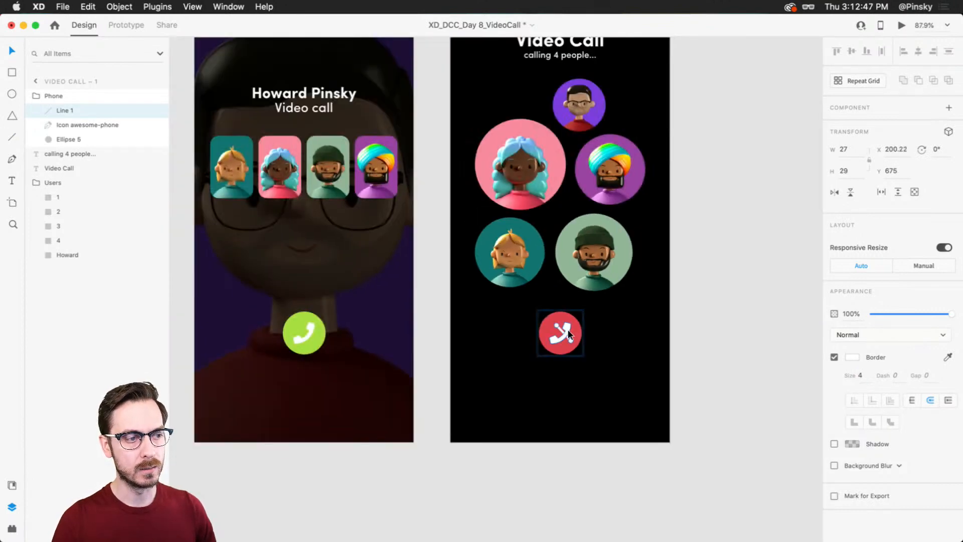
{"action": "scroll", "coordinate": [566, 331], "scroll_direction": "up", "scroll_amount": 7}
{"action": "scroll", "coordinate": [567, 340], "scroll_direction": "down", "scroll_amount": 1}
{"action": "key", "text": "super+shift+o"}
{"action": "key", "text": "super+shift+p"}
{"action": "key", "text": "Escape"}
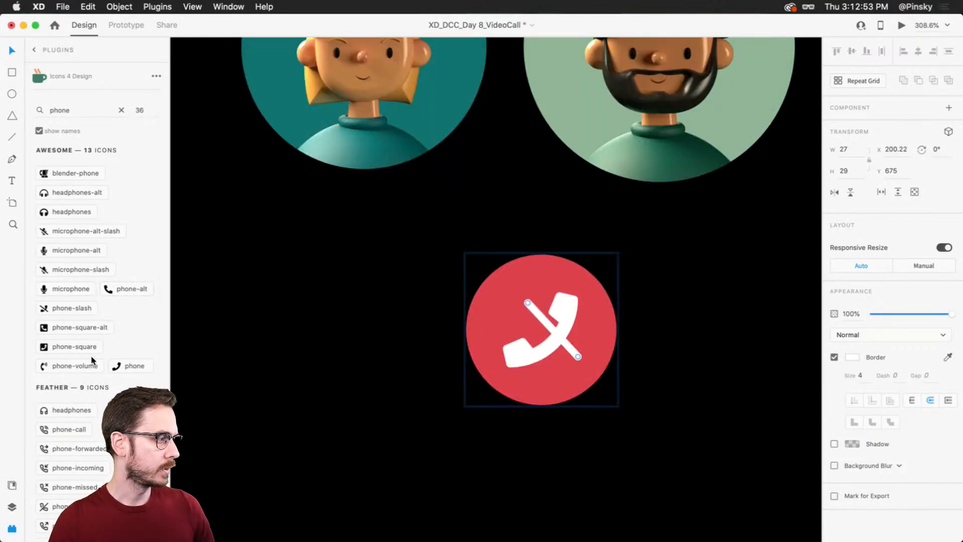
{"action": "scroll", "coordinate": [77, 301], "scroll_direction": "down", "scroll_amount": 3}
{"action": "scroll", "coordinate": [87, 336], "scroll_direction": "up", "scroll_amount": 3}
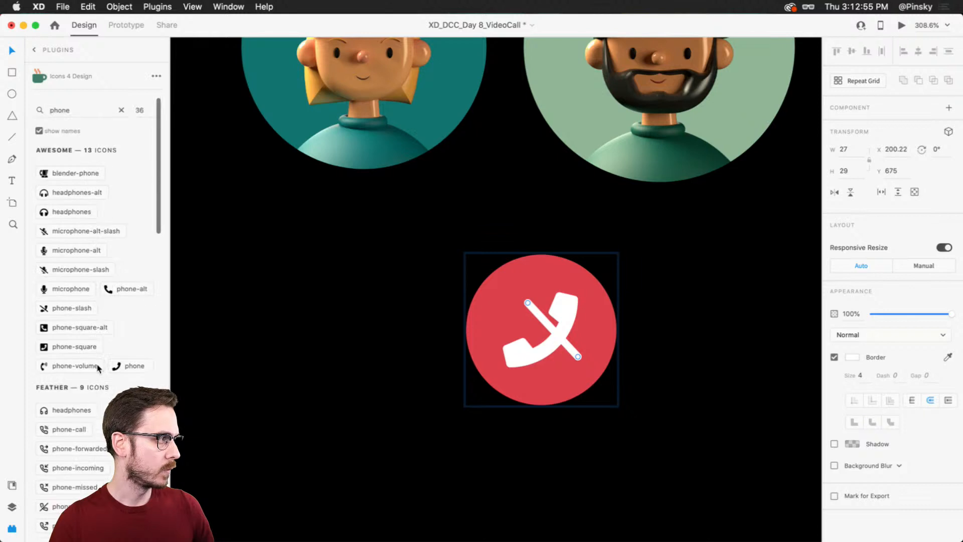
{"action": "left_click", "coordinate": [83, 309]}
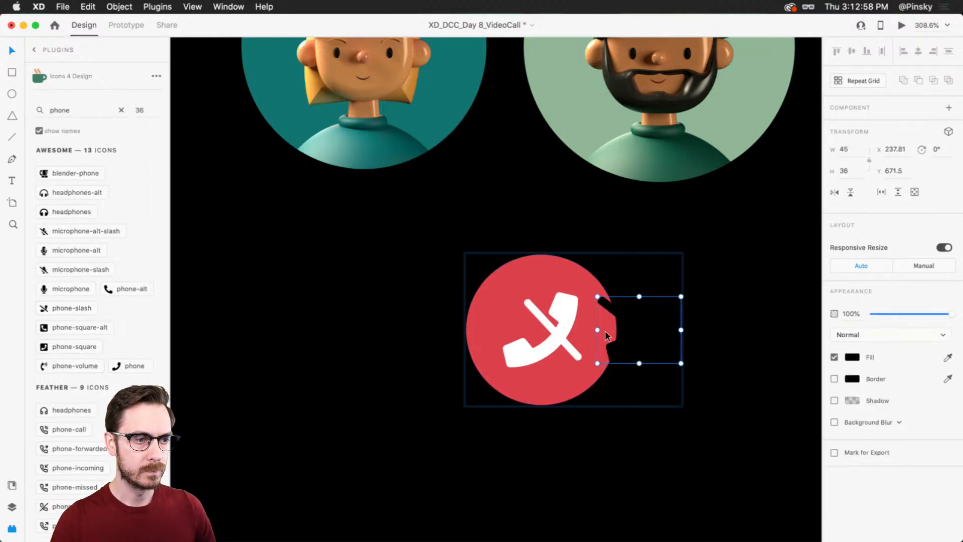
Step: Delete the original white phone icon and the hand-drawn diagonal line from the red button
{"action": "left_click", "coordinate": [559, 323]}
{"action": "key", "text": "Delete"}
{"action": "left_click", "coordinate": [549, 324]}
{"action": "key", "text": "Delete"}
Step: Center the phone-slash icon on the red circle and change its fill to white
{"action": "left_click_drag", "start_coordinate": [603, 307], "coordinate": [505, 308]}
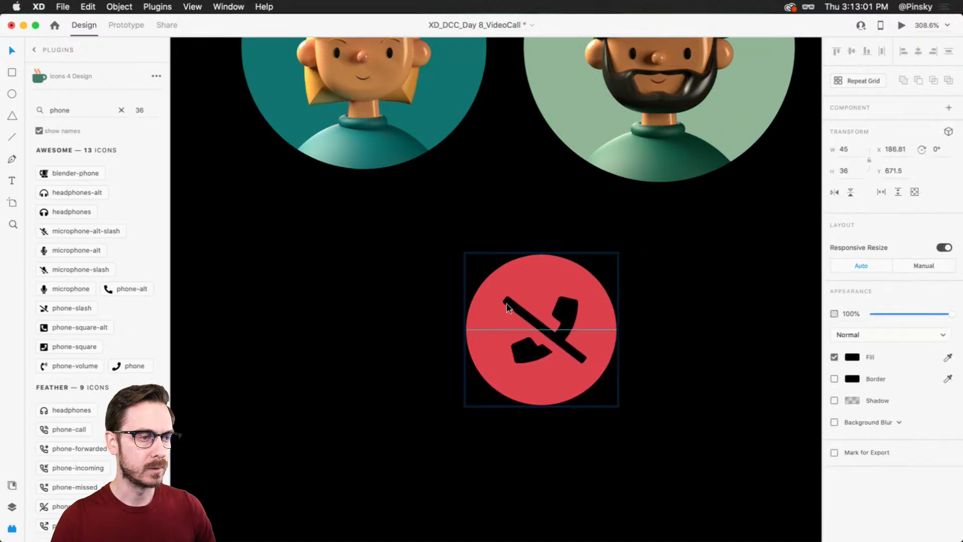
{"action": "left_click", "coordinate": [849, 358]}
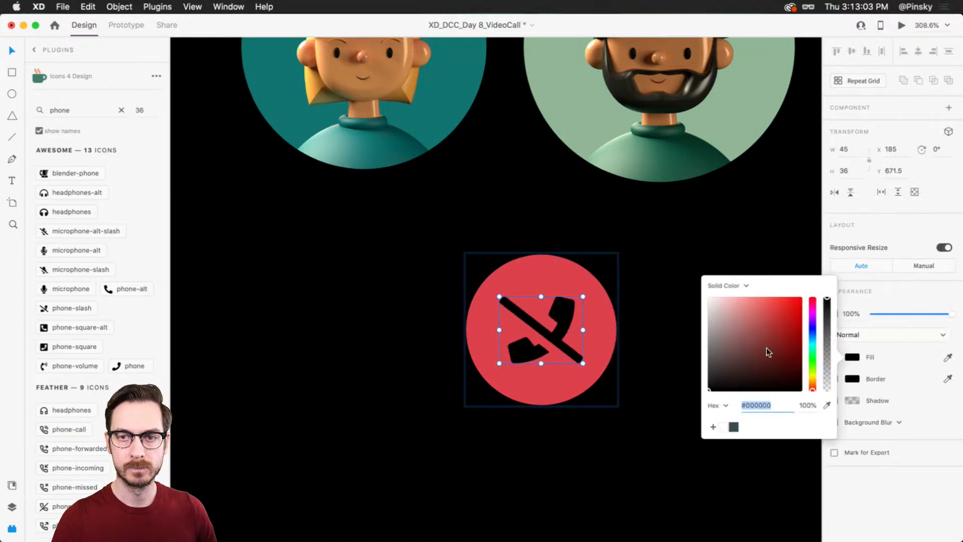
{"action": "left_click_drag", "start_coordinate": [767, 349], "coordinate": [643, 234]}
{"action": "scroll", "coordinate": [598, 344], "scroll_direction": "down", "scroll_amount": 2}
{"action": "scroll", "coordinate": [598, 341], "scroll_direction": "down", "scroll_amount": 6}
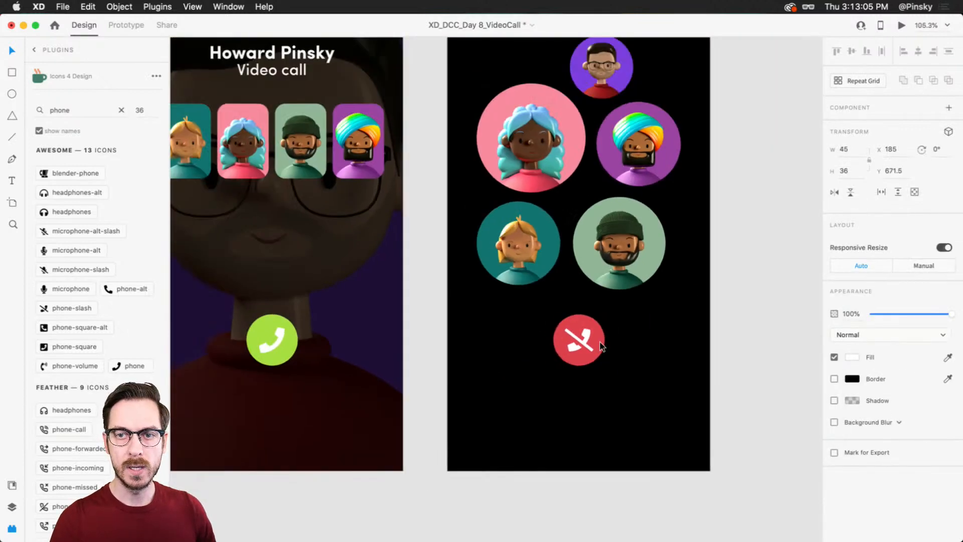
{"action": "left_click", "coordinate": [716, 278]}
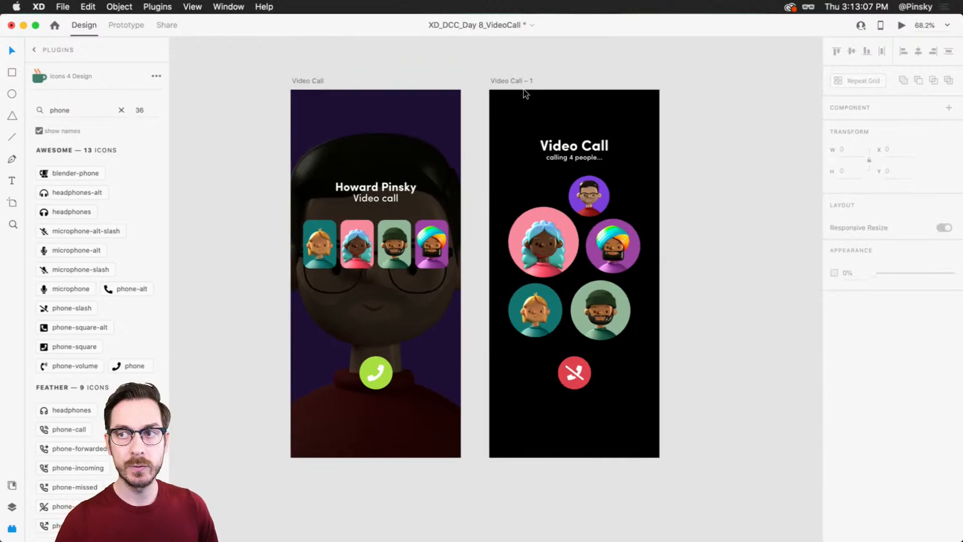
Step: Draw a rectangle about 321 × 64 across the red button and round its corners to 32 to form a pill
{"action": "scroll", "coordinate": [587, 380], "scroll_direction": "up", "scroll_amount": 4}
{"action": "scroll", "coordinate": [587, 381], "scroll_direction": "down", "scroll_amount": 4}
{"action": "scroll", "coordinate": [588, 422], "scroll_direction": "up", "scroll_amount": 3}
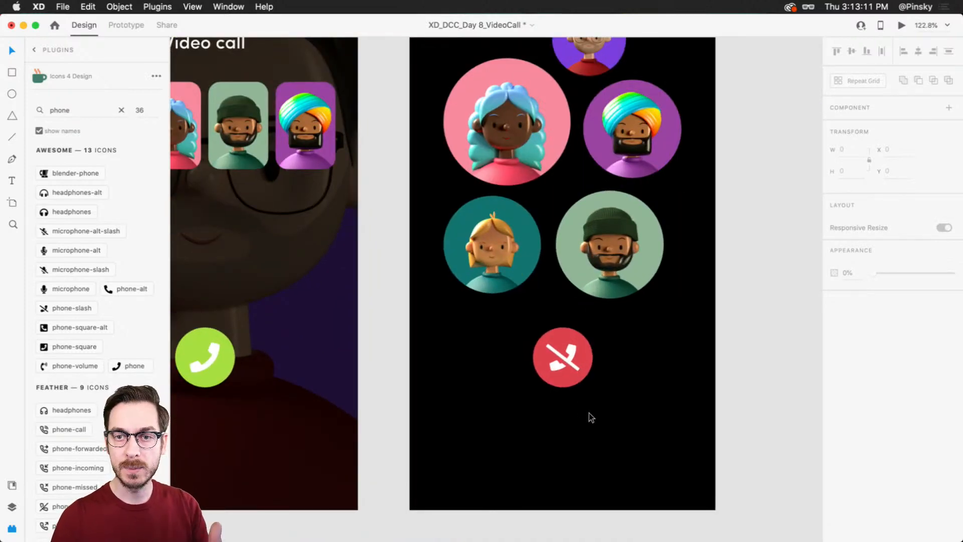
{"action": "key", "text": "r"}
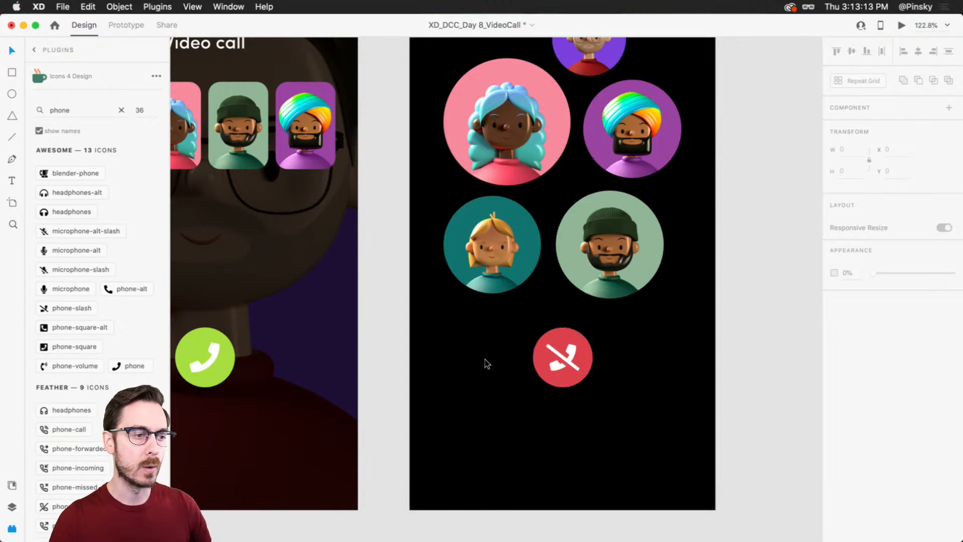
{"action": "mouse_move", "coordinate": [448, 352]}
{"action": "left_mouse_down"}
{"action": "mouse_move", "coordinate": [667, 387]}
{"action": "mouse_move", "coordinate": [686, 399]}
{"action": "left_mouse_up"}
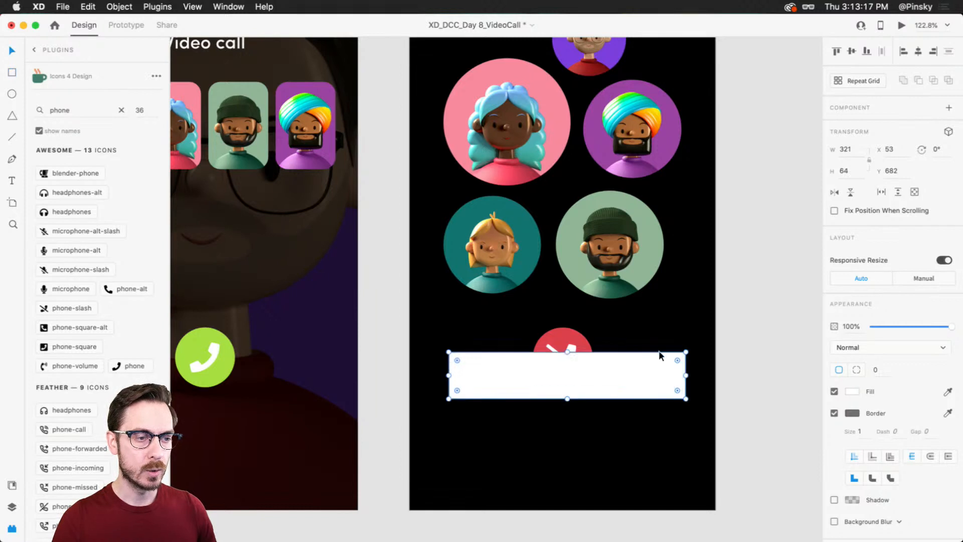
{"action": "left_click_drag", "start_coordinate": [678, 355], "coordinate": [663, 375]}
Step: Give the pill a very light gray fill without a border and send it behind the red button
{"action": "left_click", "coordinate": [852, 391]}
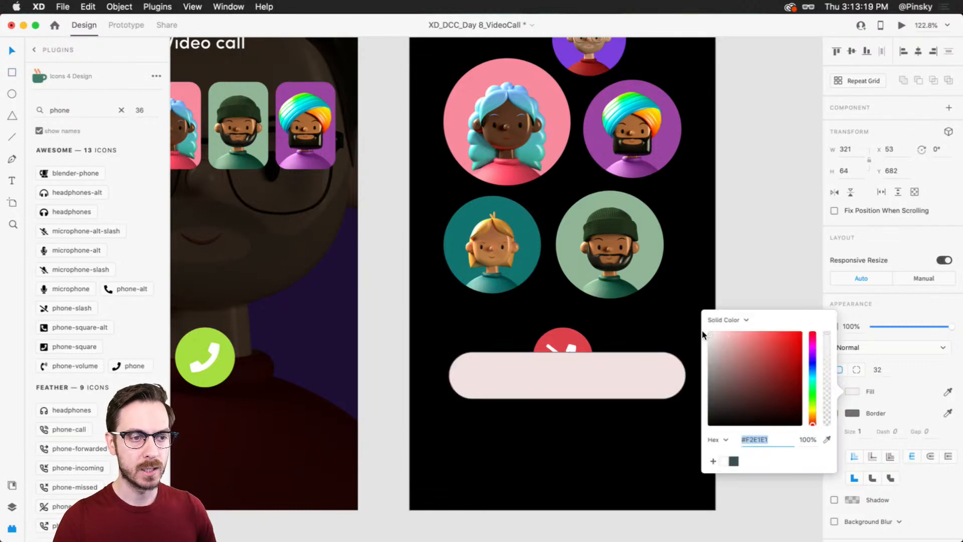
{"action": "left_click", "coordinate": [884, 305]}
{"action": "left_click", "coordinate": [834, 412]}
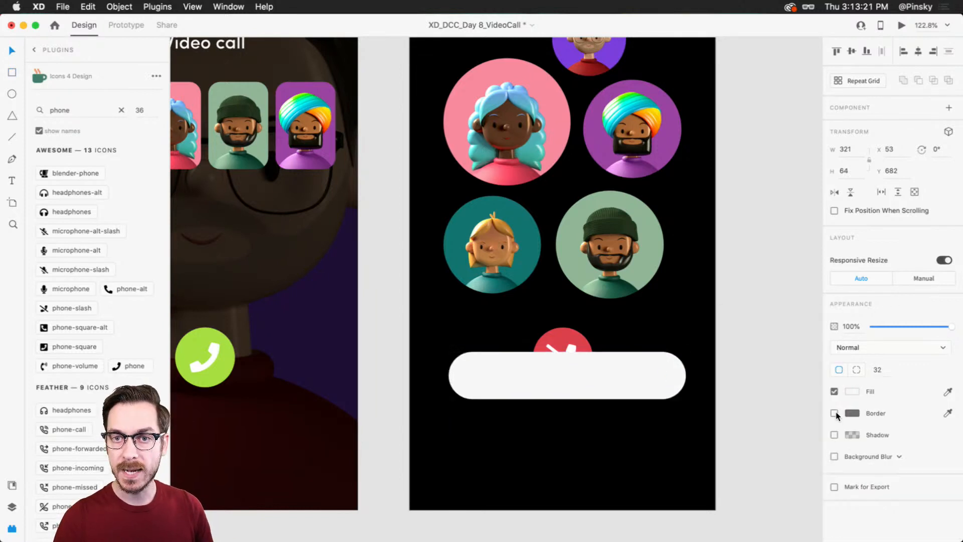
{"action": "left_click", "coordinate": [658, 353]}
{"action": "key", "text": "super+shift+bracketleft"}
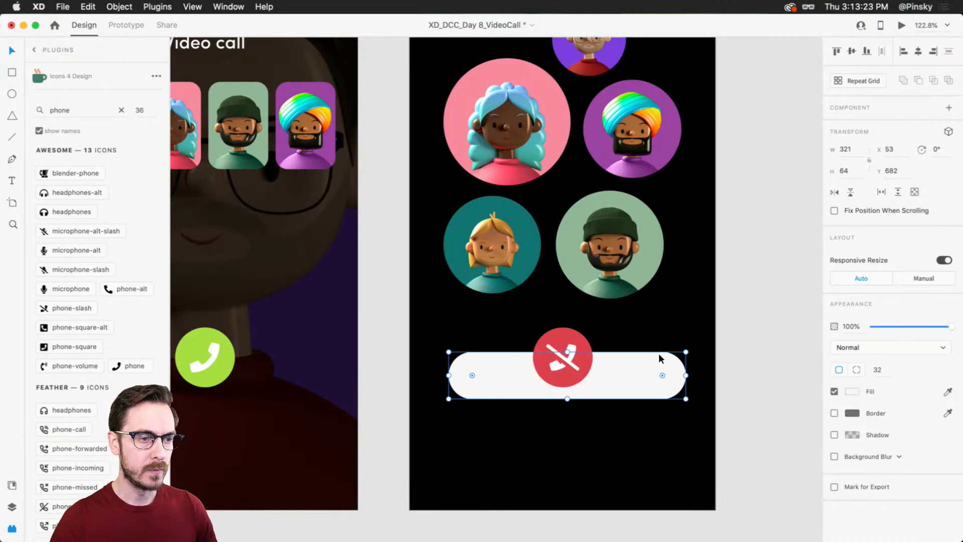
Step: Center the pill horizontally behind the red button and move both together lower on the artboard
{"action": "left_click_drag", "start_coordinate": [612, 366], "coordinate": [581, 374]}
{"action": "left_click", "coordinate": [579, 359], "text": "shift"}
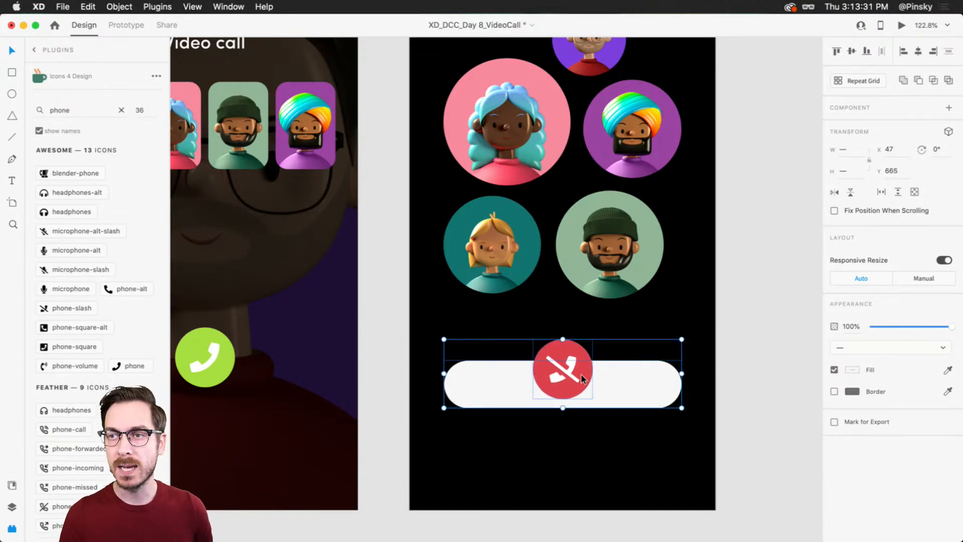
{"action": "left_click_drag", "start_coordinate": [579, 370], "coordinate": [579, 396]}
{"action": "scroll", "coordinate": [588, 382], "scroll_direction": "down", "scroll_amount": 5}
{"action": "left_click", "coordinate": [702, 278]}
{"action": "left_click_drag", "start_coordinate": [725, 267], "coordinate": [716, 284]}
{"action": "scroll", "coordinate": [659, 281], "scroll_direction": "down", "scroll_amount": 1}
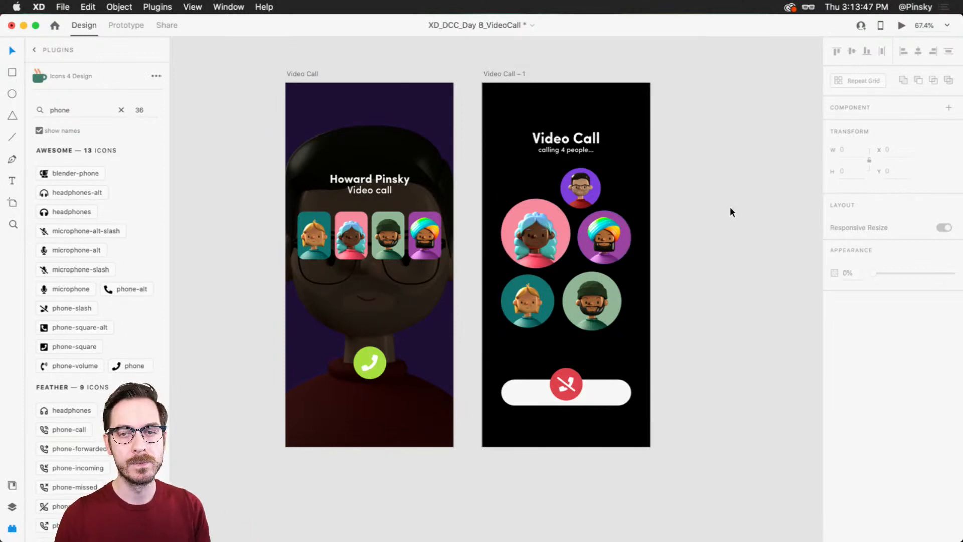
Step: Duplicate the "Video Call – 1" artboard to start a third screen
{"action": "left_click", "coordinate": [506, 73]}
{"action": "key", "text": "super+d"}
{"action": "scroll", "coordinate": [566, 161], "scroll_direction": "right", "scroll_amount": 5}
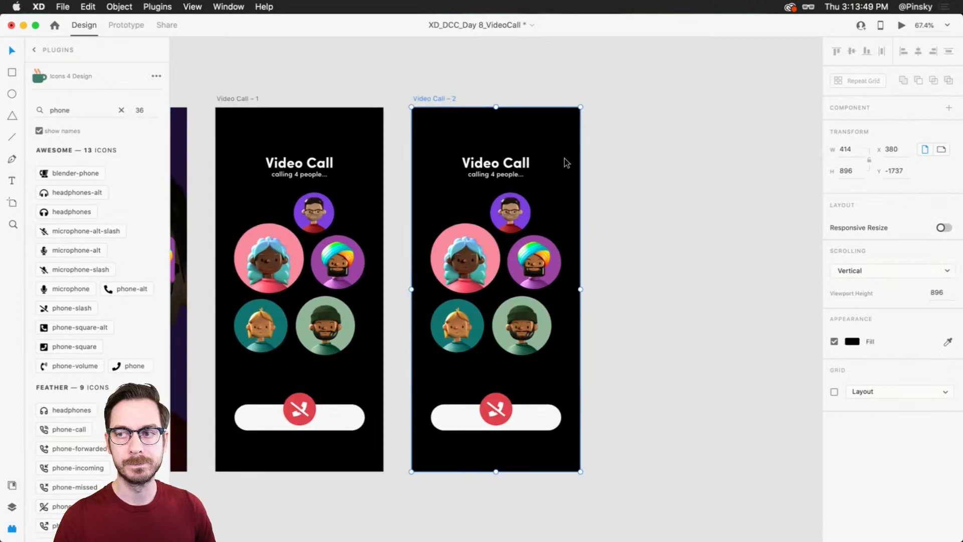
Step: Delete the "Video Call" heading and its "calling 4 people..." line from the third screen
{"action": "scroll", "coordinate": [586, 208], "scroll_direction": "down", "scroll_amount": 1}
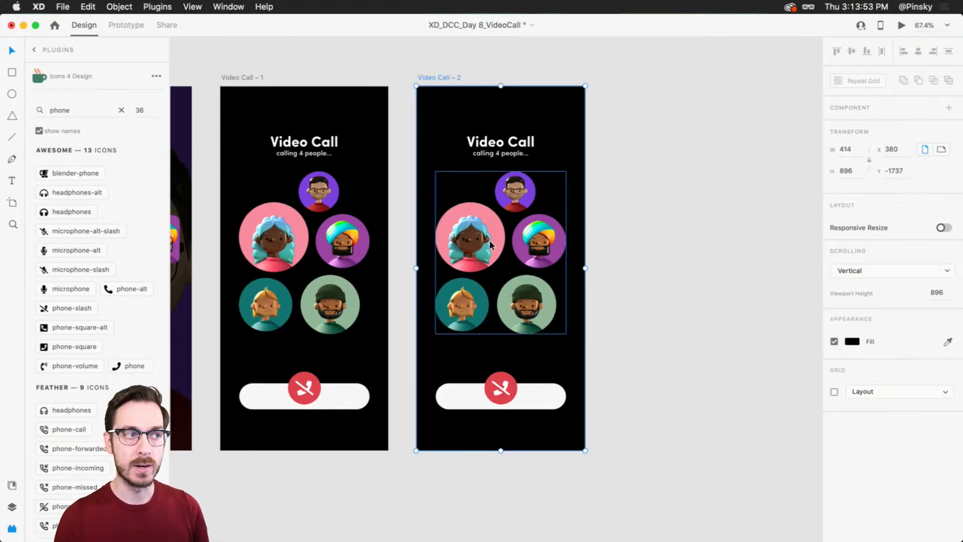
{"action": "left_click", "coordinate": [495, 145]}
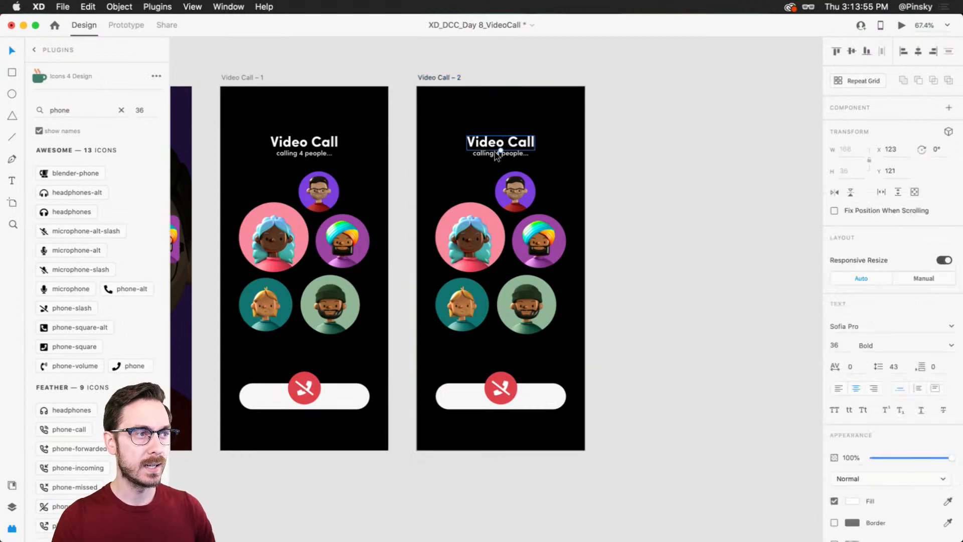
{"action": "key", "text": "Delete"}
Step: Stretch the pink avatar upward to about 172 × 255 and reduce its corner rounding to about 33
{"action": "left_click", "coordinate": [522, 202]}
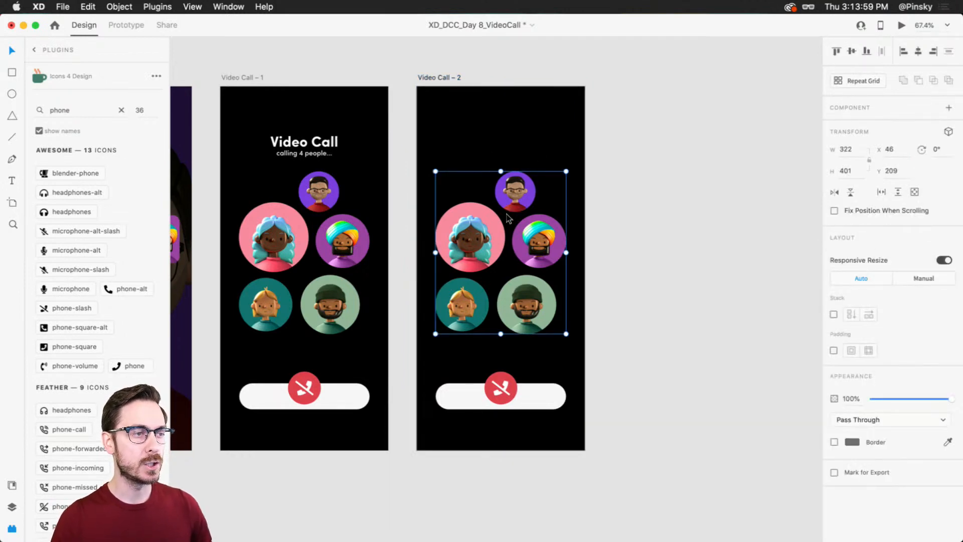
{"action": "scroll", "coordinate": [508, 215], "scroll_direction": "up", "scroll_amount": 3}
{"action": "key", "text": "super+y"}
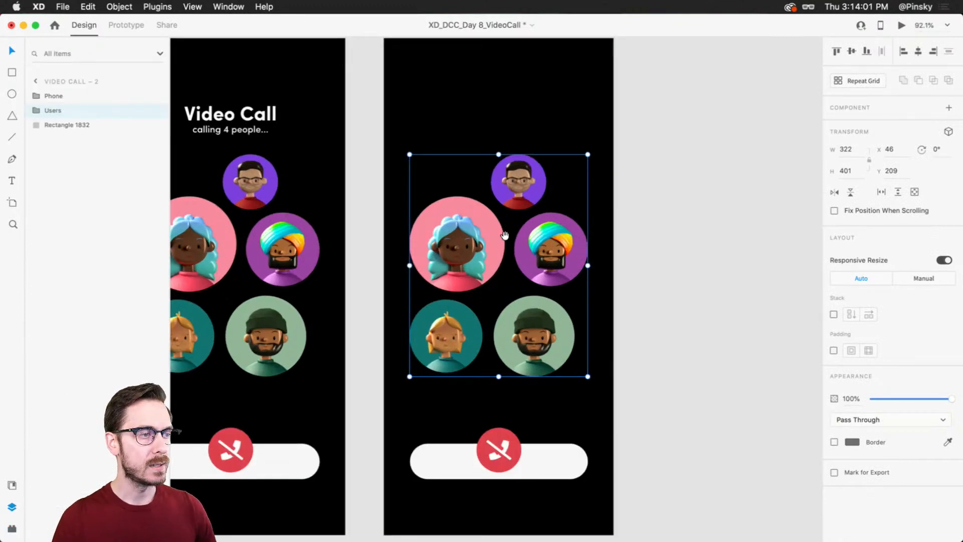
{"action": "left_click_drag", "start_coordinate": [505, 235], "coordinate": [512, 227]}
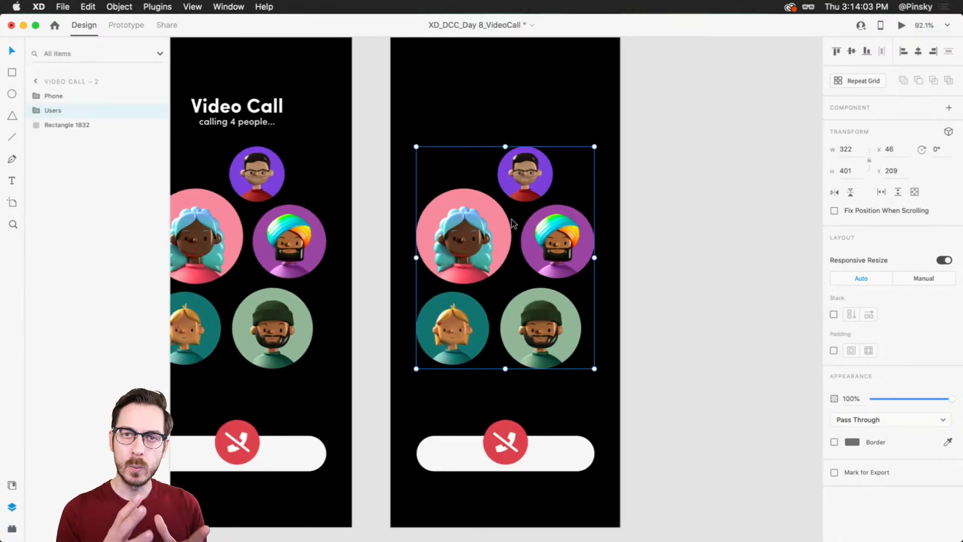
{"action": "double_click", "coordinate": [469, 221]}
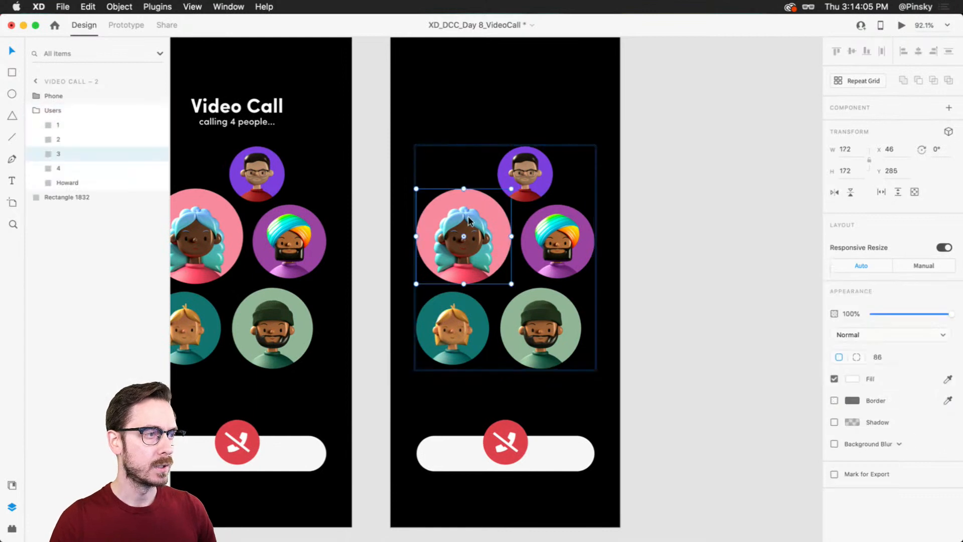
{"action": "left_click_drag", "start_coordinate": [463, 188], "coordinate": [463, 142]}
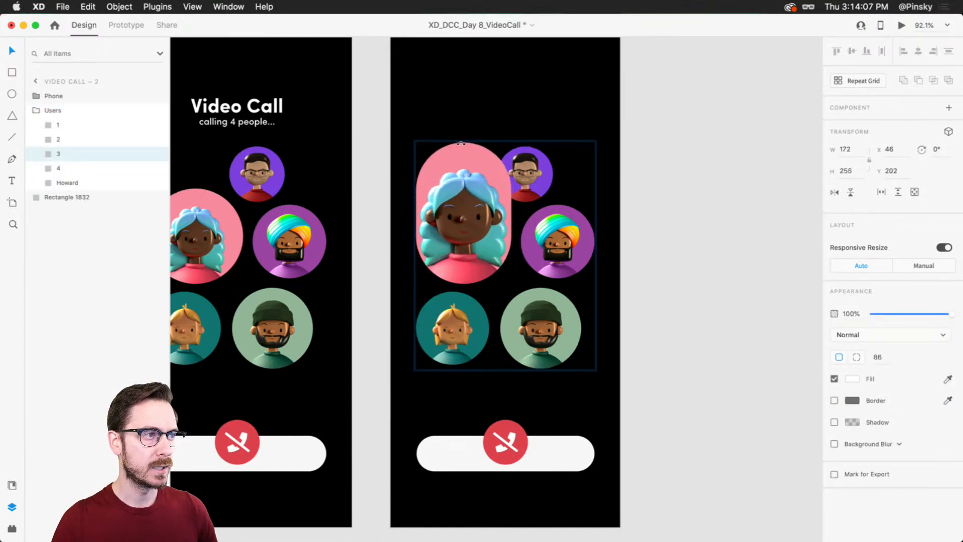
{"action": "left_click_drag", "start_coordinate": [464, 189], "coordinate": [497, 157]}
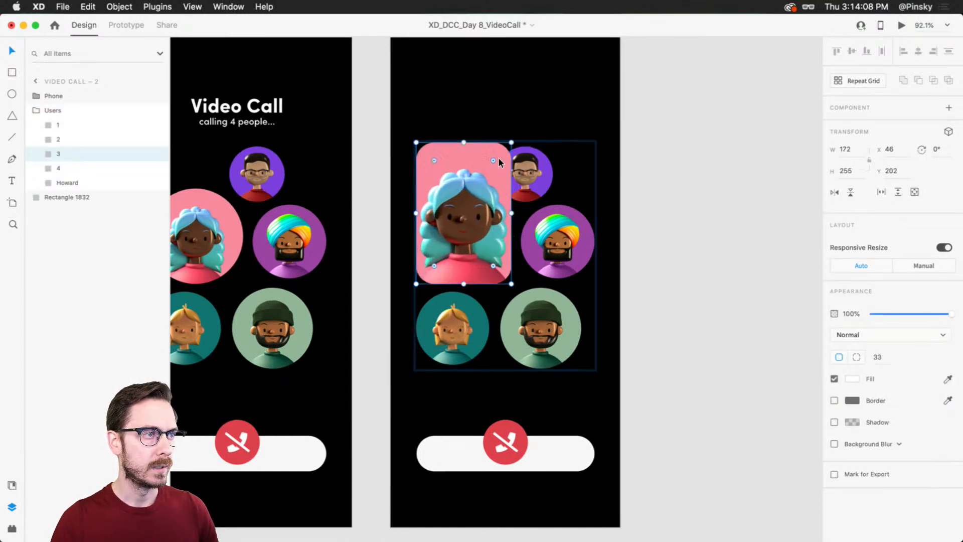
Step: Set the corner radius of all five avatars on the third screen to 24
{"action": "left_click", "coordinate": [529, 179], "text": "shift"}
{"action": "left_click", "coordinate": [551, 234], "text": "shift"}
{"action": "left_click", "coordinate": [545, 320], "text": "shift"}
{"action": "left_click", "coordinate": [438, 326], "text": "shift"}
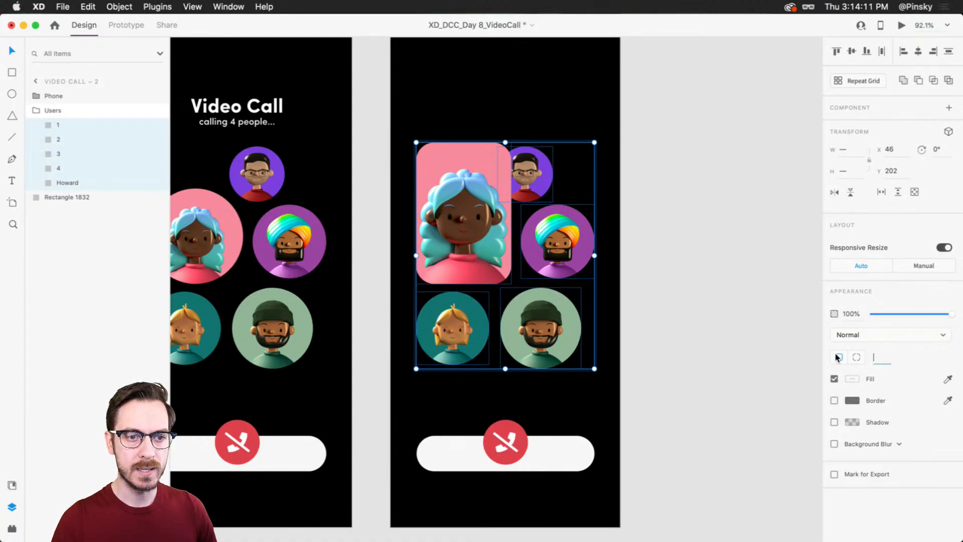
{"action": "key", "text": "Return"}
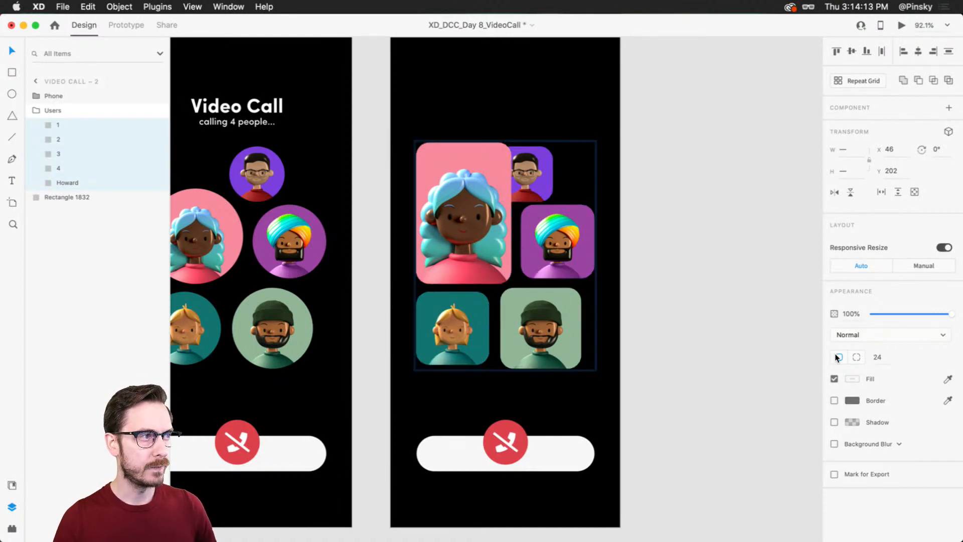
Step: Move the pink tile to the upper left of the third artboard to start a tile grid
{"action": "left_click", "coordinate": [642, 213]}
{"action": "left_click", "coordinate": [478, 197]}
{"action": "double_click", "coordinate": [478, 197]}
{"action": "left_click_drag", "start_coordinate": [477, 197], "coordinate": [462, 137]}
{"action": "scroll", "coordinate": [463, 150], "scroll_direction": "up", "scroll_amount": 3}
Step: Enlarge the glasses and turban avatars into a column beside the pink tile, with the turban tile about 174 × 210
{"action": "left_click_drag", "start_coordinate": [471, 202], "coordinate": [471, 214]}
{"action": "left_click_drag", "start_coordinate": [539, 213], "coordinate": [559, 236]}
{"action": "left_click_drag", "start_coordinate": [552, 281], "coordinate": [608, 281]}
{"action": "left_click_drag", "start_coordinate": [561, 319], "coordinate": [561, 360]}
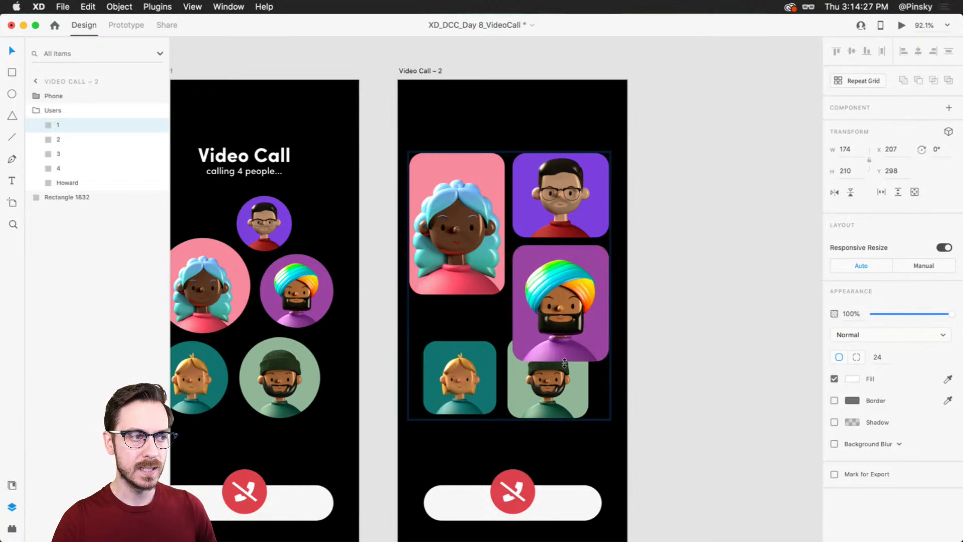
Step: Fit the blond avatar below the pink tile as a shorter tile and the beanie avatar beneath it at about 172 × 146
{"action": "scroll", "coordinate": [502, 351], "scroll_direction": "down", "scroll_amount": 2}
{"action": "left_click", "coordinate": [468, 319]}
{"action": "left_click_drag", "start_coordinate": [468, 318], "coordinate": [523, 286]}
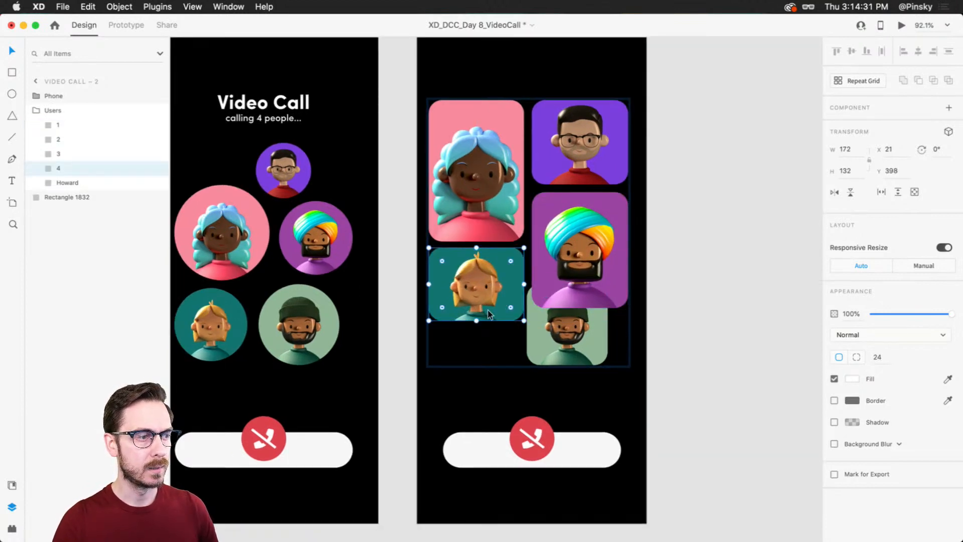
{"action": "left_click_drag", "start_coordinate": [476, 320], "coordinate": [476, 308]}
{"action": "left_click_drag", "start_coordinate": [579, 354], "coordinate": [525, 362]}
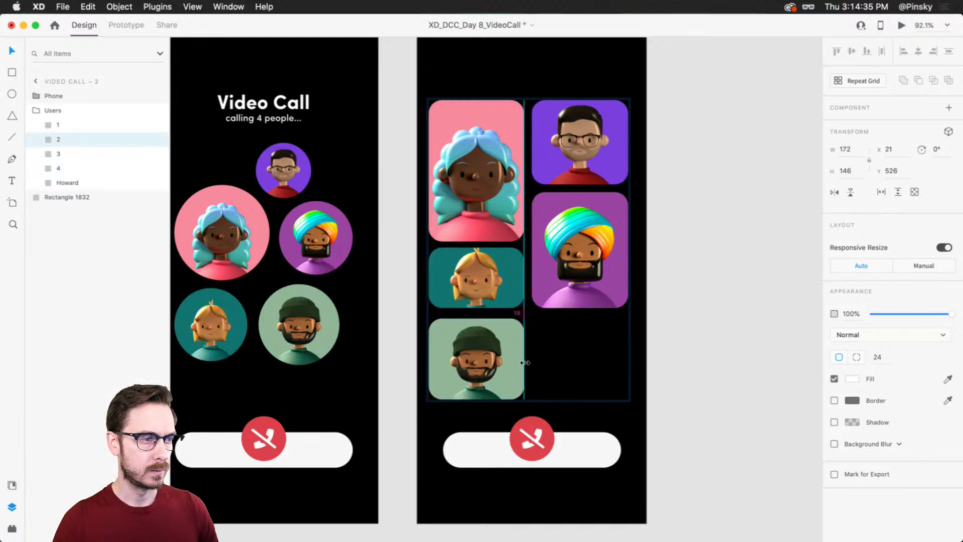
Step: Align the turban tile with the grid's lower edge and stretch the glasses tile down to about 174 × 290 above it
{"action": "left_click", "coordinate": [573, 281]}
{"action": "left_click_drag", "start_coordinate": [579, 309], "coordinate": [580, 340]}
{"action": "left_click_drag", "start_coordinate": [582, 272], "coordinate": [582, 332]}
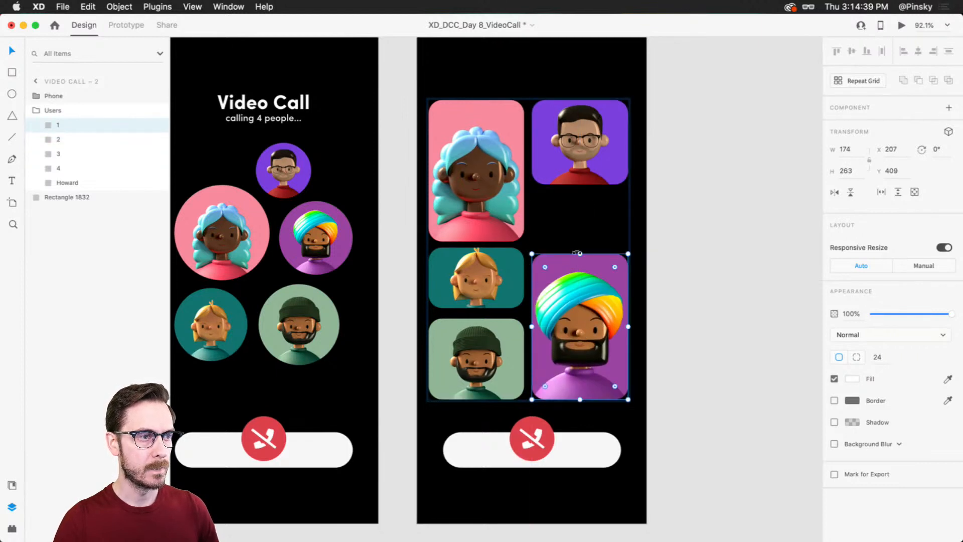
{"action": "left_click_drag", "start_coordinate": [580, 253], "coordinate": [580, 270]}
{"action": "left_click", "coordinate": [580, 182]}
{"action": "left_click_drag", "start_coordinate": [580, 186], "coordinate": [585, 262]}
{"action": "scroll", "coordinate": [682, 257], "scroll_direction": "down", "scroll_amount": 3}
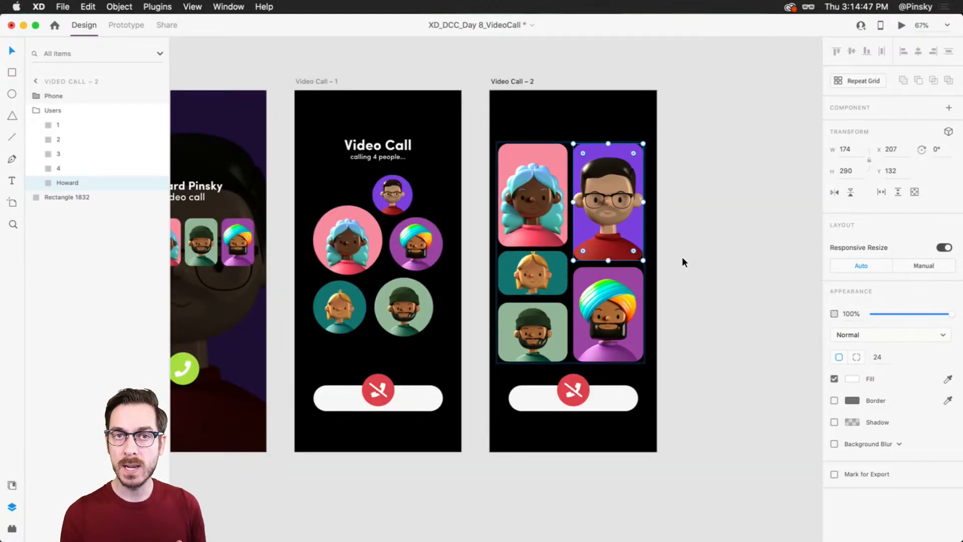
Step: Move the avatar tile group higher on the artboard and set the end-call button and its pill to 0% opacity
{"action": "left_click", "coordinate": [621, 209]}
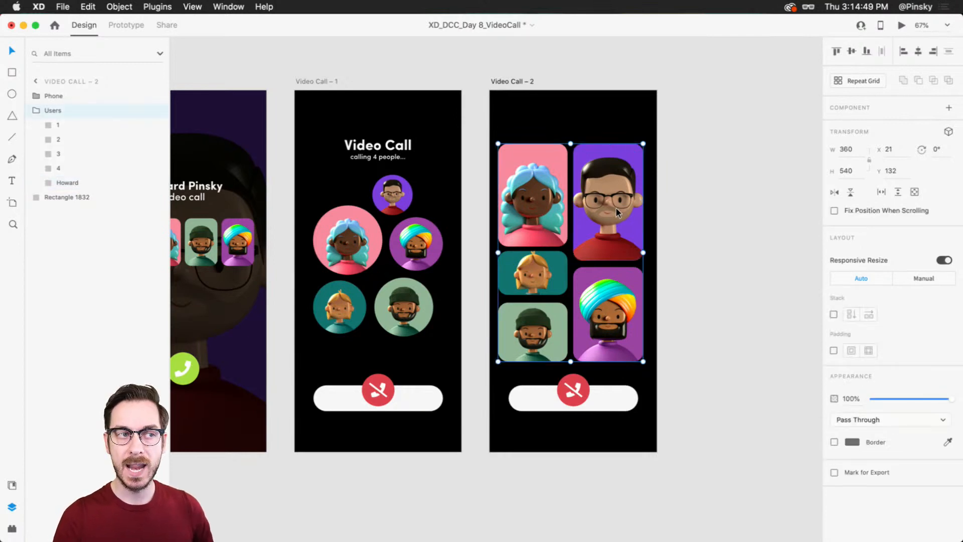
{"action": "left_click_drag", "start_coordinate": [616, 209], "coordinate": [616, 194]}
{"action": "left_click", "coordinate": [575, 396]}
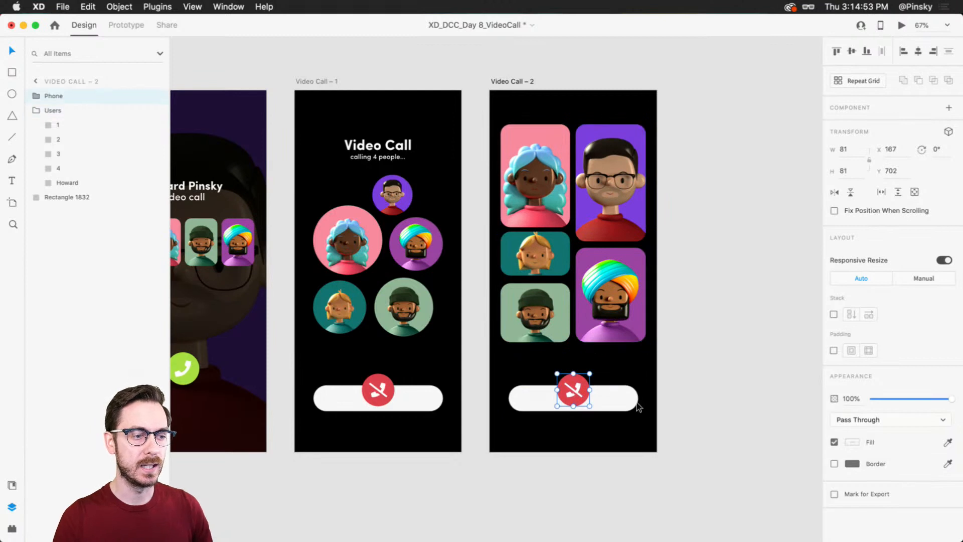
{"action": "left_click", "coordinate": [610, 395], "text": "shift"}
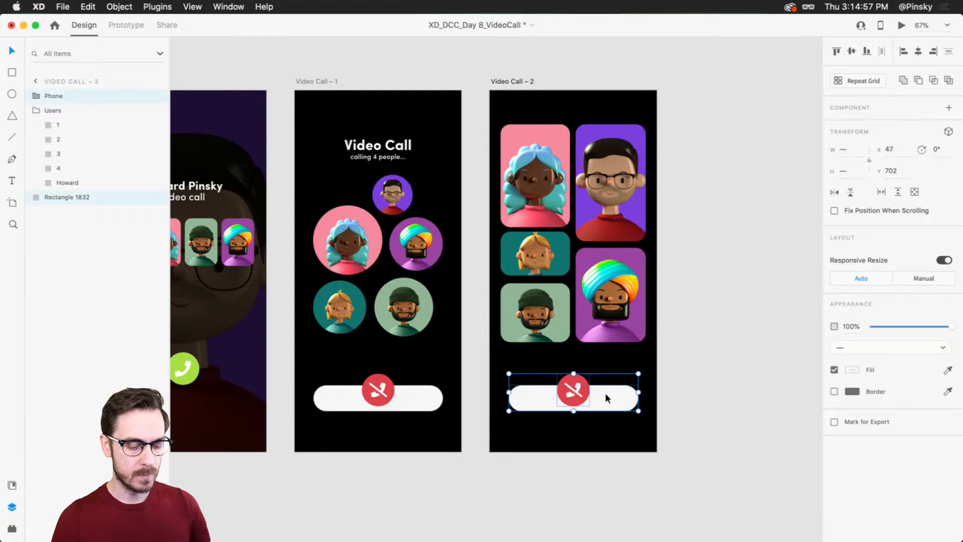
{"action": "left_click_drag", "start_coordinate": [949, 327], "coordinate": [741, 318]}
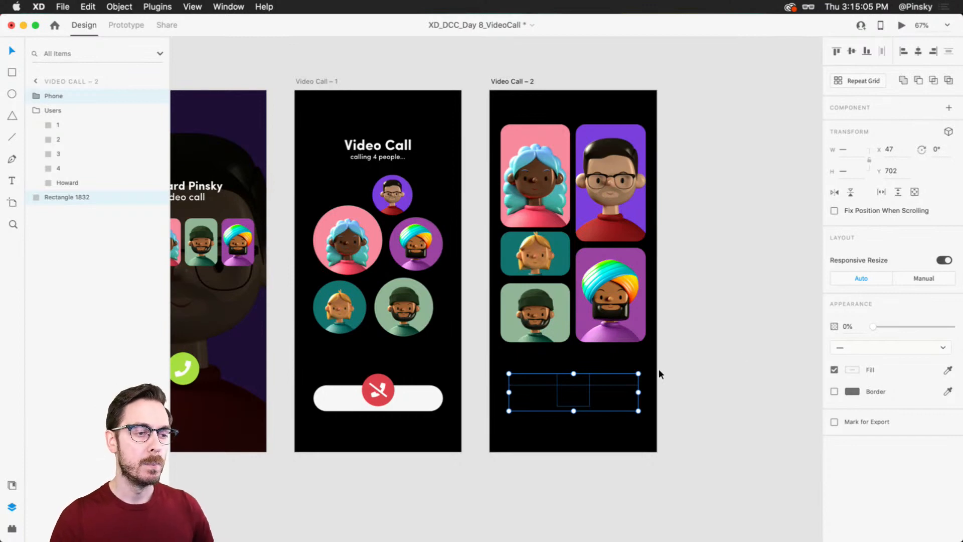
Step: Draw a borderless white pill about 190 × 44 with corner radius 22 below the beanie tile
{"action": "scroll", "coordinate": [619, 367], "scroll_direction": "up", "scroll_amount": 5}
{"action": "left_click", "coordinate": [586, 348]}
{"action": "left_click_drag", "start_coordinate": [582, 355], "coordinate": [596, 306]}
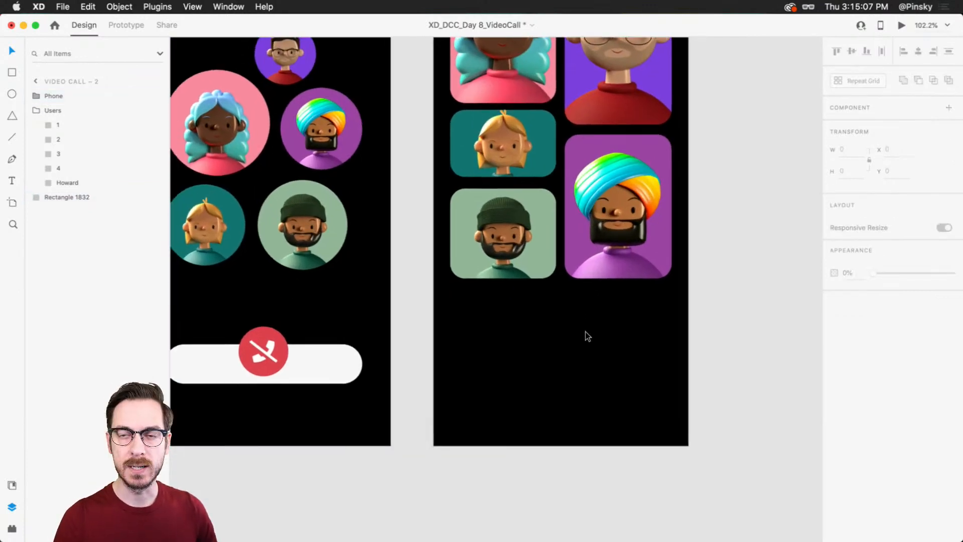
{"action": "scroll", "coordinate": [585, 332], "scroll_direction": "up", "scroll_amount": 2}
{"action": "left_click_drag", "start_coordinate": [580, 350], "coordinate": [575, 340]}
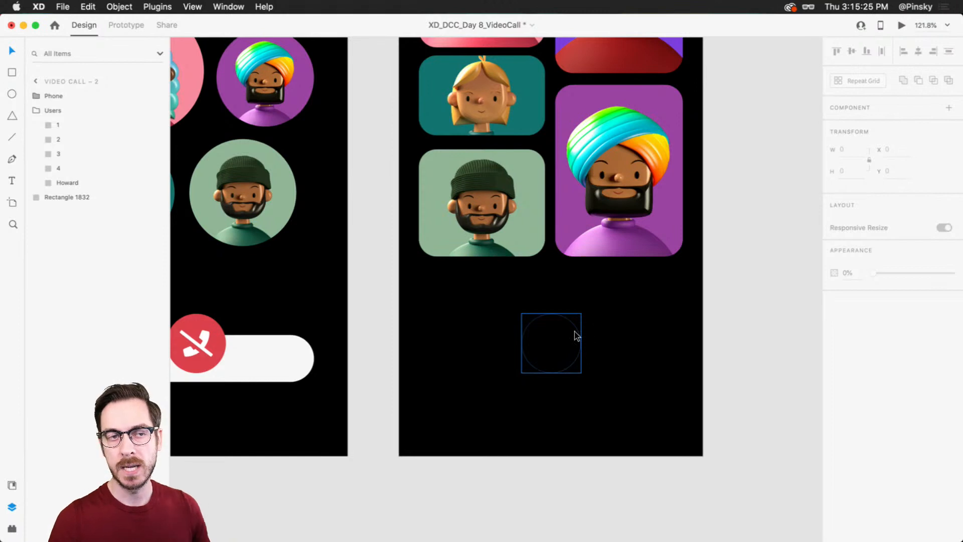
{"action": "key", "text": "r"}
{"action": "mouse_move", "coordinate": [419, 308]}
{"action": "left_mouse_down"}
{"action": "mouse_move", "coordinate": [576, 337]}
{"action": "mouse_move", "coordinate": [507, 316]}
{"action": "left_mouse_up"}
{"action": "scroll", "coordinate": [450, 317], "scroll_direction": "up", "scroll_amount": 5}
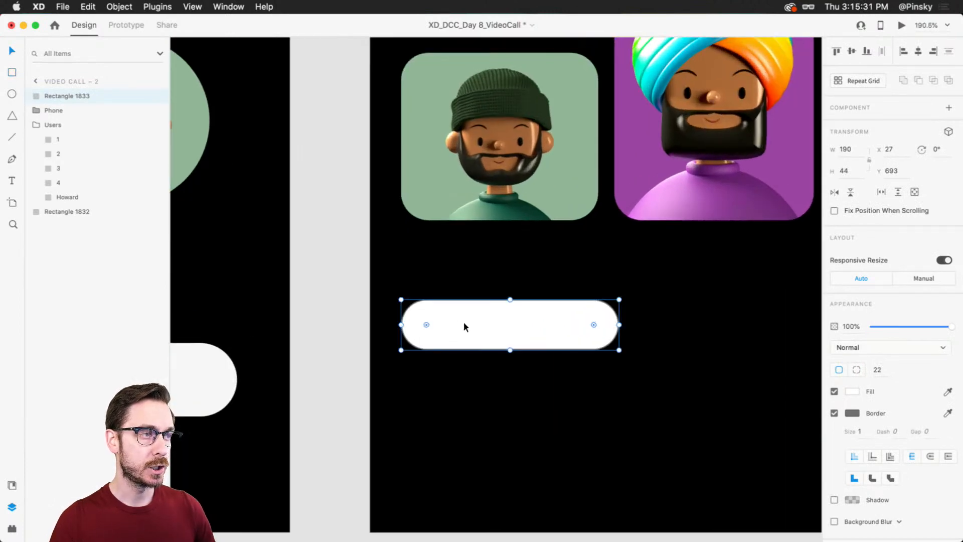
{"action": "left_click_drag", "start_coordinate": [646, 144], "coordinate": [608, 337]}
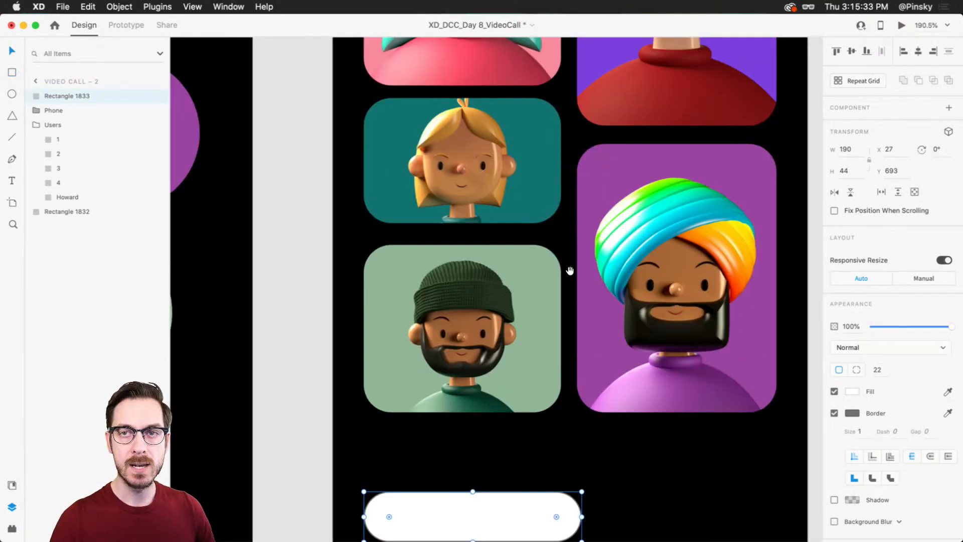
{"action": "scroll", "coordinate": [570, 257], "scroll_direction": "down", "scroll_amount": 5}
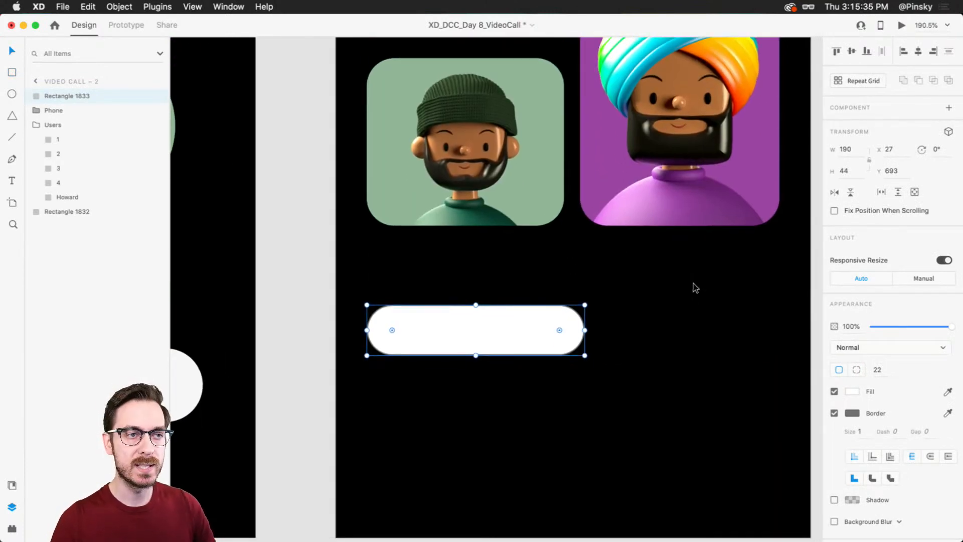
{"action": "left_click", "coordinate": [834, 413]}
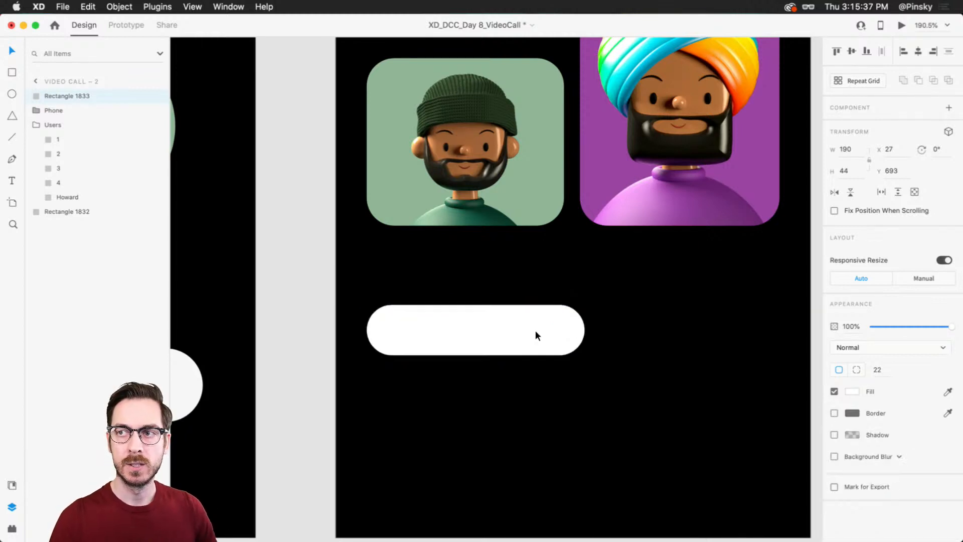
Step: Draw a circle about 38 × 38 and fit it inside the left end of the white pill
{"action": "scroll", "coordinate": [511, 331], "scroll_direction": "up", "scroll_amount": 4}
{"action": "scroll", "coordinate": [472, 318], "scroll_direction": "left", "scroll_amount": 2}
{"action": "key", "text": "e"}
{"action": "left_click_drag", "start_coordinate": [380, 267], "coordinate": [445, 327]}
{"action": "key", "text": "v"}
{"action": "left_click_drag", "start_coordinate": [414, 297], "coordinate": [402, 292]}
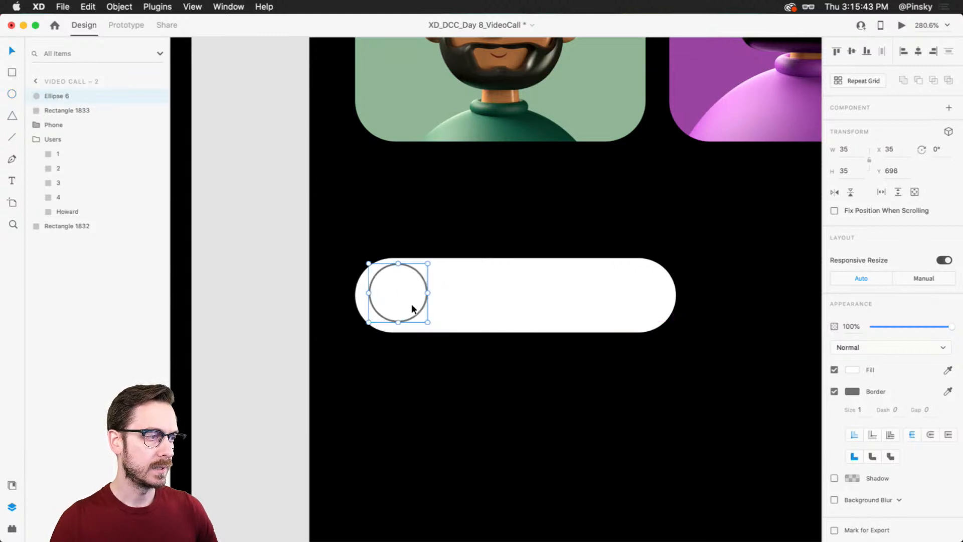
{"action": "left_click_drag", "start_coordinate": [427, 321], "coordinate": [436, 329]}
{"action": "left_click_drag", "start_coordinate": [391, 302], "coordinate": [382, 300]}
Step: Add the text "Hi friends!" in a near-black fill and place it beside the circle in the pill
{"action": "key", "text": "t"}
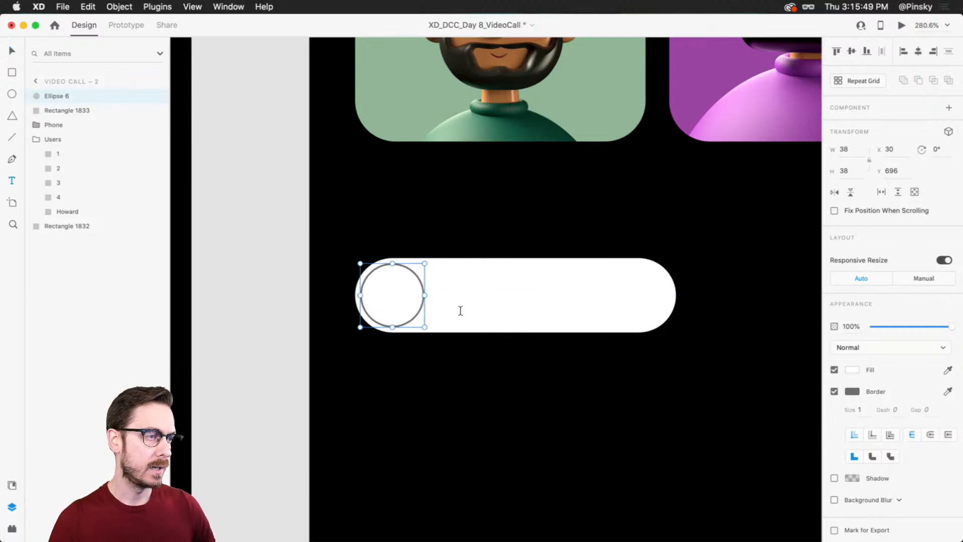
{"action": "left_click", "coordinate": [461, 312]}
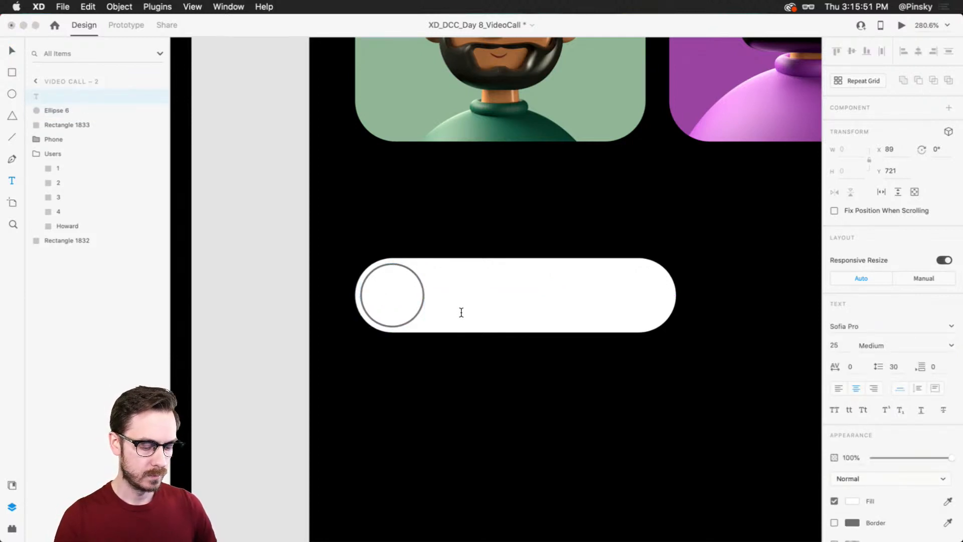
{"action": "type", "text": "Hi friends!"}
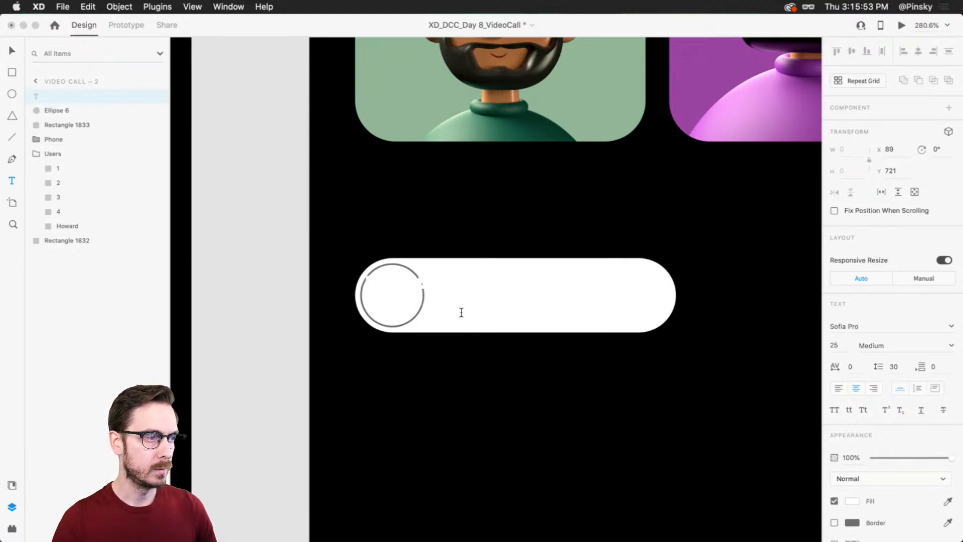
{"action": "left_click", "coordinate": [852, 501]}
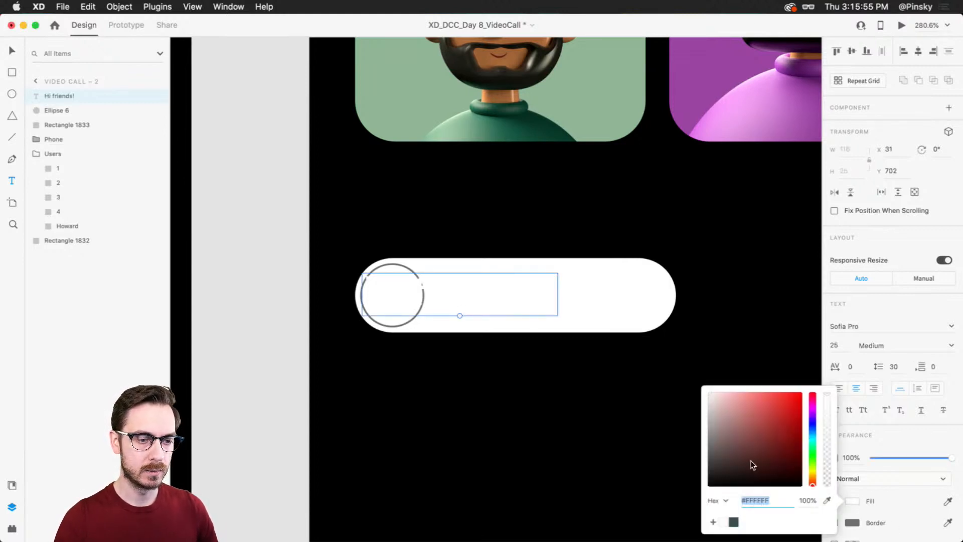
{"action": "left_click_drag", "start_coordinate": [768, 470], "coordinate": [697, 474]}
{"action": "left_click", "coordinate": [16, 50]}
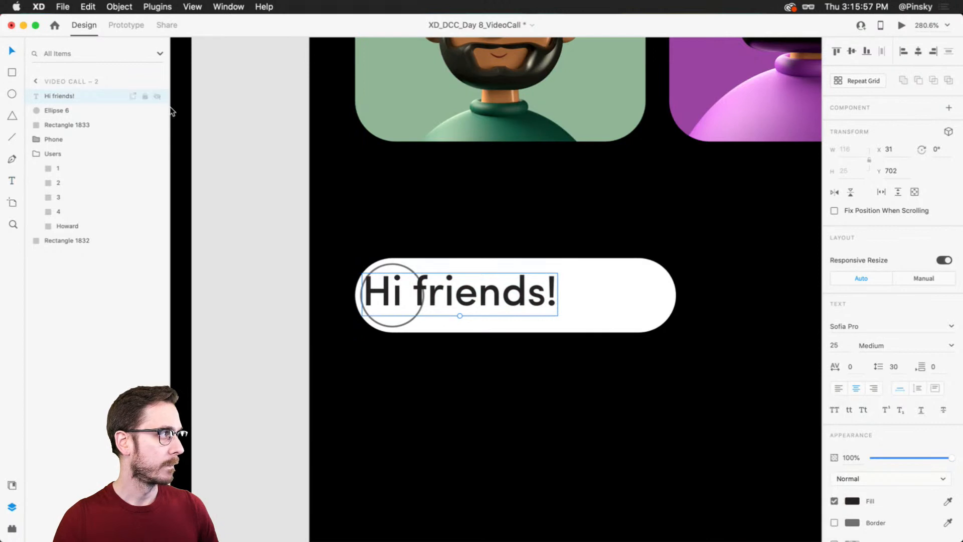
{"action": "left_click_drag", "start_coordinate": [466, 271], "coordinate": [523, 299]}
Step: Fill the circle with the ToyFaces_Colored_BG_52 image and remove its border
{"action": "key", "text": "super+Tab"}
{"action": "left_click", "coordinate": [685, 255]}
{"action": "left_click_drag", "start_coordinate": [558, 244], "coordinate": [394, 302]}
{"action": "key", "text": "super+Tab"}
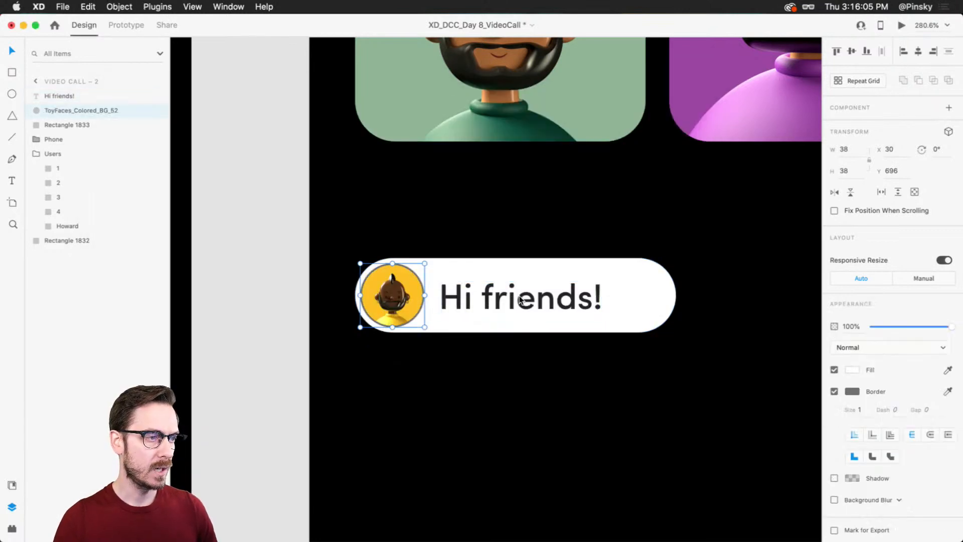
{"action": "scroll", "coordinate": [521, 301], "scroll_direction": "down", "scroll_amount": 5}
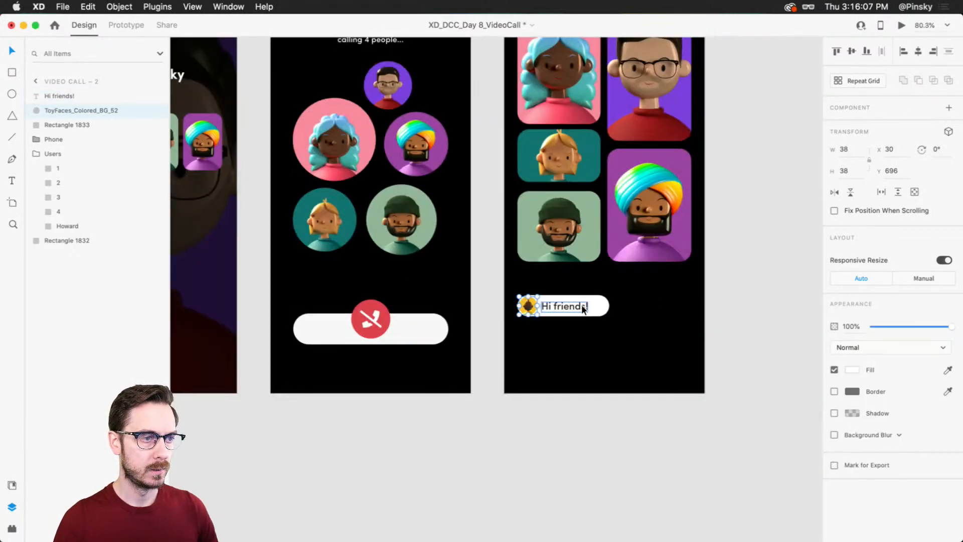
Step: Reduce the "Hi friends!" text to size 17 and move it closer to the avatar circle
{"action": "scroll", "coordinate": [581, 307], "scroll_direction": "up", "scroll_amount": 5}
{"action": "left_click", "coordinate": [533, 317]}
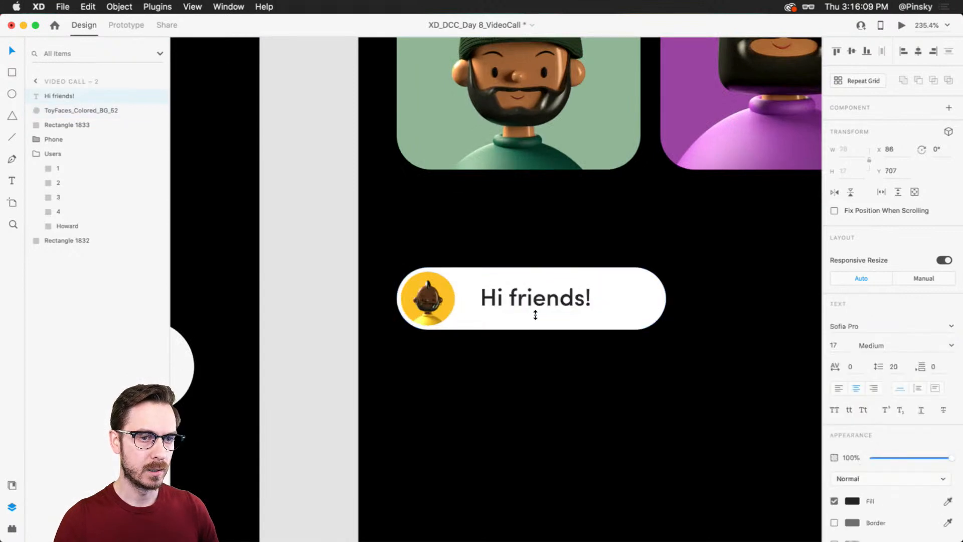
{"action": "left_click_drag", "start_coordinate": [534, 305], "coordinate": [524, 304]}
{"action": "left_click", "coordinate": [630, 312]}
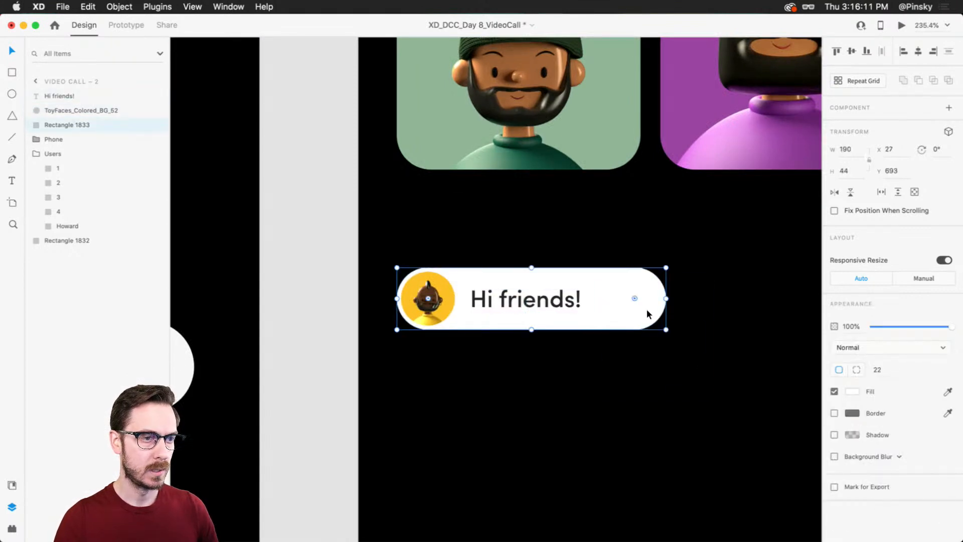
Step: Shorten the white pill to a width of 150 and group it with the avatar and the "Hi friends!" text
{"action": "left_click_drag", "start_coordinate": [666, 298], "coordinate": [608, 300]}
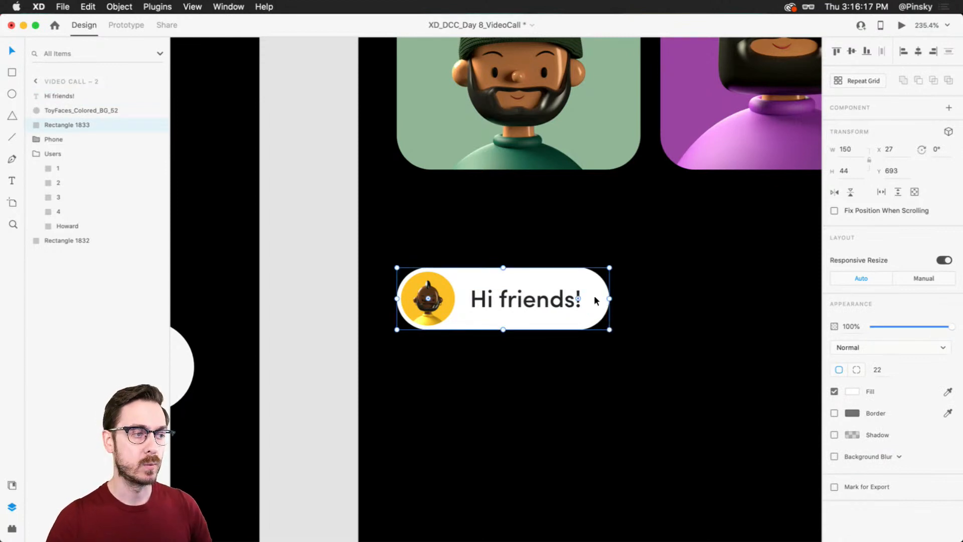
{"action": "left_click", "coordinate": [541, 292]}
{"action": "left_click", "coordinate": [559, 278], "text": "shift"}
{"action": "left_click", "coordinate": [442, 284], "text": "shift"}
{"action": "key", "text": "super+g"}
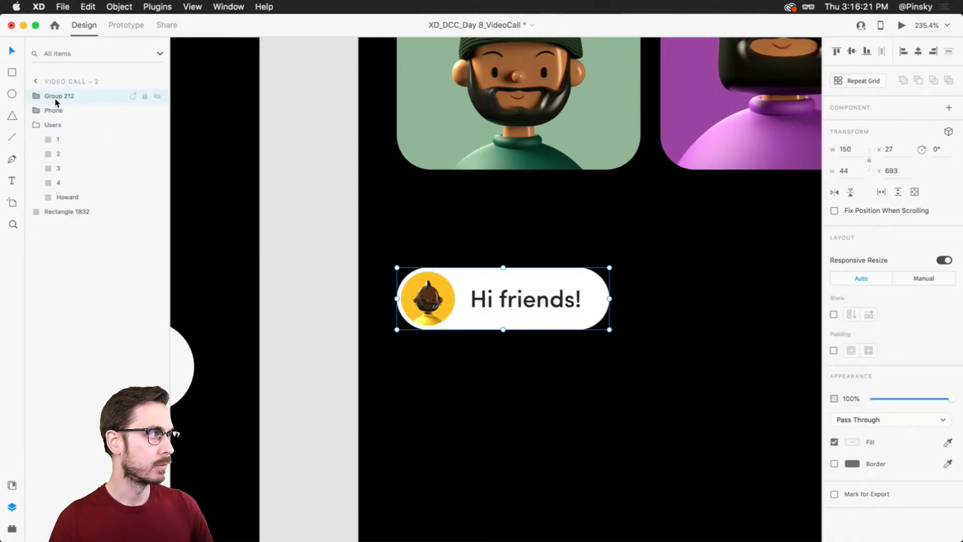
Step: Rename the new message group as Chat
{"action": "left_click", "coordinate": [45, 95]}
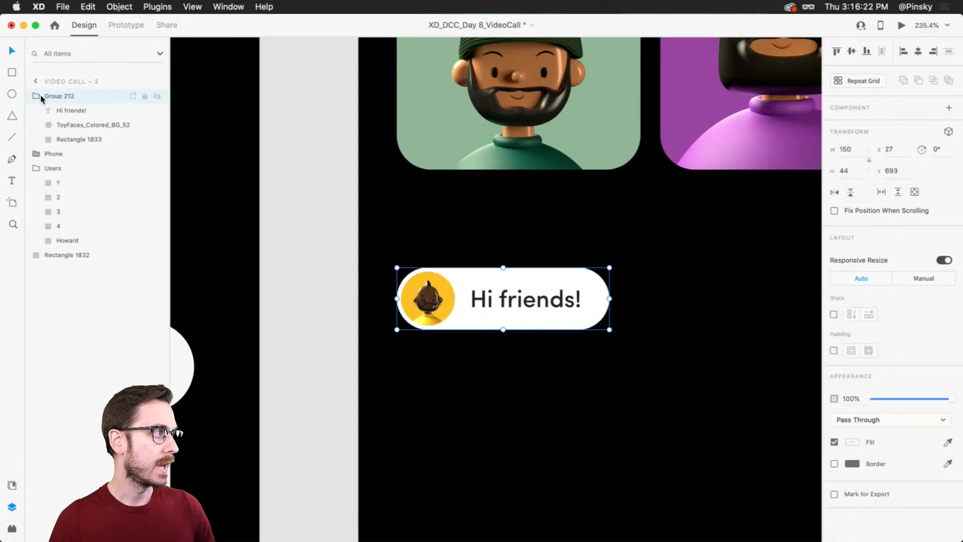
{"action": "left_click", "coordinate": [79, 122]}
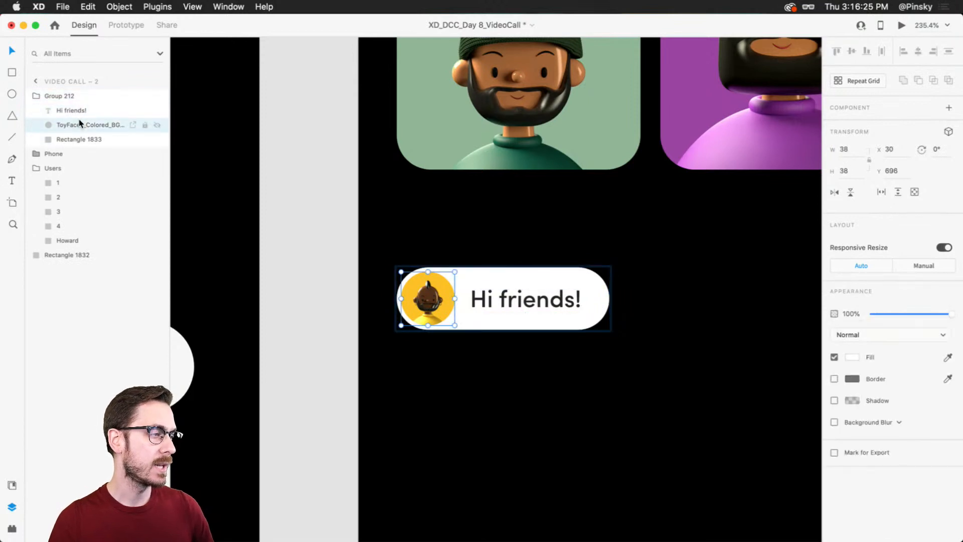
{"action": "double_click", "coordinate": [80, 124]}
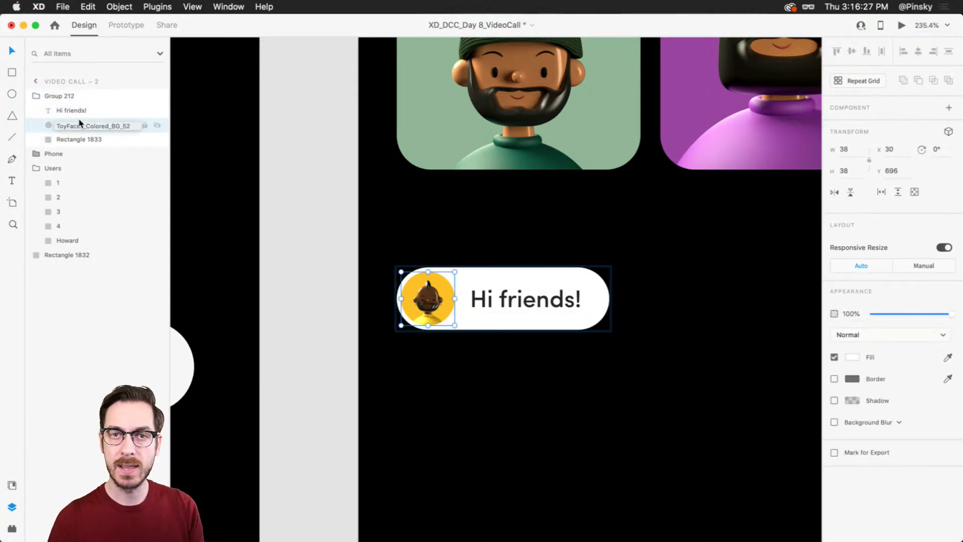
{"action": "left_click", "coordinate": [55, 95]}
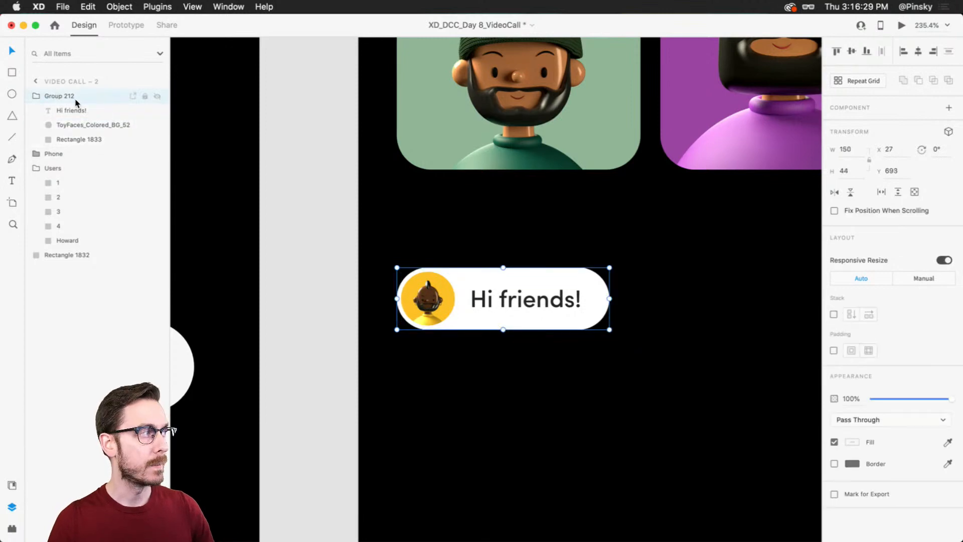
{"action": "double_click", "coordinate": [64, 97]}
{"action": "type", "text": "Chat"}
{"action": "key", "text": "Return"}
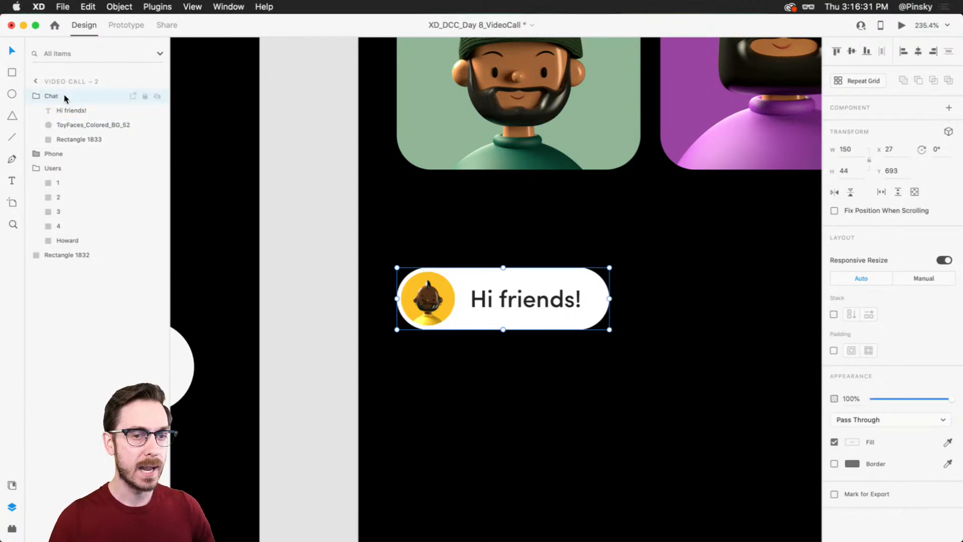
Step: Turn on a horizontal stack for the Chat group and duplicate the bubble directly below the original at about Y 739
{"action": "left_click", "coordinate": [833, 314]}
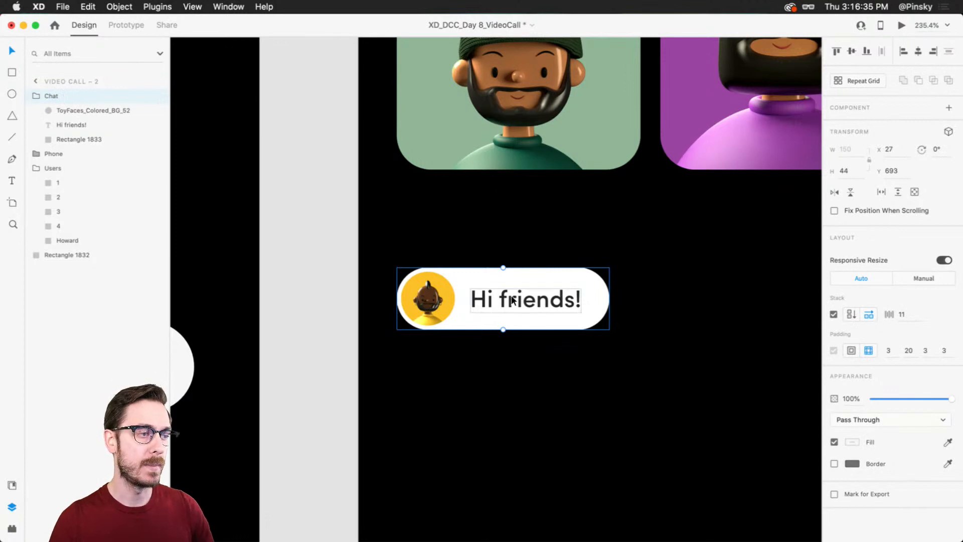
{"action": "scroll", "coordinate": [507, 299], "scroll_direction": "down", "scroll_amount": 3}
{"action": "left_click_drag", "start_coordinate": [521, 219], "coordinate": [522, 287]}
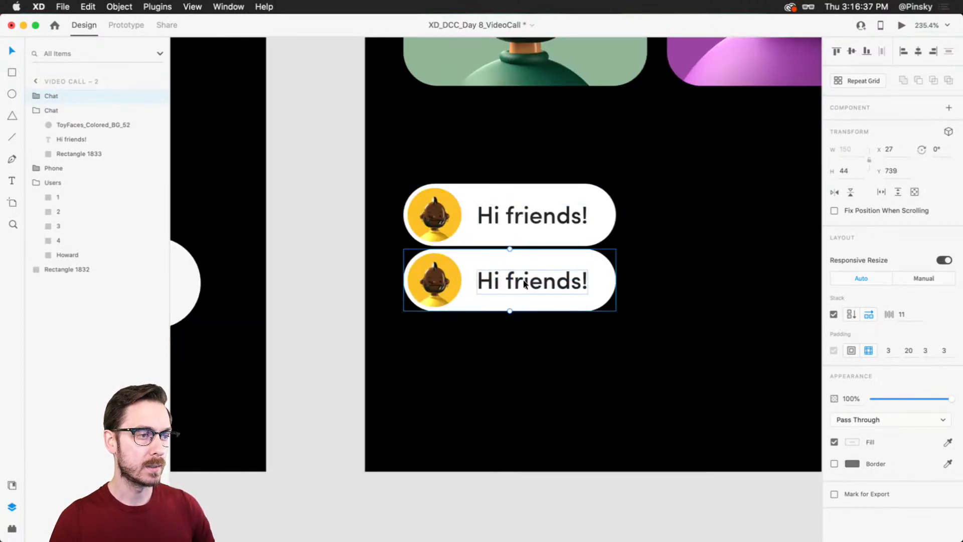
{"action": "double_click", "coordinate": [527, 280]}
{"action": "double_click", "coordinate": [534, 290]}
{"action": "type", "text": "Hope"}
{"action": "key", "text": "Escape"}
{"action": "key", "text": "super+z"}
Step: Left-align the duplicated bubble's text and change it to "Hope you're all doing well!"
{"action": "left_click", "coordinate": [838, 400]}
{"action": "double_click", "coordinate": [508, 280]}
{"action": "type", "text": "Hope y"}
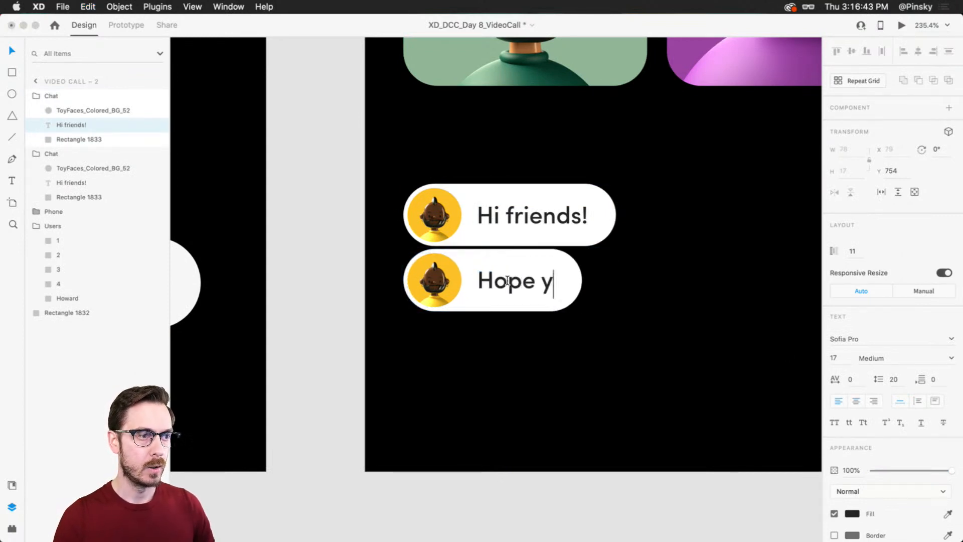
{"action": "type", "text": "ou're all going well"}
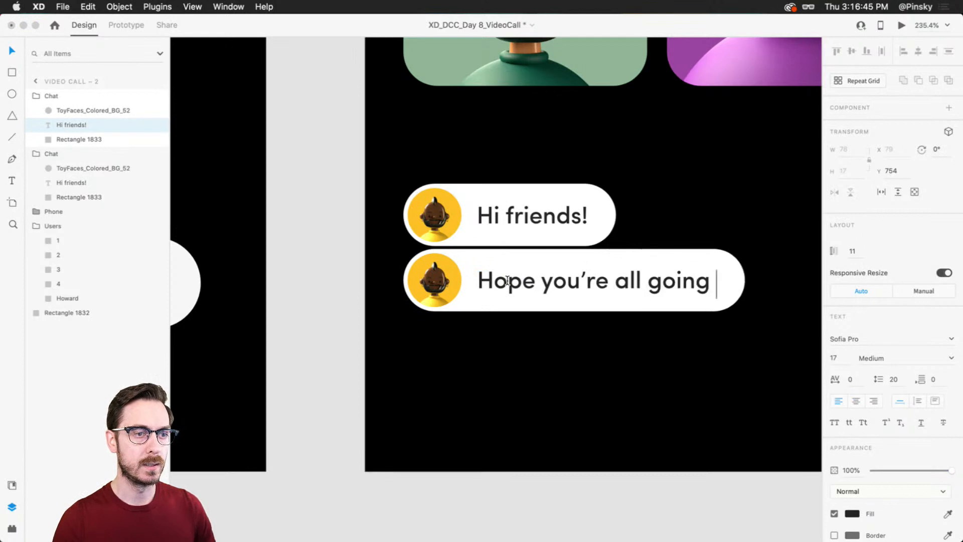
{"action": "key", "text": "BackSpace"}
{"action": "key", "text": "BackSpace"}
{"action": "key", "text": "BackSpace"}
{"action": "key", "text": "BackSpace"}
{"action": "key", "text": "BackSpace"}
{"action": "key", "text": "BackSpace"}
{"action": "key", "text": "BackSpace"}
{"action": "key", "text": "BackSpace"}
{"action": "key", "text": "BackSpace"}
{"action": "key", "text": "BackSpace"}
{"action": "type", "text": "doing well!"}
{"action": "key", "text": "Escape"}
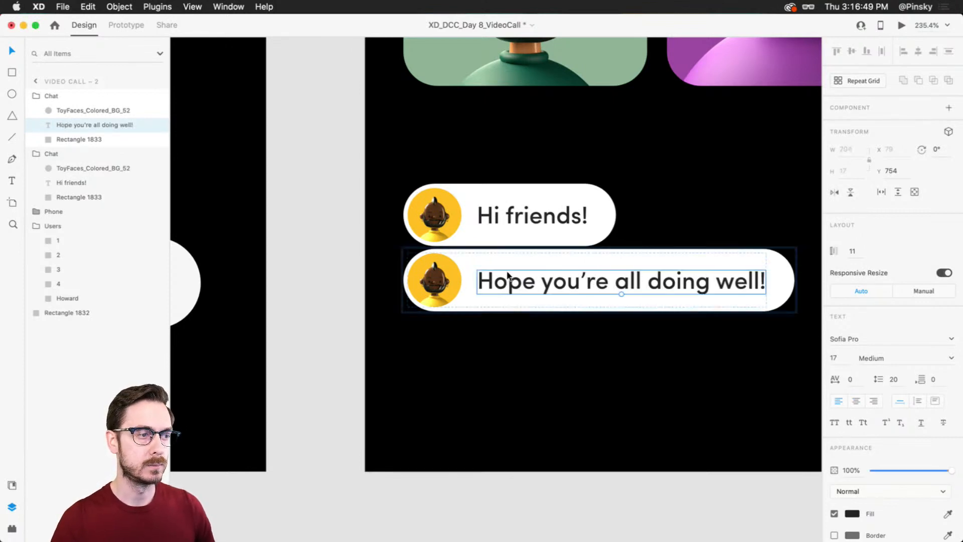
Step: Fill the lower bubble's avatar with the ToyFaces_Colored_BG_50 image and place the bubble 10 below the "Hi friends!" one
{"action": "key", "text": "super+Tab"}
{"action": "left_click_drag", "start_coordinate": [430, 242], "coordinate": [431, 270]}
{"action": "key", "text": "super+Tab"}
{"action": "left_click", "coordinate": [583, 285]}
{"action": "left_click_drag", "start_coordinate": [588, 282], "coordinate": [588, 293]}
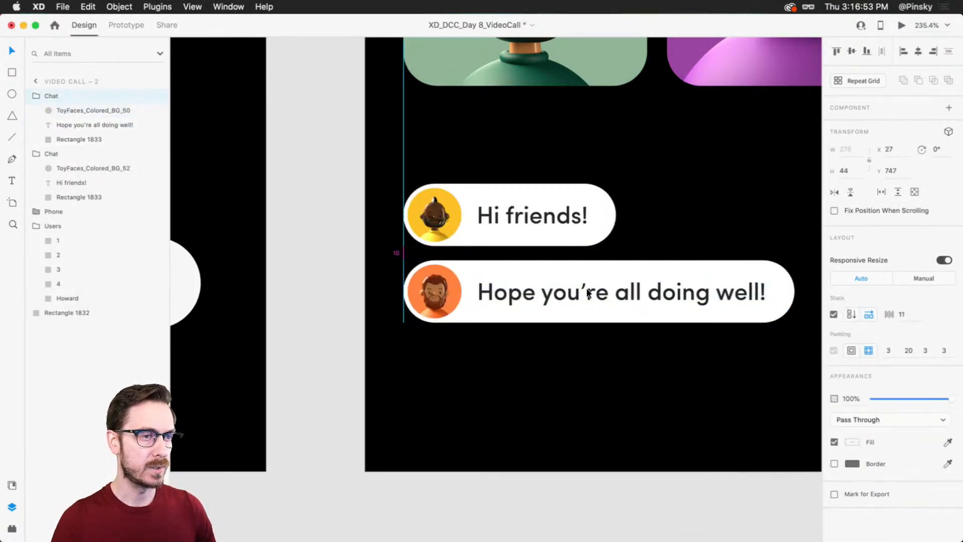
Step: Duplicate the "Hi friends!" bubble above the original and fill the copy's avatar with the ToyFaces_Colored_BG_64 image
{"action": "left_click", "coordinate": [533, 224], "text": "shift"}
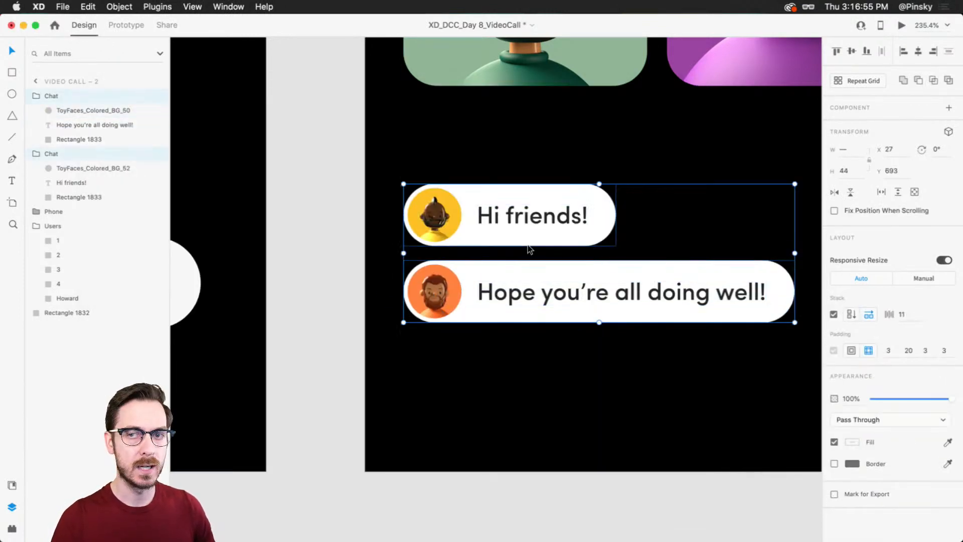
{"action": "left_click", "coordinate": [538, 219]}
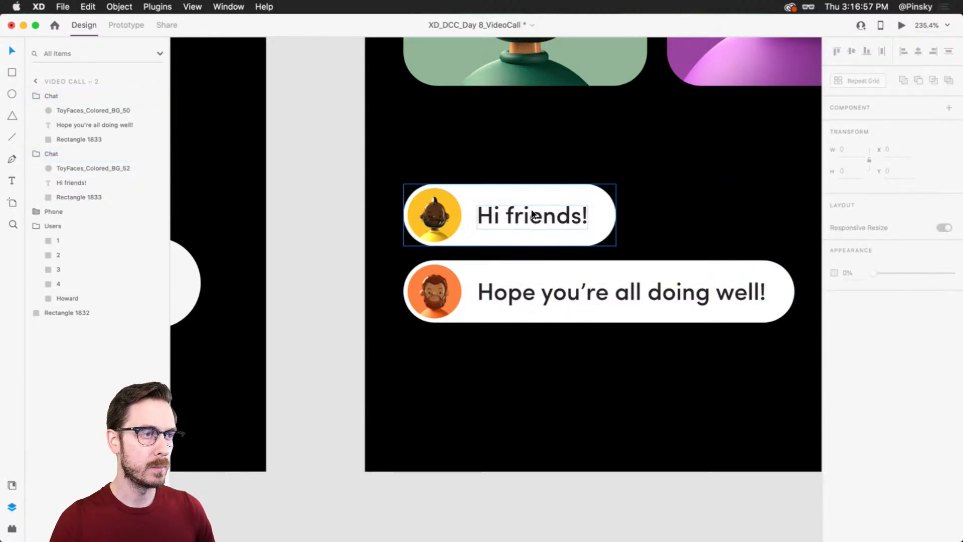
{"action": "left_click_drag", "start_coordinate": [537, 220], "coordinate": [538, 155]}
{"action": "key", "text": "super+Tab"}
{"action": "scroll", "coordinate": [654, 336], "scroll_direction": "down", "scroll_amount": 1}
{"action": "left_click", "coordinate": [560, 246]}
{"action": "key", "text": "super+Tab"}
{"action": "left_click_drag", "start_coordinate": [560, 246], "coordinate": [446, 153]}
{"action": "double_click", "coordinate": [528, 149]}
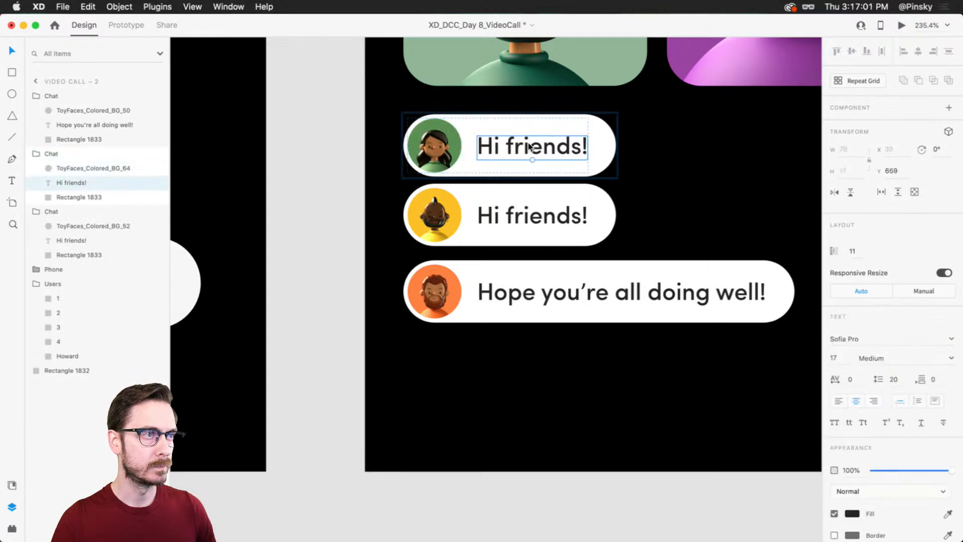
{"action": "double_click", "coordinate": [528, 149]}
{"action": "type", "text": "I"}
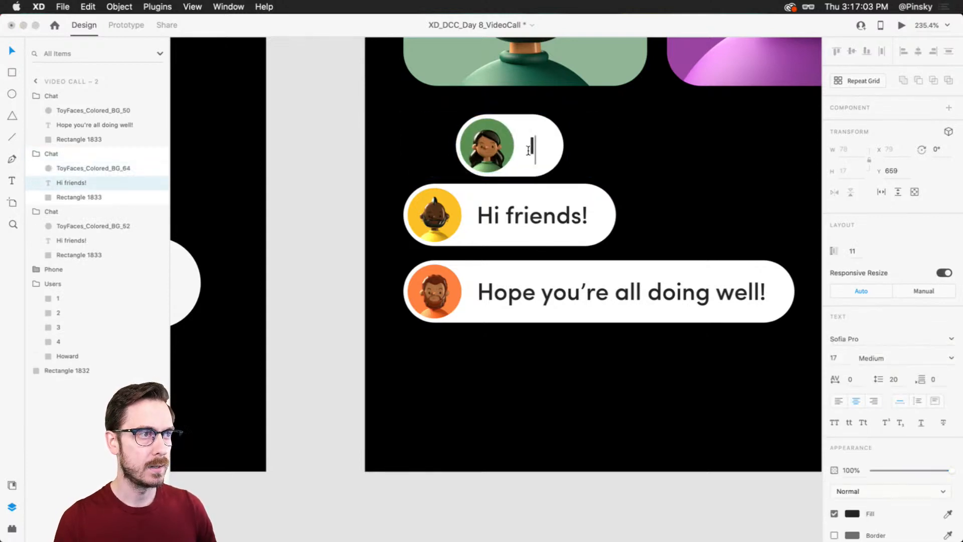
{"action": "type", "text": " have a q"}
{"action": "key", "text": "Escape"}
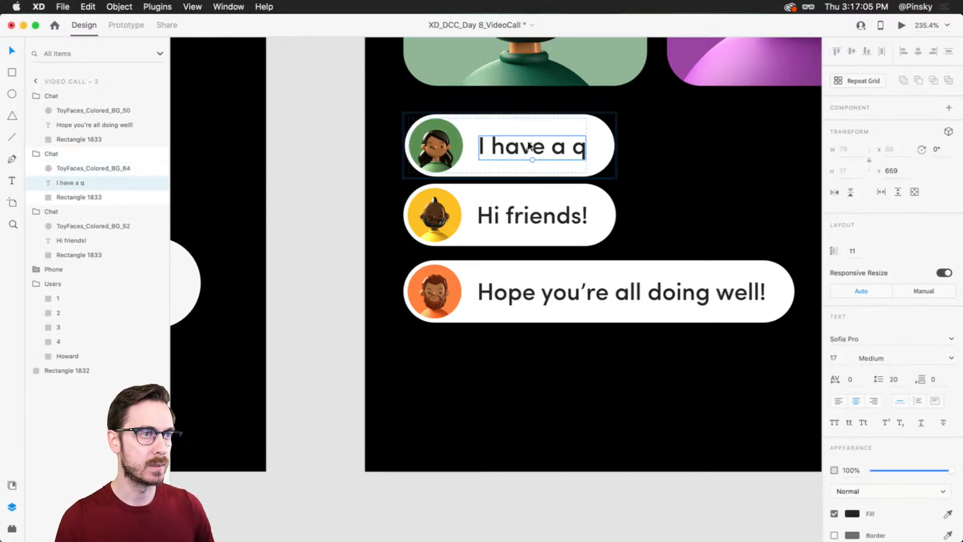
{"action": "key", "text": "super+z"}
Step: Change the uppermost bubble's text to "I have a question." with left alignment
{"action": "double_click", "coordinate": [520, 145]}
{"action": "type", "text": "I have a question."}
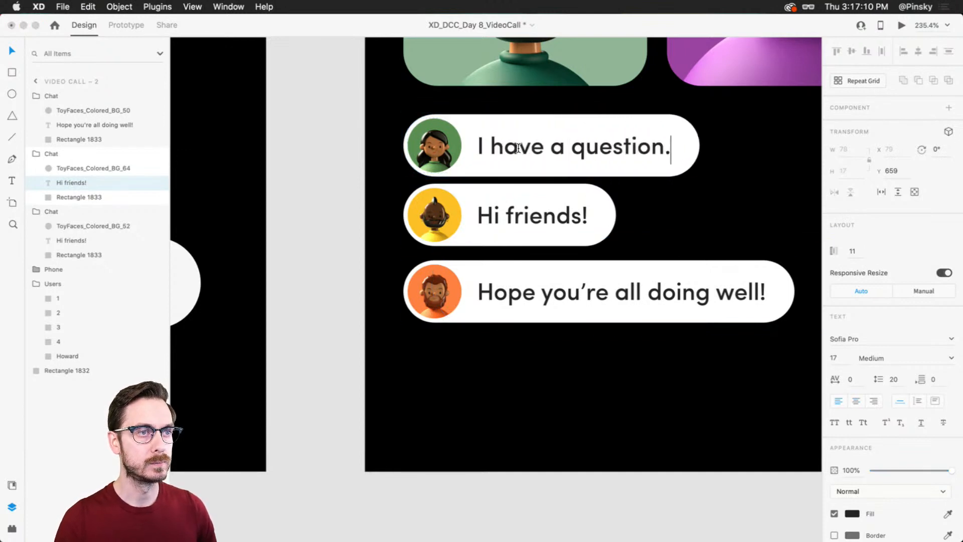
{"action": "key", "text": "Escape"}
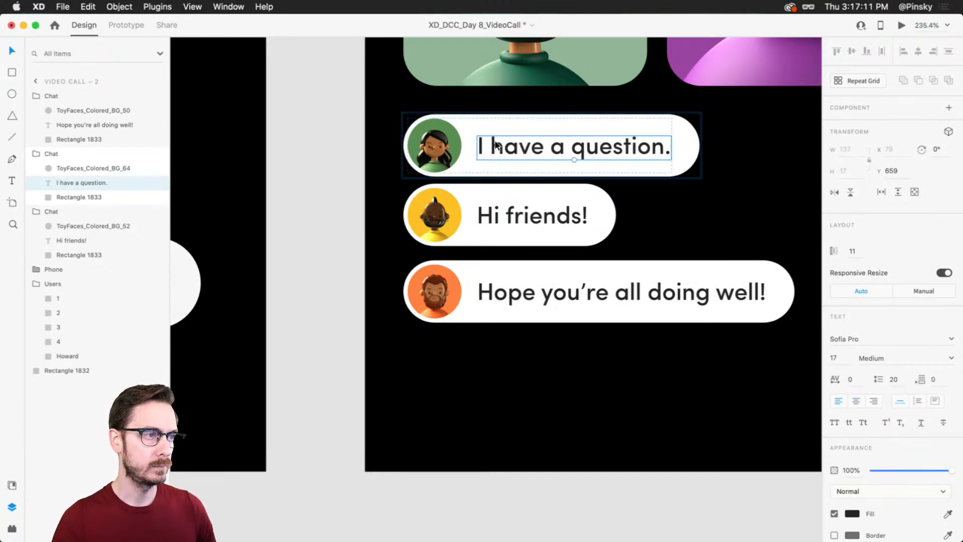
{"action": "key", "text": "Escape"}
Step: Move the "I have a question." bubble up to Y 637 and distribute the three chat bubbles evenly in the vertical direction
{"action": "left_click_drag", "start_coordinate": [497, 158], "coordinate": [513, 142]}
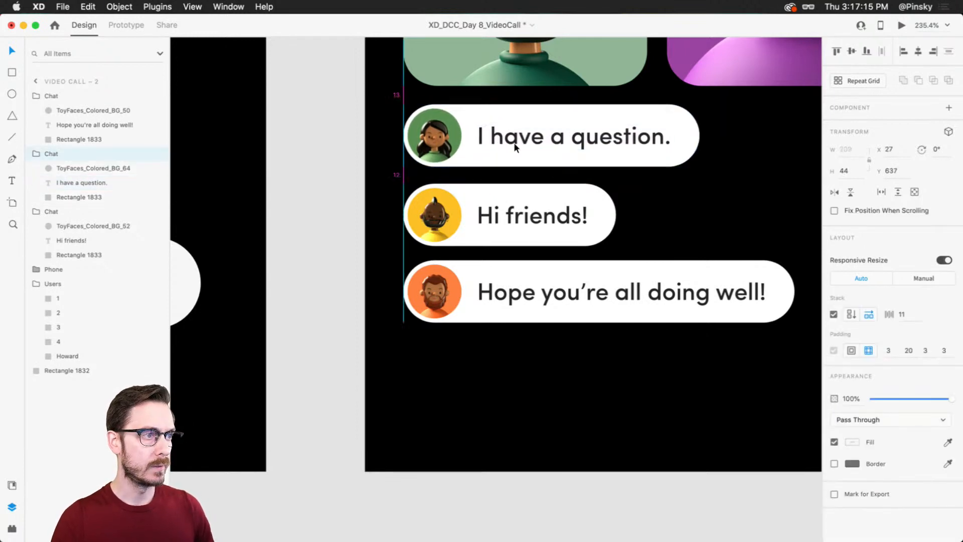
{"action": "left_click", "coordinate": [500, 227], "text": "shift"}
{"action": "left_click", "coordinate": [511, 293], "text": "shift"}
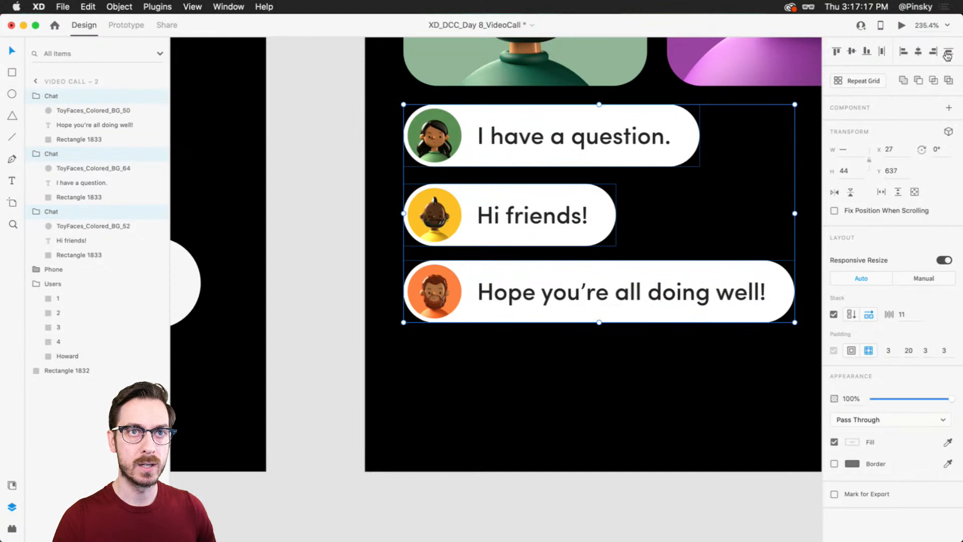
{"action": "left_click", "coordinate": [565, 340]}
Step: Reduce the opacity of the "Hi friends!" bubble and make the "I have a question." bubble fainter still
{"action": "left_click", "coordinate": [579, 144]}
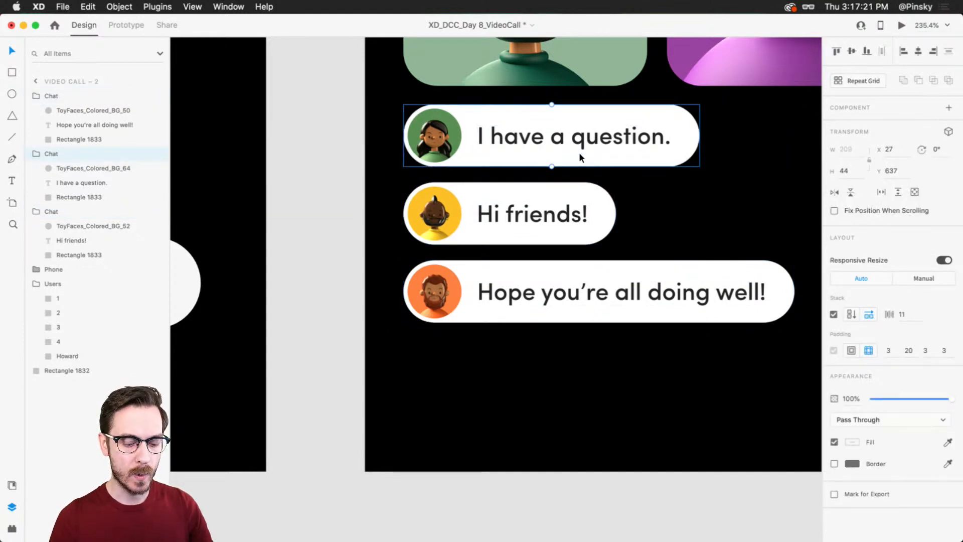
{"action": "key", "text": "5"}
{"action": "left_click", "coordinate": [525, 220]}
{"action": "key", "text": "6"}
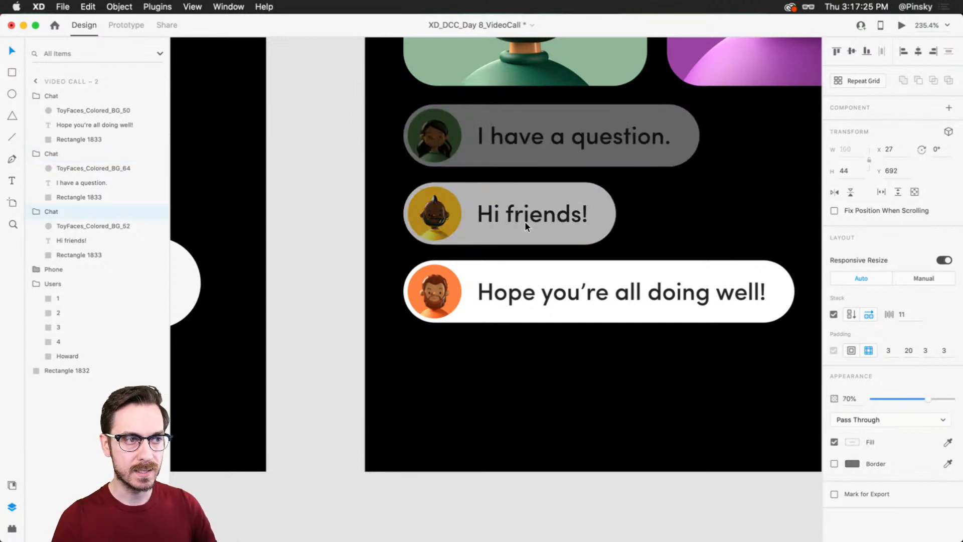
Step: Move all three chat bubbles down together so the set starts at Y 662, and check the screen in the preview
{"action": "left_click", "coordinate": [522, 143], "text": "shift"}
{"action": "left_click", "coordinate": [516, 293], "text": "shift"}
{"action": "left_click_drag", "start_coordinate": [516, 294], "coordinate": [516, 327]}
{"action": "key", "text": "super+Return"}
{"action": "left_click_drag", "start_coordinate": [354, 24], "coordinate": [517, 38]}
{"action": "key", "text": "super+w"}
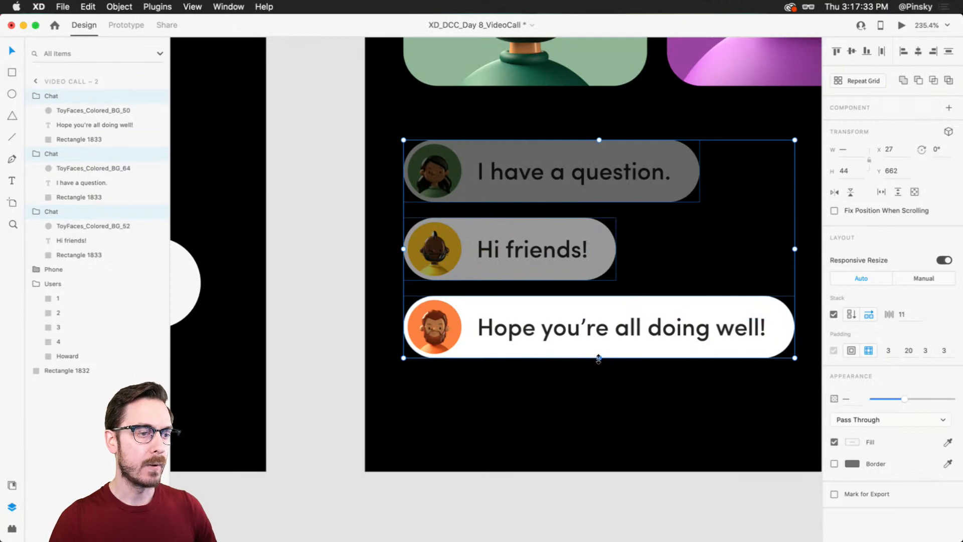
Step: Stretch the three selected chat bubbles slightly downward and fine-tune their position below the video tiles
{"action": "left_click_drag", "start_coordinate": [598, 358], "coordinate": [598, 368]}
{"action": "scroll", "coordinate": [552, 289], "scroll_direction": "down", "scroll_amount": 5}
{"action": "left_click_drag", "start_coordinate": [549, 260], "coordinate": [547, 258]}
{"action": "scroll", "coordinate": [548, 257], "scroll_direction": "down", "scroll_amount": 3}
{"action": "key", "text": "Escape"}
{"action": "left_click_drag", "start_coordinate": [544, 181], "coordinate": [610, 277]}
{"action": "scroll", "coordinate": [634, 298], "scroll_direction": "down", "scroll_amount": 1}
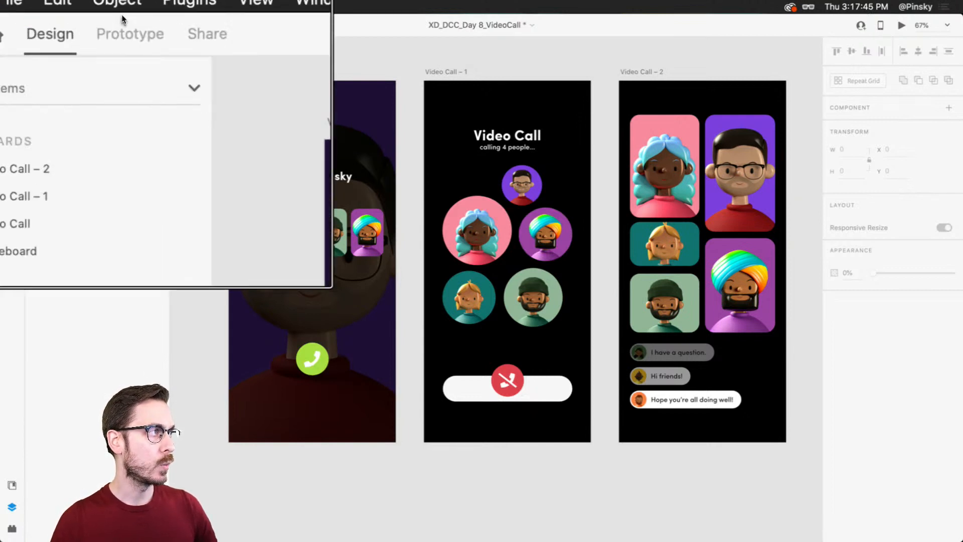
Step: In Prototype mode, link the green Phone button on the Video Call artboard to the Video Call – 1 artboard
{"action": "left_click", "coordinate": [123, 24]}
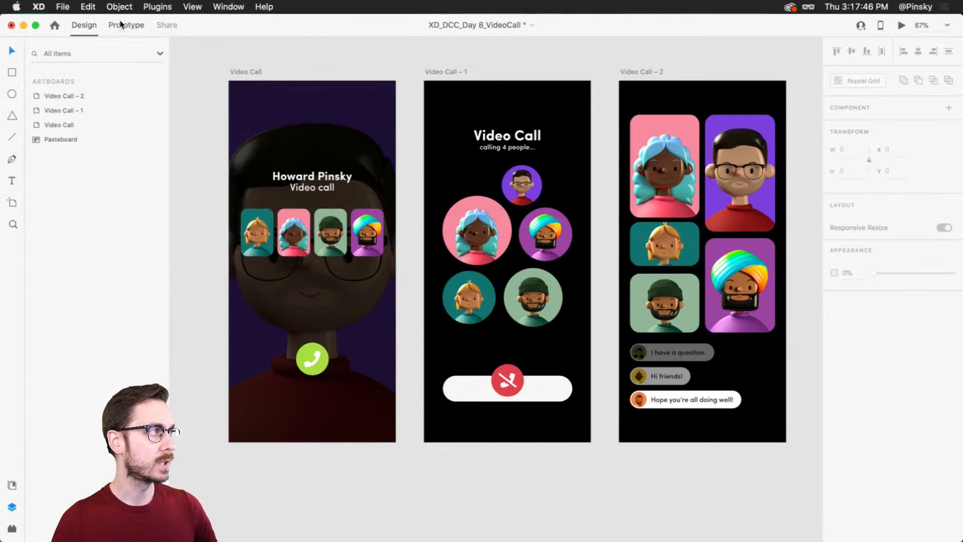
{"action": "left_click", "coordinate": [305, 356]}
{"action": "scroll", "coordinate": [303, 357], "scroll_direction": "up", "scroll_amount": 4}
{"action": "scroll", "coordinate": [303, 357], "scroll_direction": "down", "scroll_amount": 1}
{"action": "left_click_drag", "start_coordinate": [304, 359], "coordinate": [322, 389]}
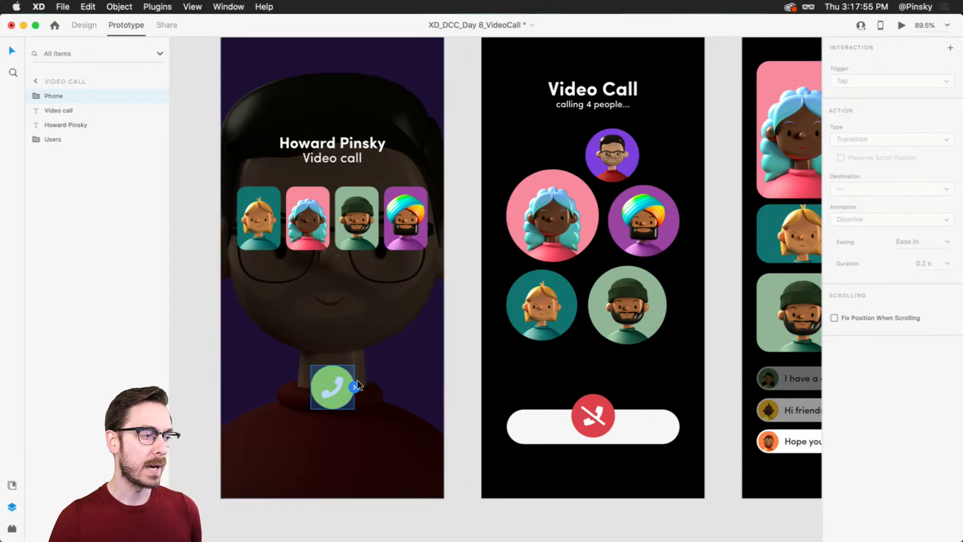
{"action": "left_click_drag", "start_coordinate": [355, 387], "coordinate": [573, 149]}
{"action": "left_click_drag", "start_coordinate": [555, 129], "coordinate": [555, 129]}
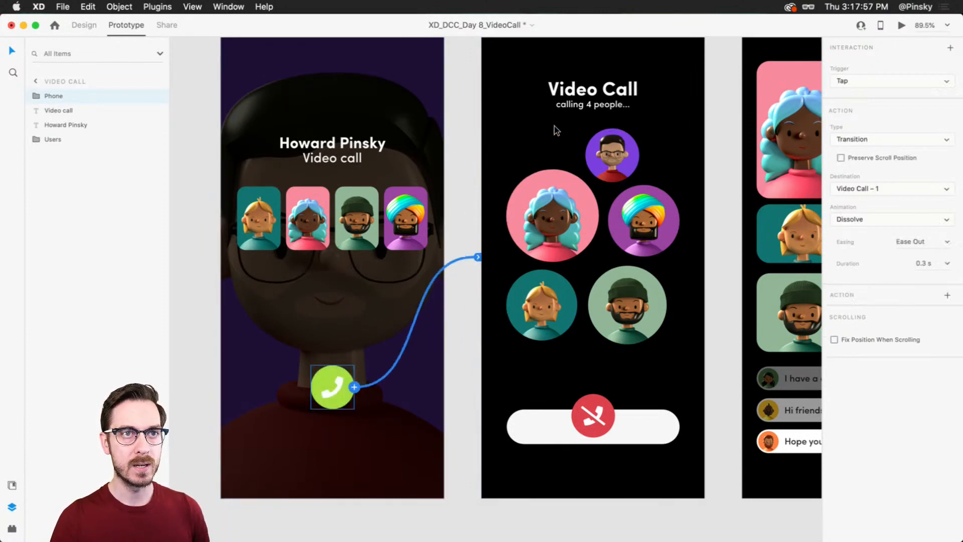
Step: Keep Tap as the Phone button's trigger and set the action type to Auto-Animate
{"action": "left_click", "coordinate": [882, 85]}
{"action": "left_click", "coordinate": [881, 78]}
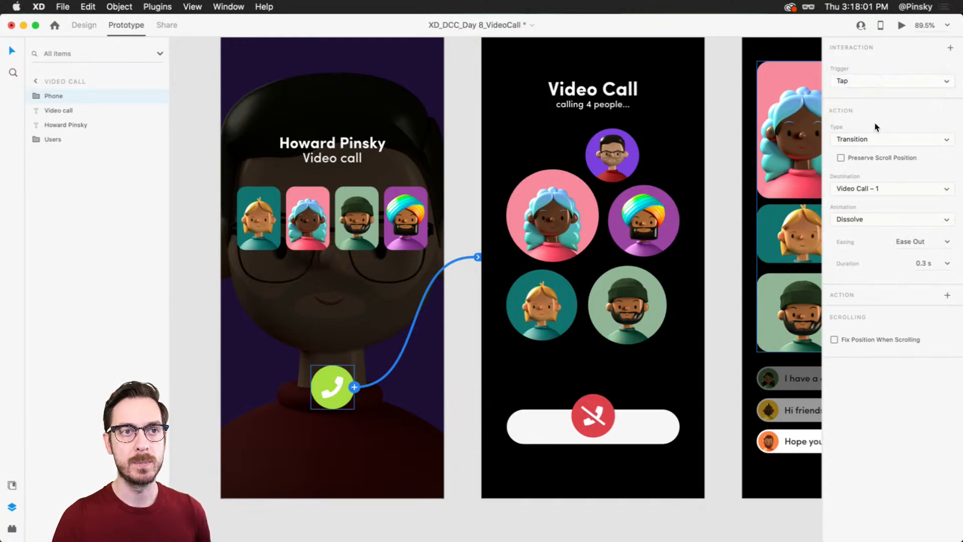
{"action": "left_click", "coordinate": [873, 139]}
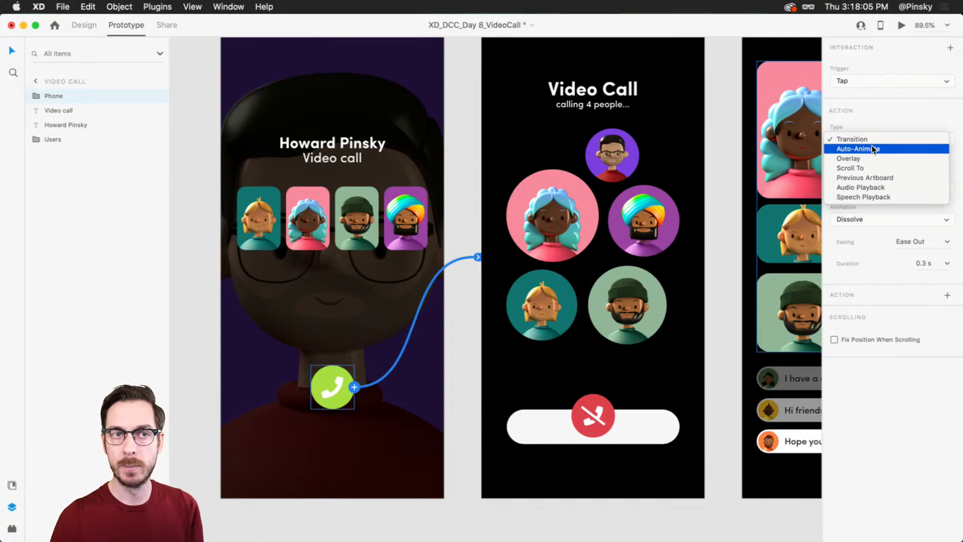
{"action": "left_click", "coordinate": [872, 148]}
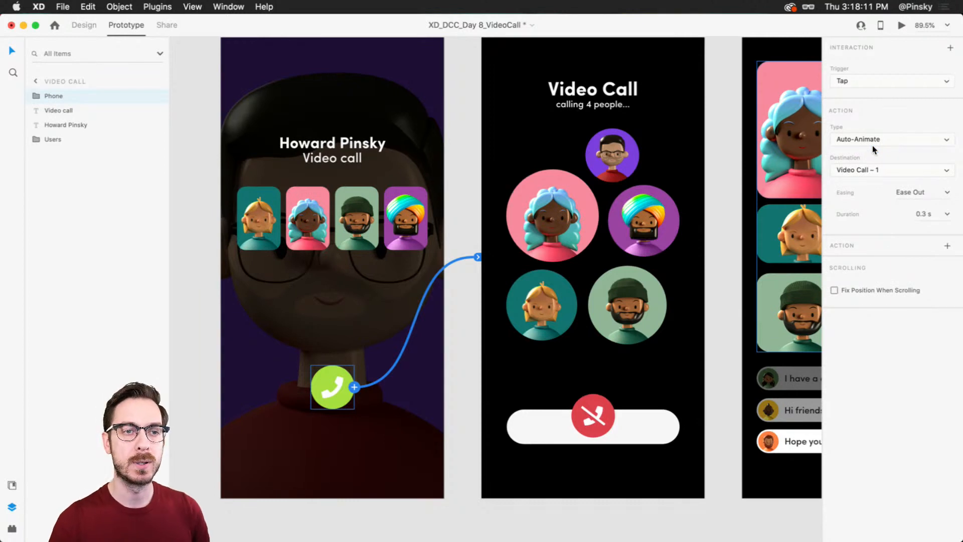
Step: Set the Phone button transition's easing to Ease In-Out and its duration to 0.6 s
{"action": "left_click", "coordinate": [947, 192]}
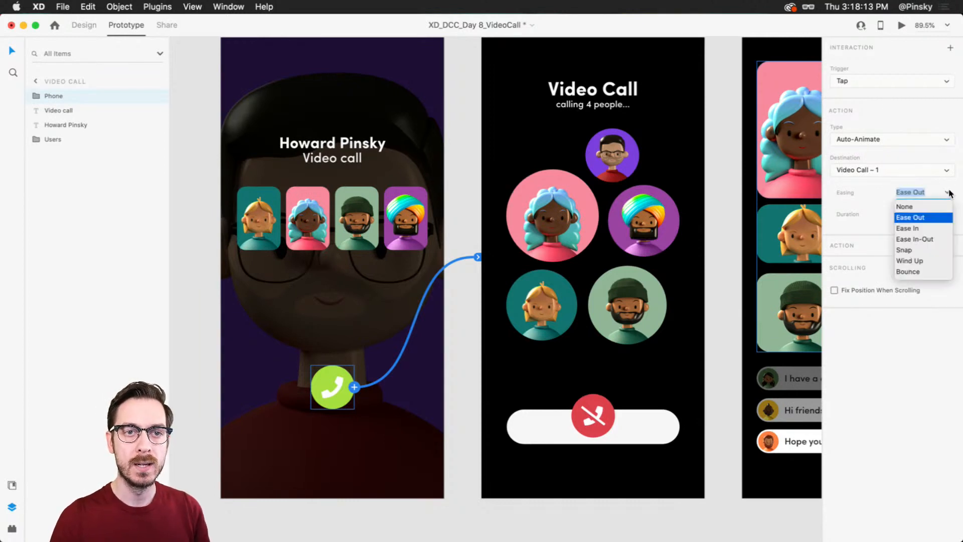
{"action": "left_click", "coordinate": [924, 240]}
{"action": "left_click", "coordinate": [946, 215]}
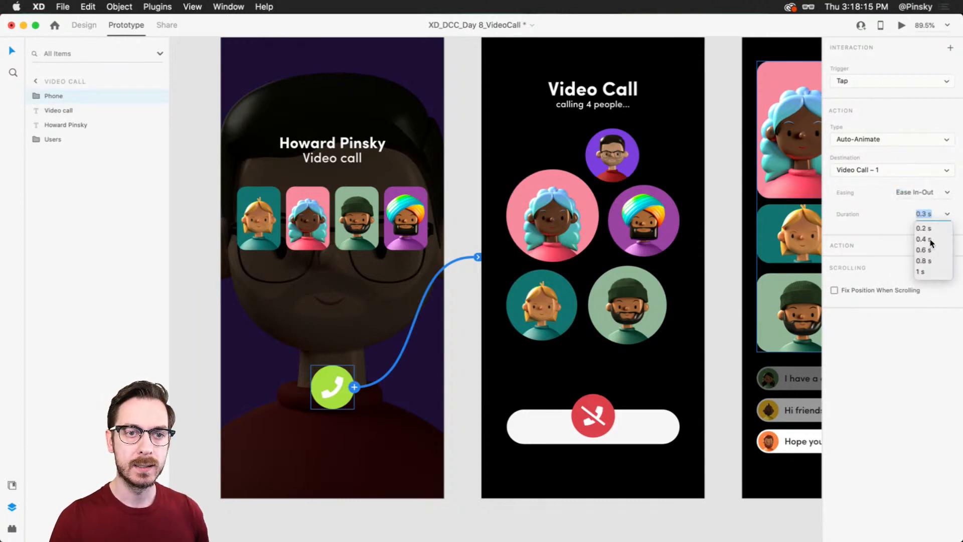
{"action": "left_click", "coordinate": [924, 249]}
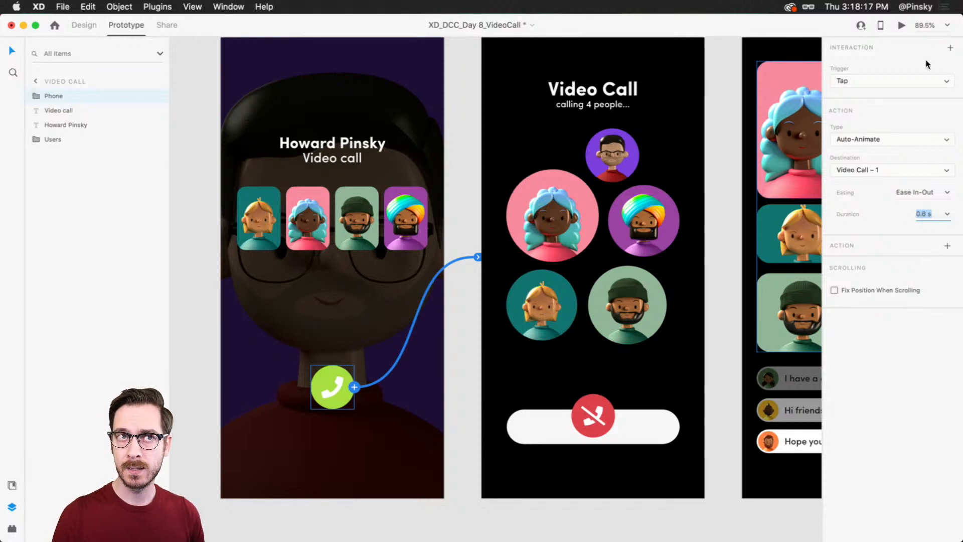
Step: Preview the prototype, trigger the green Phone button to check the transition to the calling screen, and close the preview
{"action": "left_click", "coordinate": [901, 26]}
{"action": "left_click", "coordinate": [528, 433]}
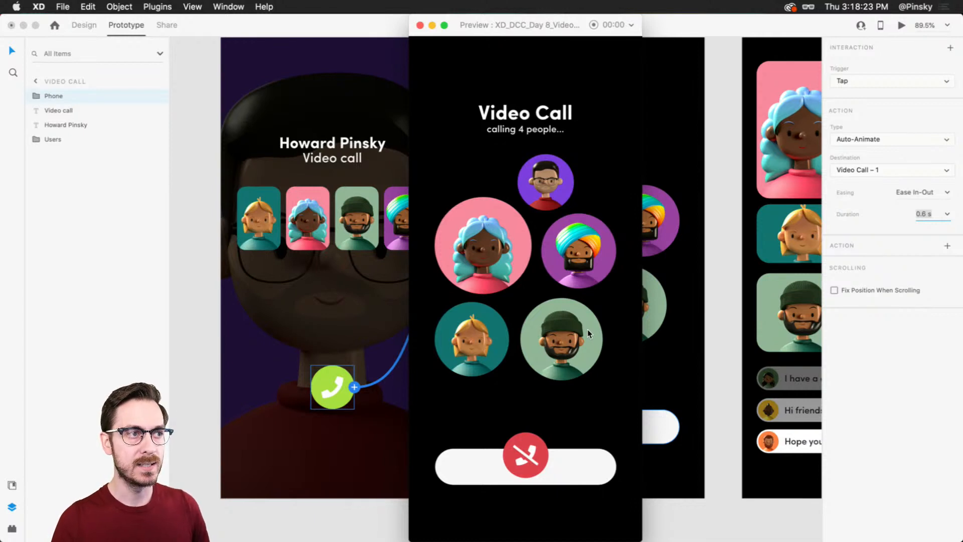
{"action": "key", "text": "super+w"}
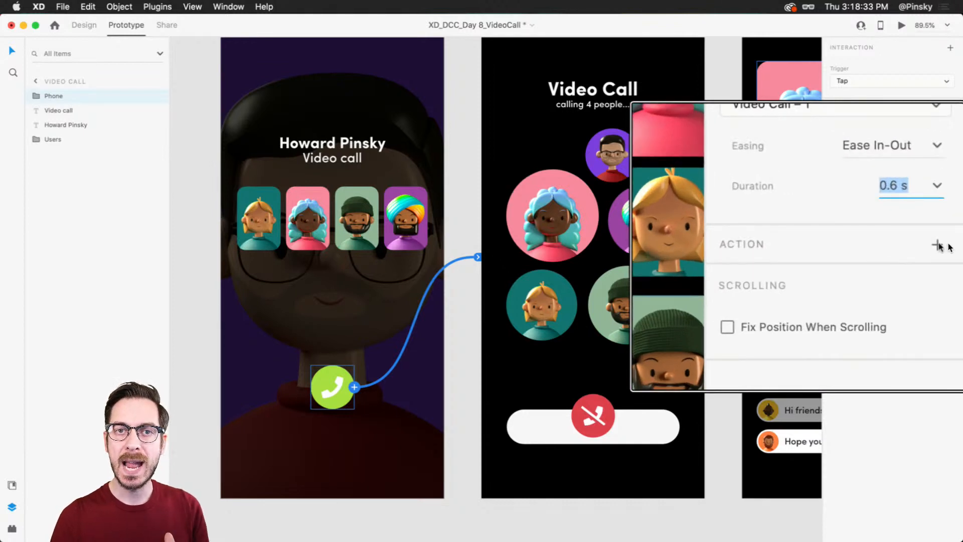
Step: Add a second action to the Phone button's tap interaction, with Audio Playback as its type
{"action": "left_click", "coordinate": [950, 247]}
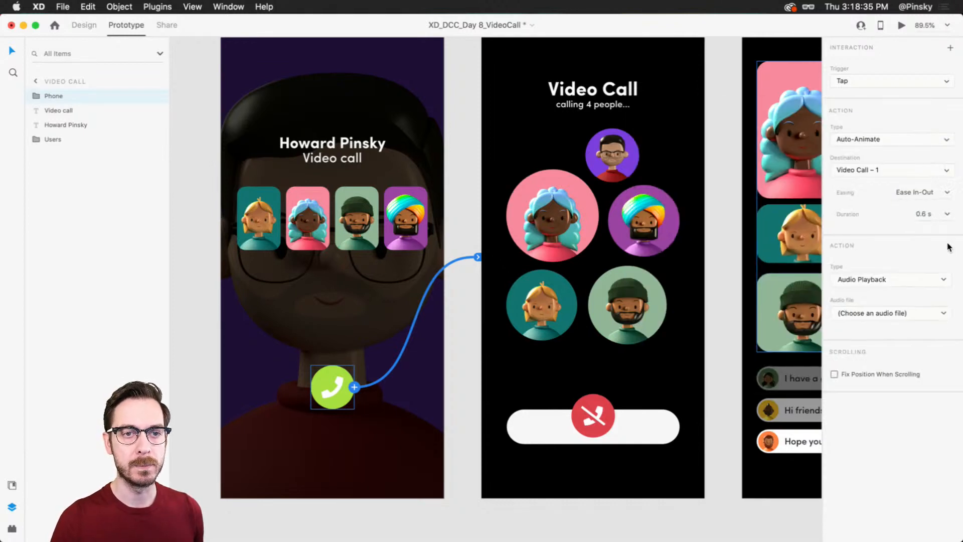
{"action": "left_click", "coordinate": [891, 280]}
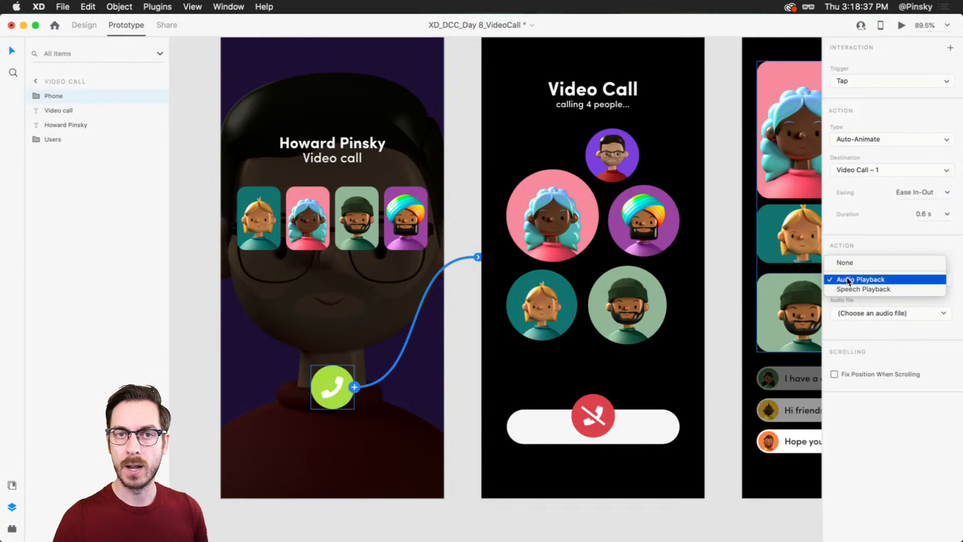
{"action": "left_click", "coordinate": [886, 279]}
Step: Import FaceTime.mp3 from the Social Feed folder inside the OneDrive Tracks folder as the Phone button's audio file
{"action": "left_click", "coordinate": [881, 313]}
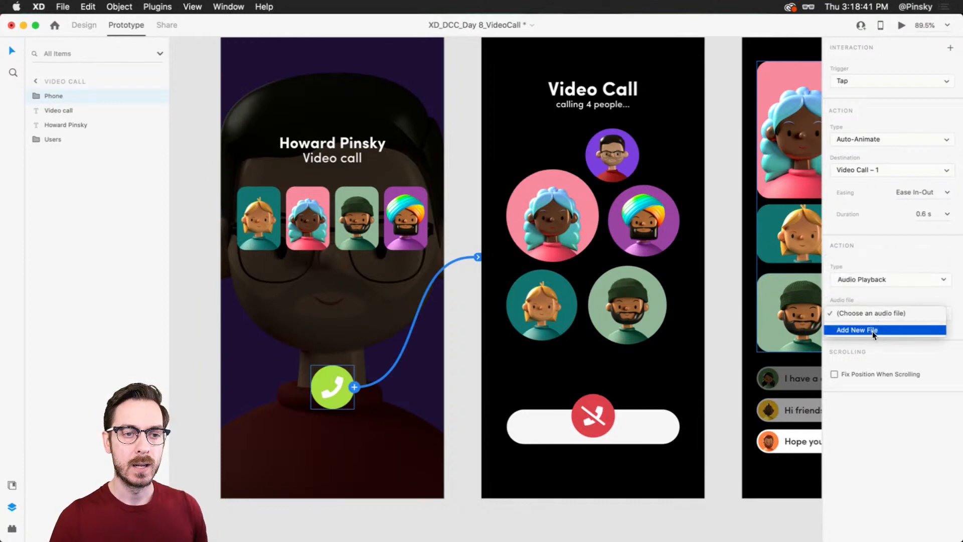
{"action": "left_click", "coordinate": [873, 331]}
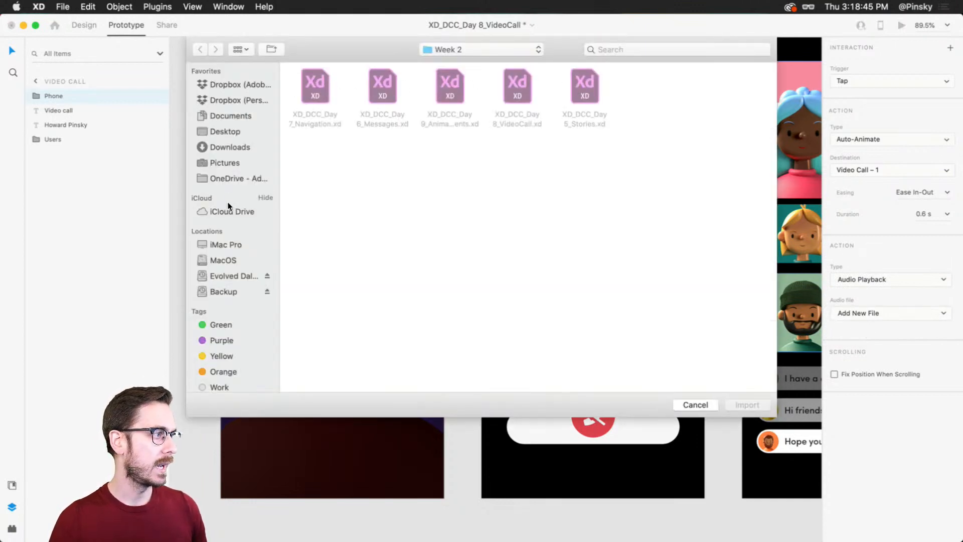
{"action": "left_click", "coordinate": [241, 179]}
{"action": "left_click", "coordinate": [389, 166]}
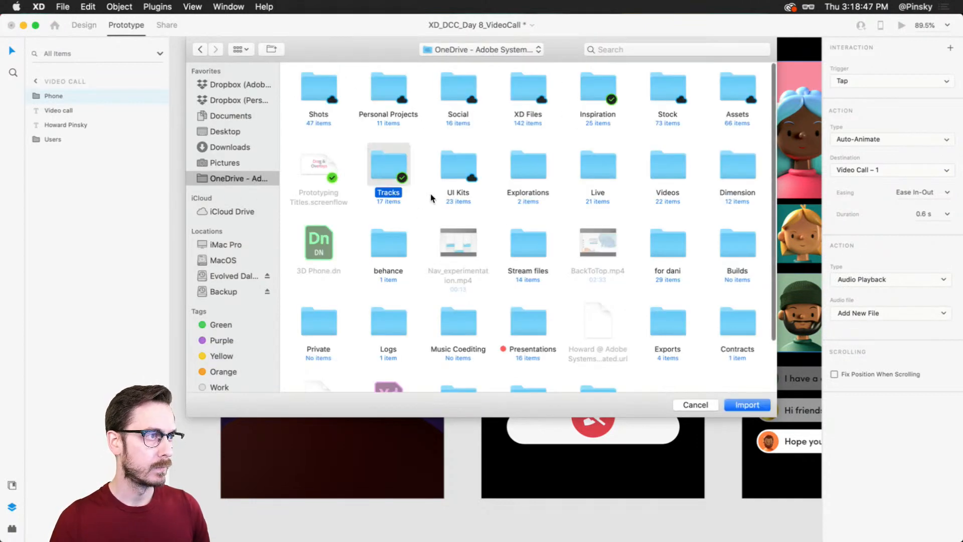
{"action": "double_click", "coordinate": [391, 170]}
{"action": "double_click", "coordinate": [316, 81]}
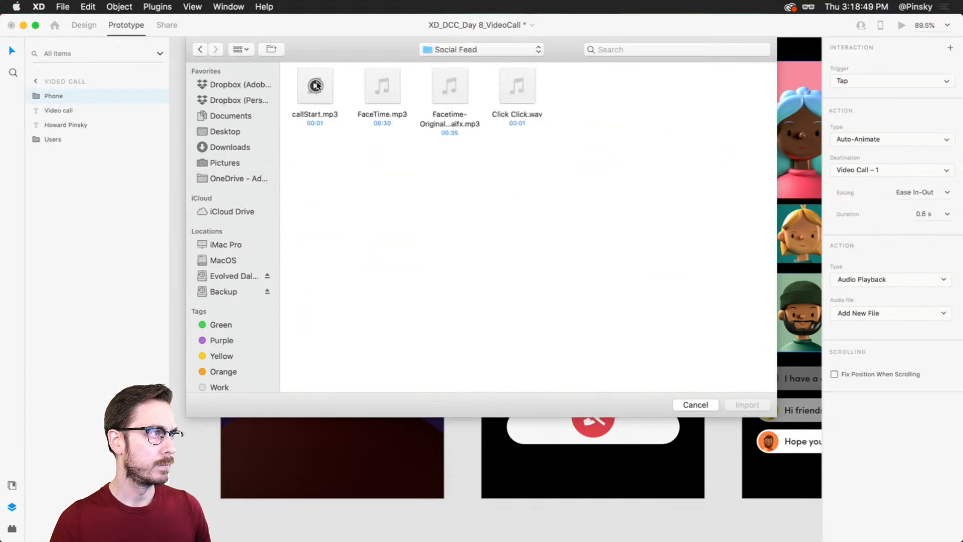
{"action": "mouse_move", "coordinate": [398, 87]}
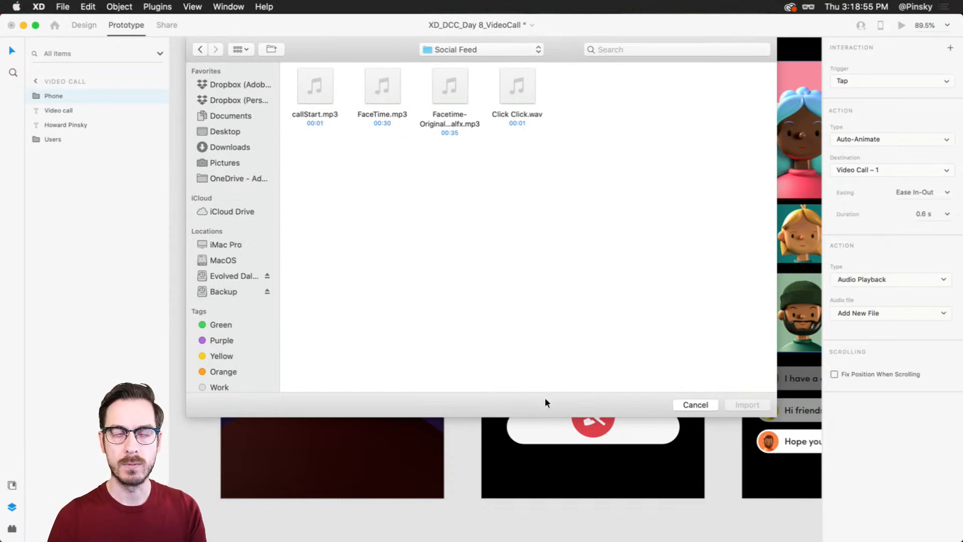
{"action": "left_click", "coordinate": [394, 82]}
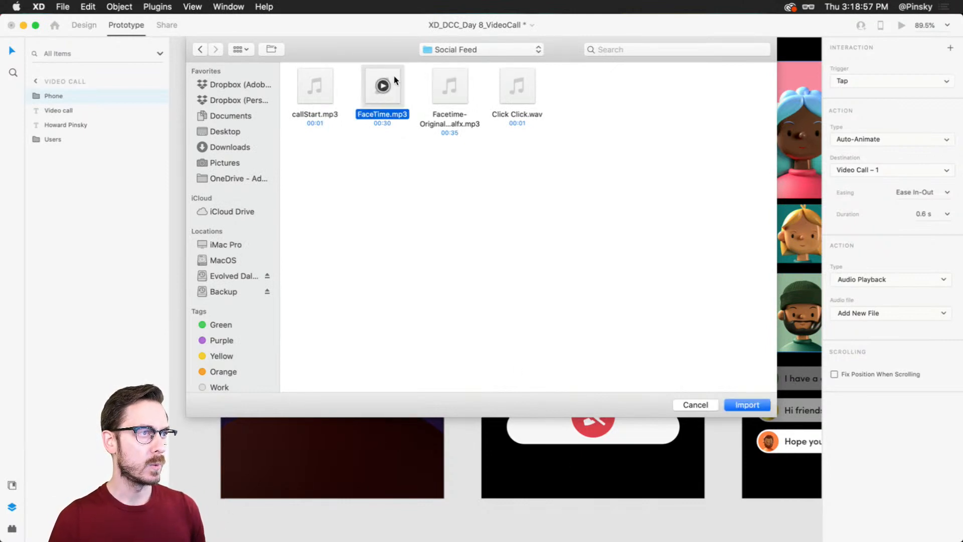
{"action": "left_click", "coordinate": [746, 405]}
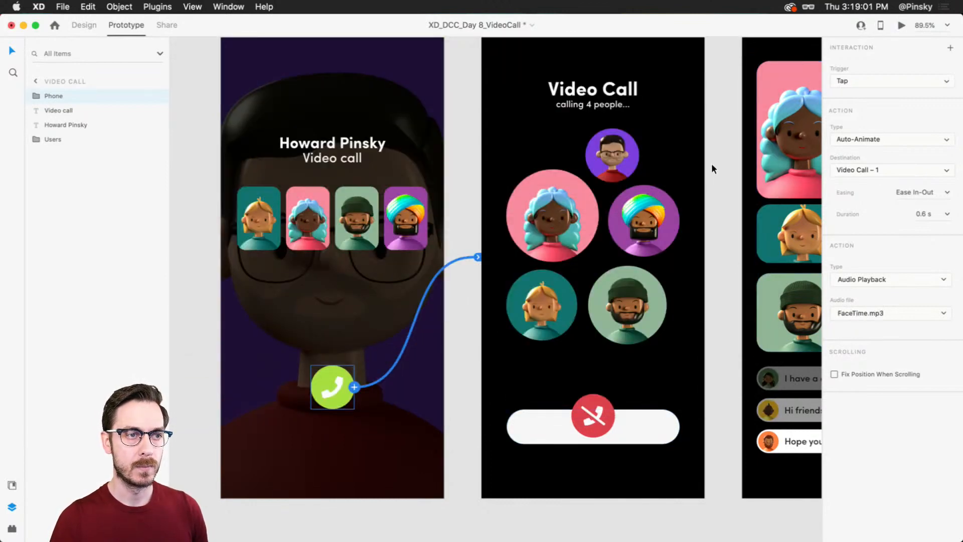
Step: Link the whole Video Call – 1 artboard to the Video Call – 2 artboard
{"action": "left_click", "coordinate": [733, 188]}
{"action": "left_click_drag", "start_coordinate": [734, 190], "coordinate": [628, 229]}
{"action": "scroll", "coordinate": [625, 223], "scroll_direction": "down", "scroll_amount": 1}
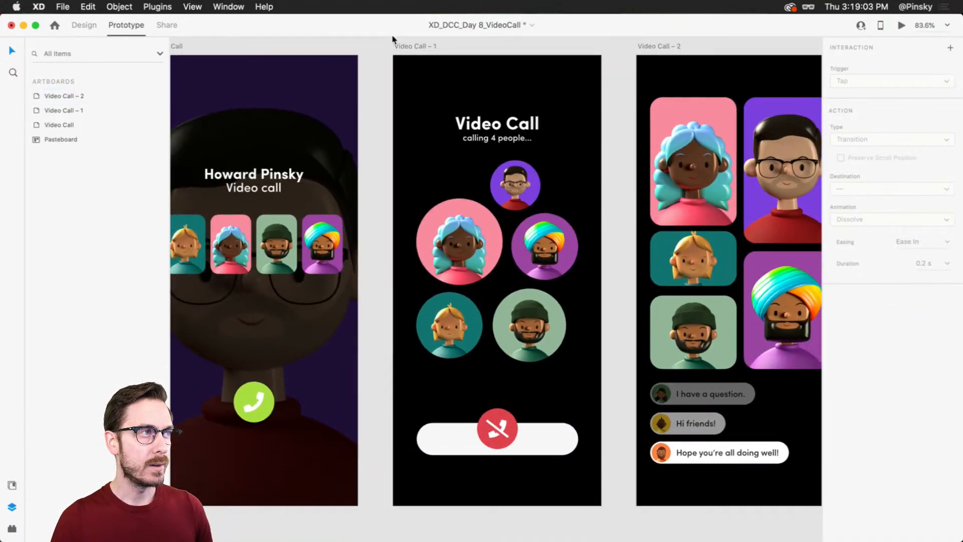
{"action": "scroll", "coordinate": [401, 37], "scroll_direction": "up", "scroll_amount": 1}
{"action": "left_click", "coordinate": [407, 53]}
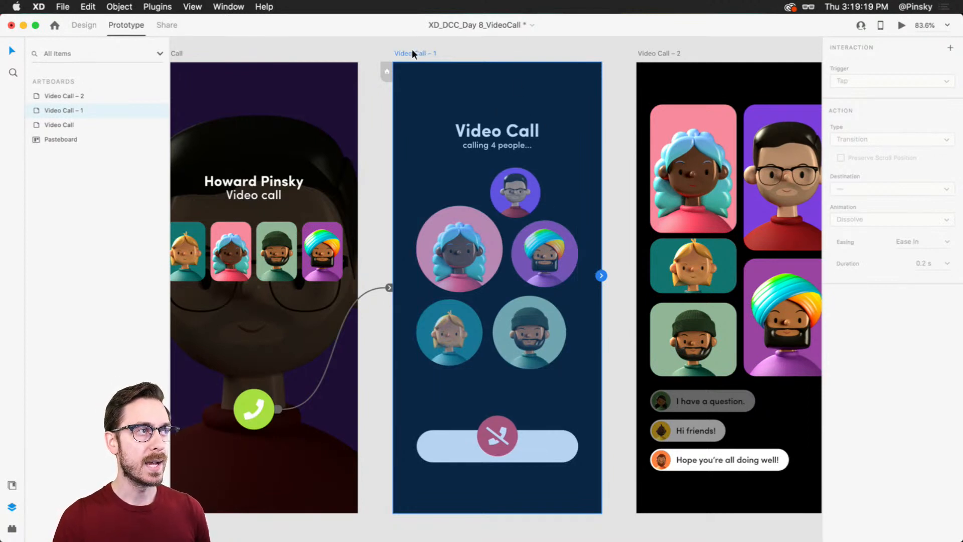
{"action": "left_click_drag", "start_coordinate": [600, 274], "coordinate": [711, 199]}
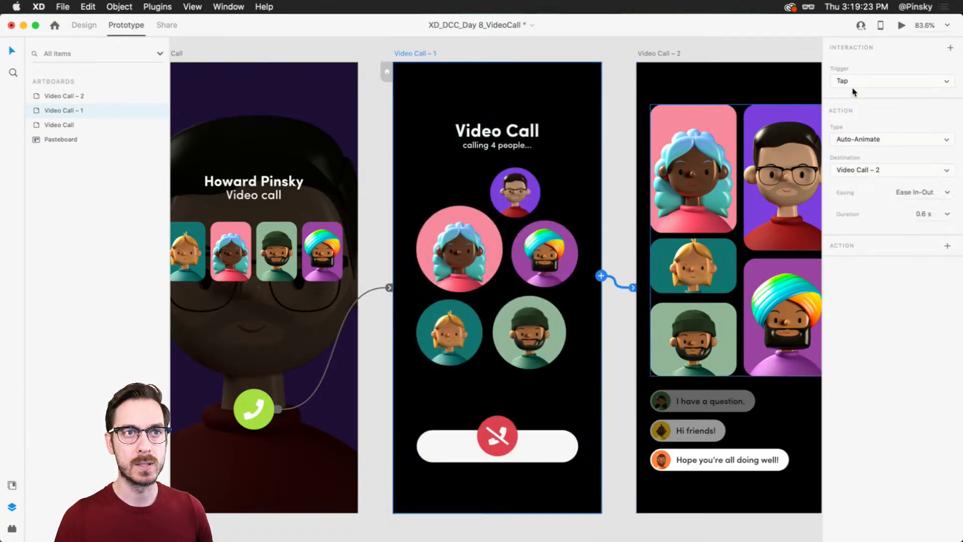
Step: Set the Video Call – 1 artboard's trigger to Time with a delay of 4 s
{"action": "left_click", "coordinate": [855, 83]}
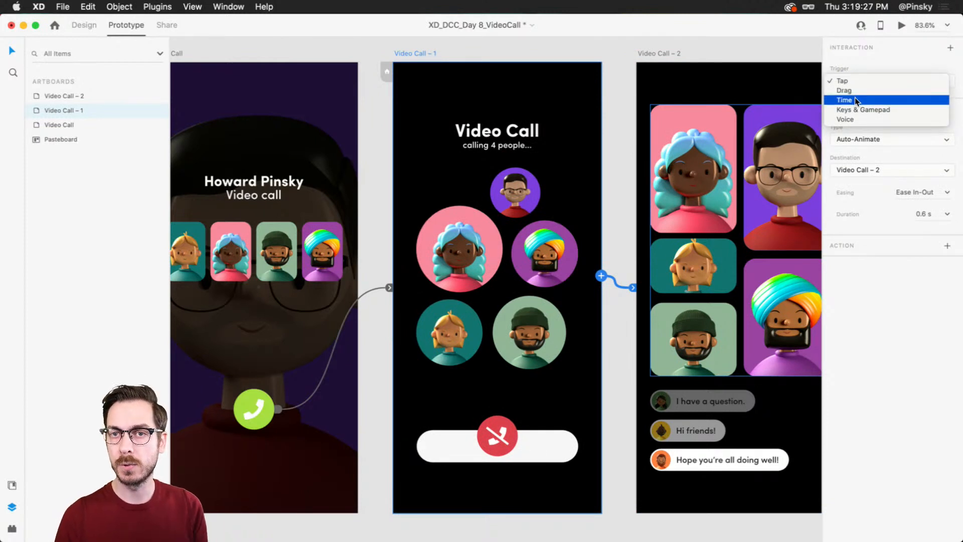
{"action": "left_click", "coordinate": [854, 99]}
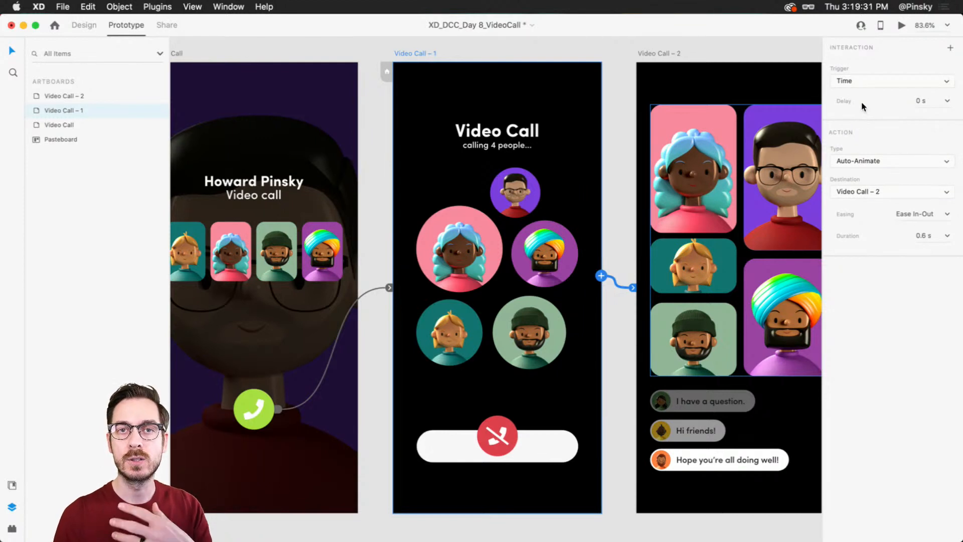
{"action": "left_click", "coordinate": [921, 101]}
{"action": "type", "text": "4"}
{"action": "key", "text": "Tab"}
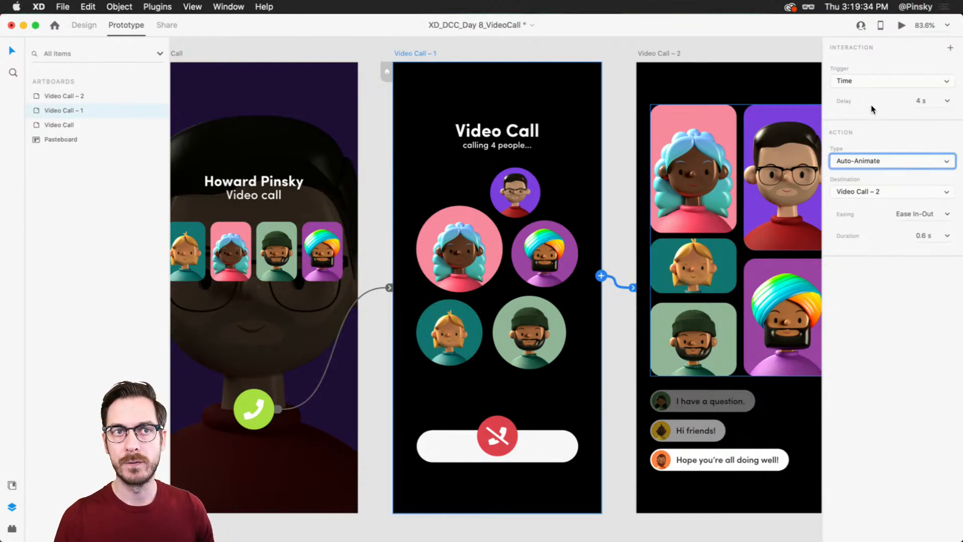
Step: Review the action type and transition settings of the timed link from Video Call – 1 to Video Call – 2
{"action": "left_click", "coordinate": [877, 161]}
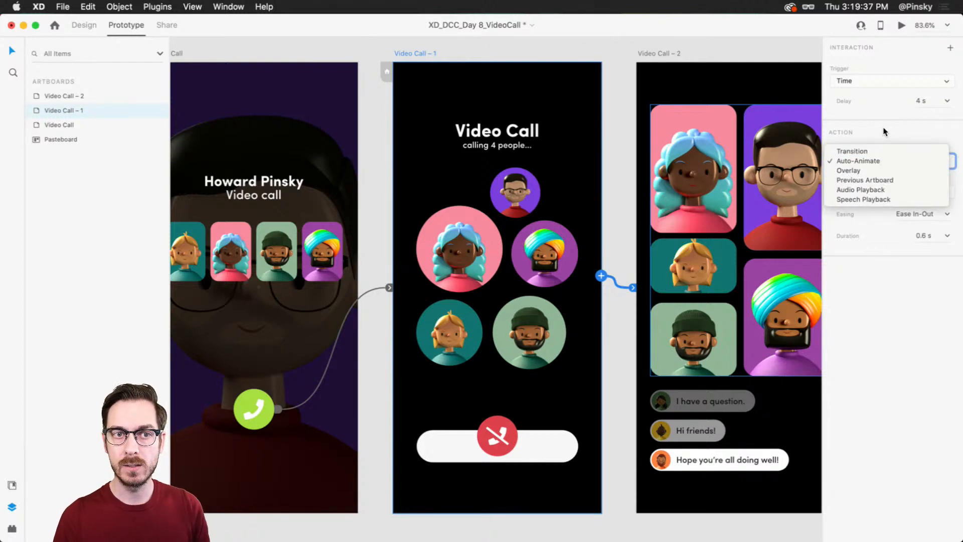
{"action": "left_click", "coordinate": [877, 161]}
{"action": "left_click", "coordinate": [870, 162]}
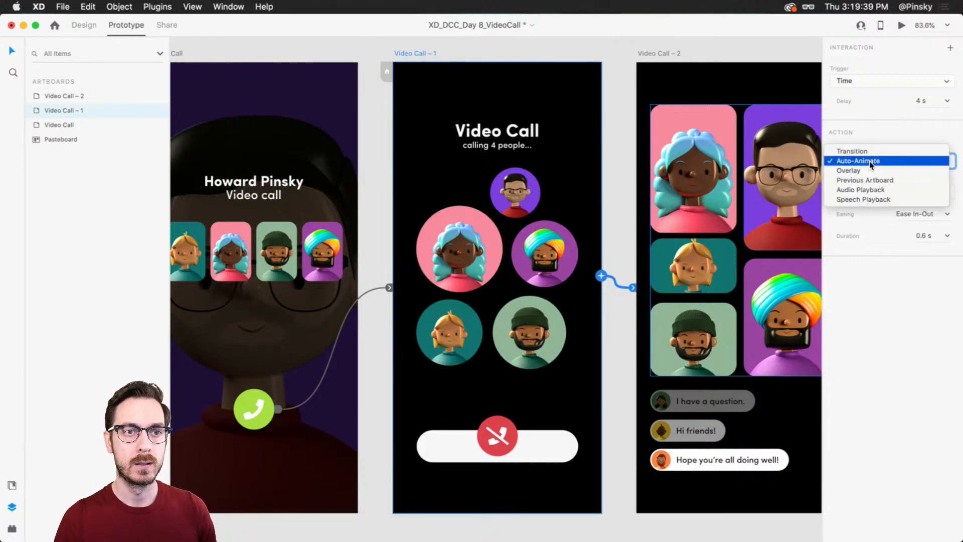
{"action": "left_click", "coordinate": [879, 129]}
{"action": "left_click", "coordinate": [616, 220]}
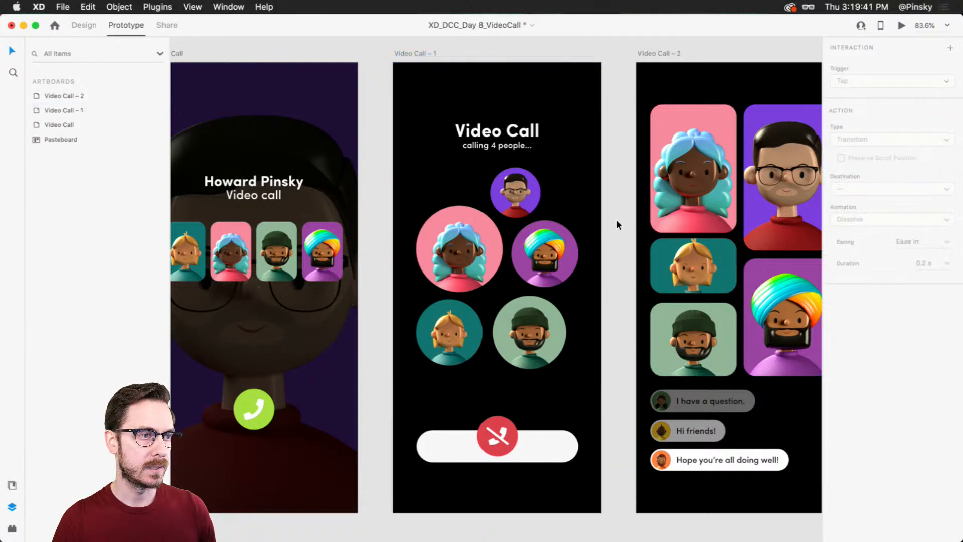
{"action": "scroll", "coordinate": [616, 219], "scroll_direction": "right", "scroll_amount": 1}
{"action": "left_click", "coordinate": [399, 51]}
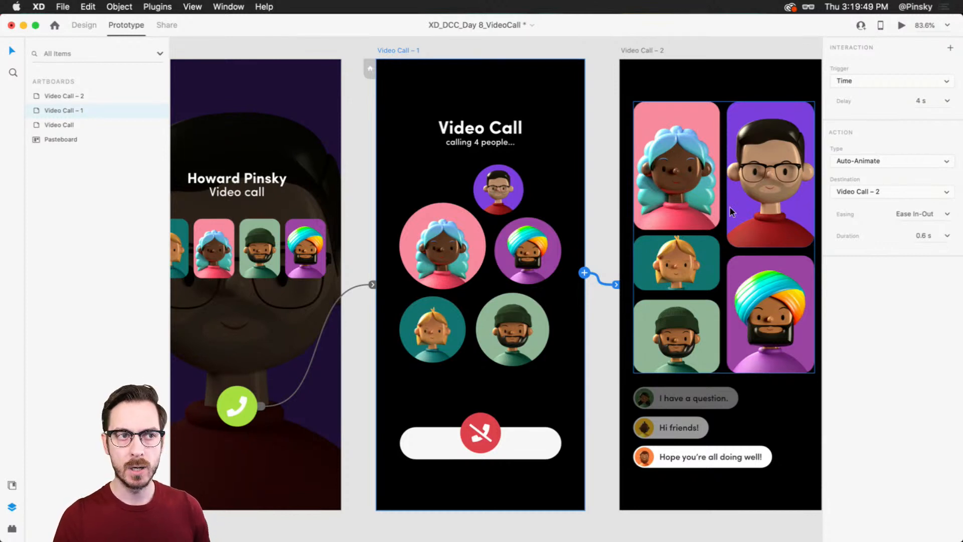
{"action": "scroll", "coordinate": [616, 182], "scroll_direction": "right", "scroll_amount": 1}
{"action": "left_click", "coordinate": [582, 153]}
Step: Start an interaction on the Video Call – 2 artboard with a Time trigger and a delay of 0 s
{"action": "scroll", "coordinate": [577, 156], "scroll_direction": "right", "scroll_amount": 2}
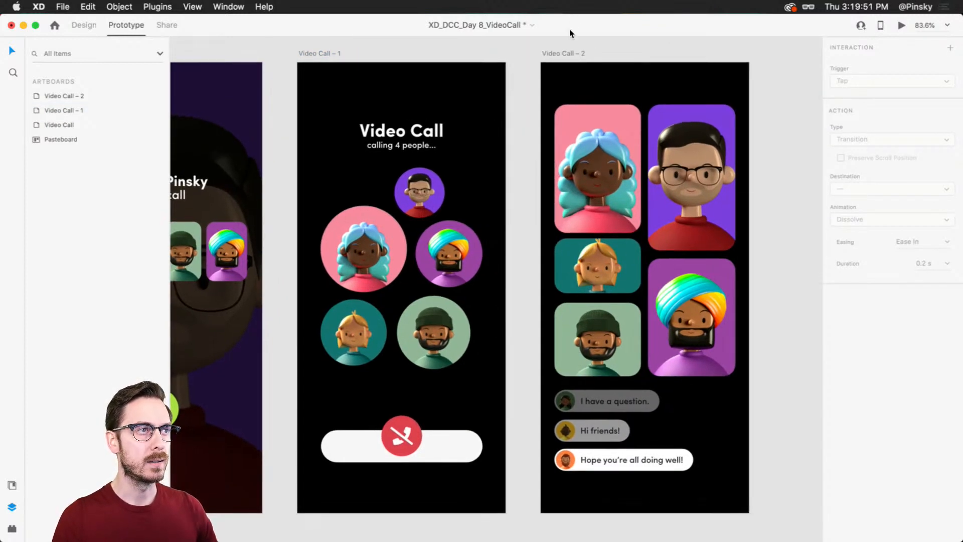
{"action": "left_click", "coordinate": [567, 52]}
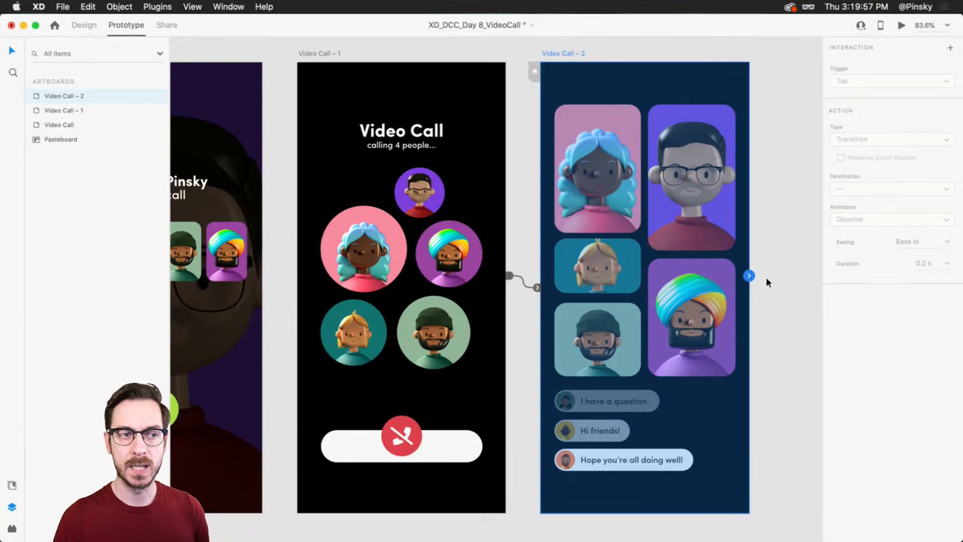
{"action": "mouse_move", "coordinate": [754, 270]}
{"action": "left_mouse_down"}
{"action": "mouse_move", "coordinate": [734, 276]}
{"action": "mouse_move", "coordinate": [726, 263]}
{"action": "mouse_move", "coordinate": [735, 281]}
{"action": "mouse_move", "coordinate": [750, 271]}
{"action": "left_mouse_up"}
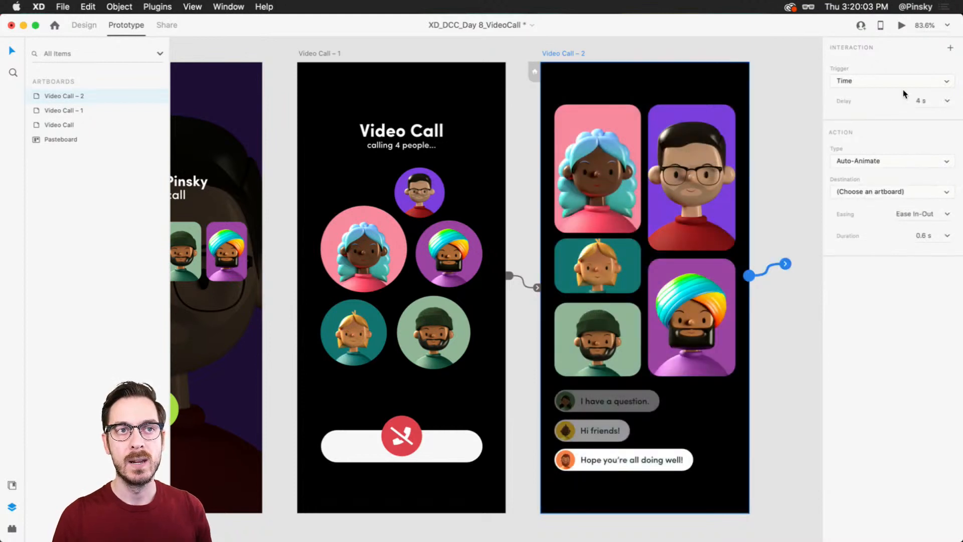
{"action": "left_click", "coordinate": [939, 105]}
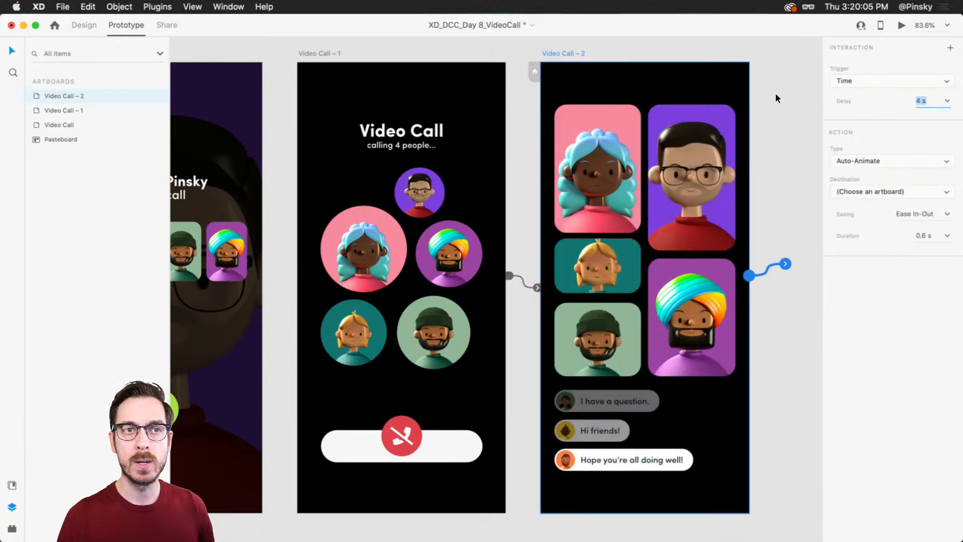
{"action": "type", "text": "00"}
{"action": "key", "text": "Return"}
Step: Make the Video Call – 2 interaction an Audio Playback action and import callStart.mp3 as its audio file
{"action": "left_click", "coordinate": [863, 162]}
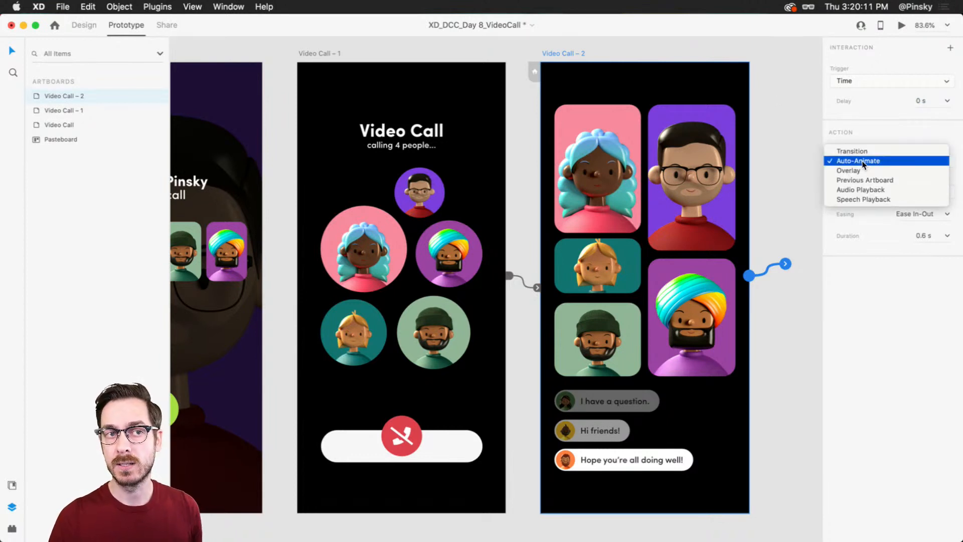
{"action": "left_click", "coordinate": [879, 190]}
{"action": "left_click", "coordinate": [905, 192]}
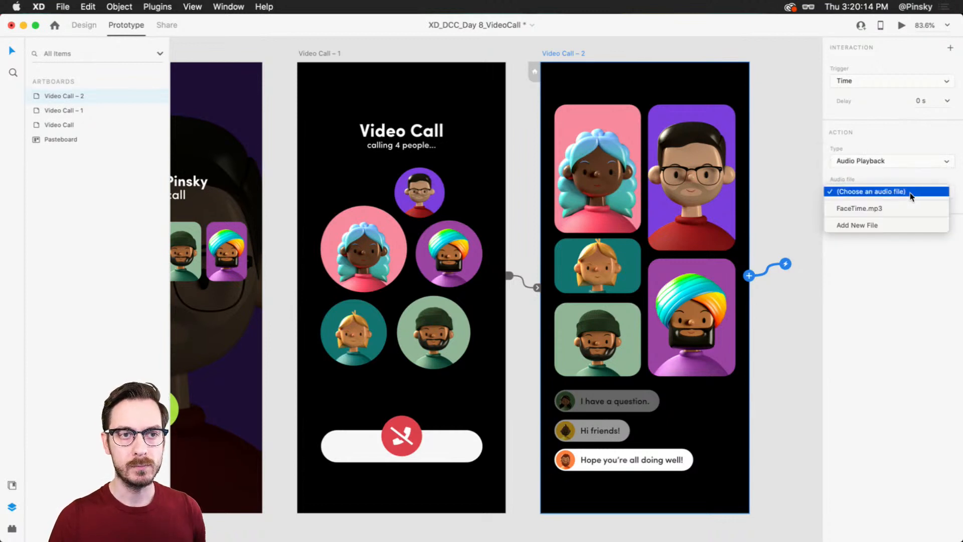
{"action": "left_click", "coordinate": [897, 224]}
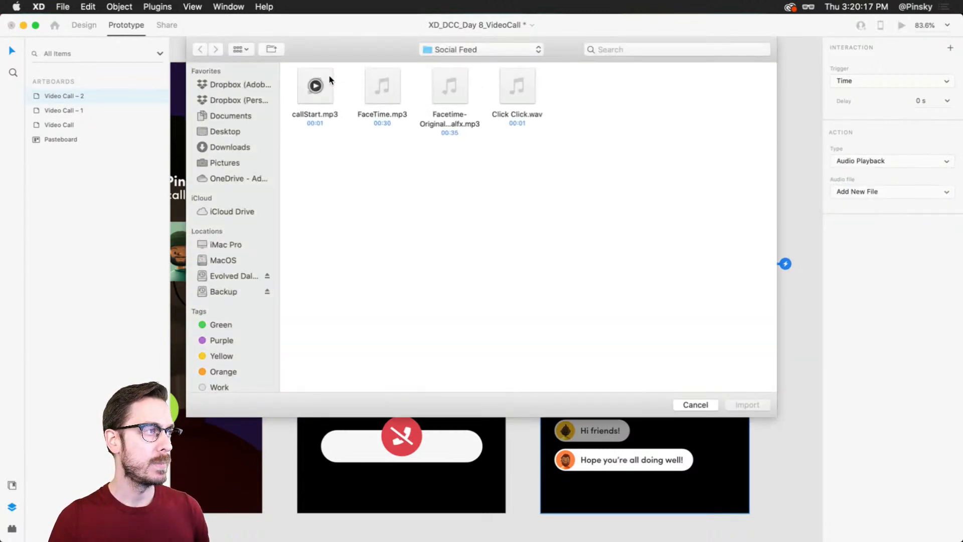
{"action": "left_click", "coordinate": [330, 81]}
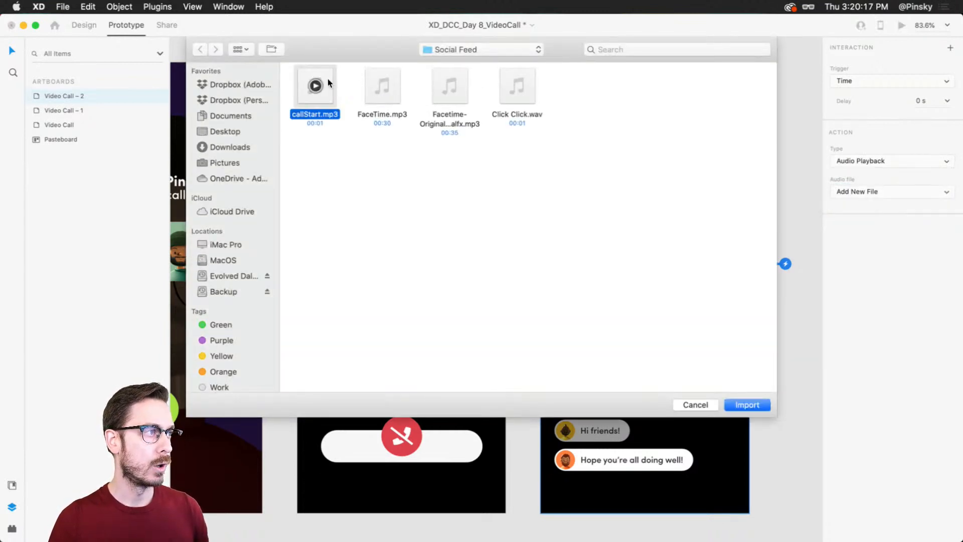
{"action": "left_click", "coordinate": [761, 405]}
{"action": "left_click", "coordinate": [798, 375]}
Step: Review the interactions on all three artboards in sequence, and reselect the first Video Call artboard
{"action": "left_click_drag", "start_coordinate": [524, 292], "coordinate": [625, 296]}
{"action": "scroll", "coordinate": [580, 288], "scroll_direction": "down", "scroll_amount": 2}
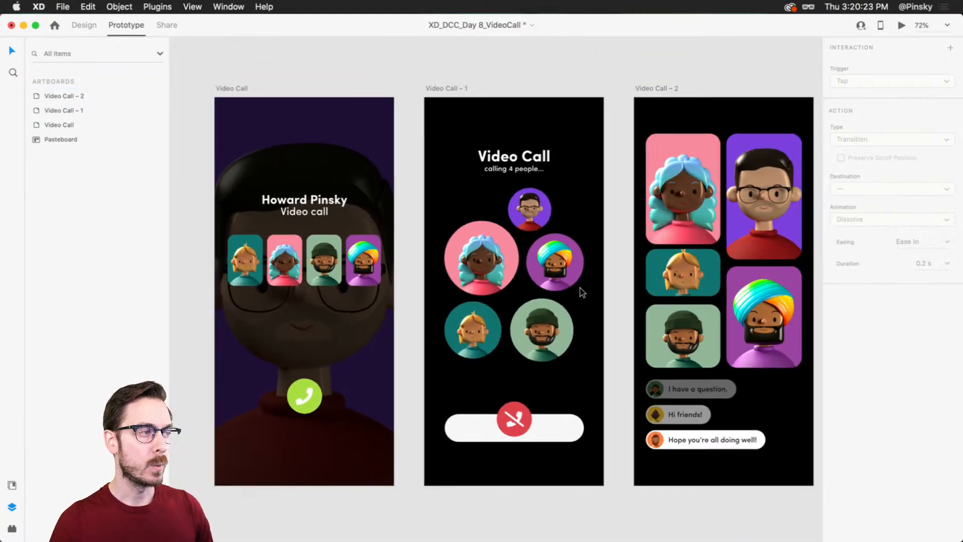
{"action": "scroll", "coordinate": [580, 290], "scroll_direction": "down", "scroll_amount": 1}
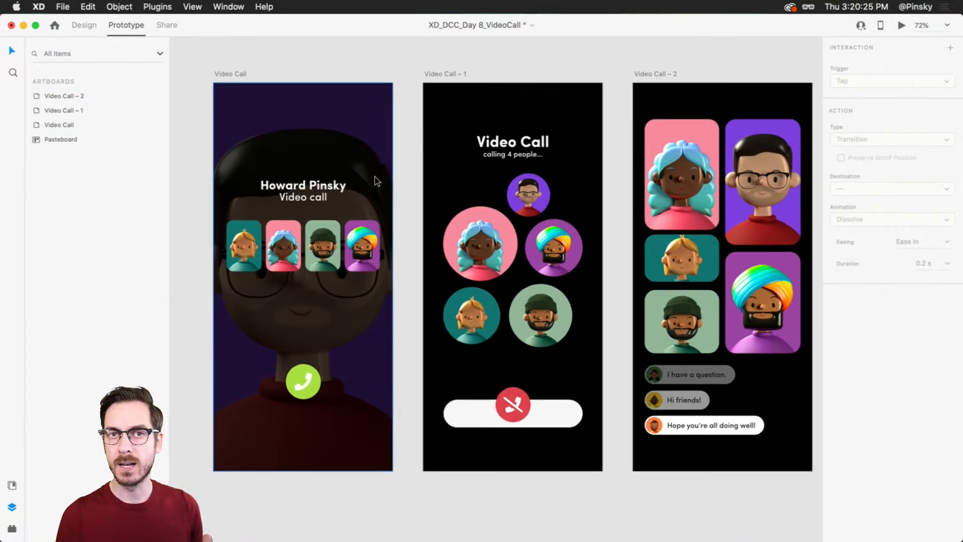
{"action": "left_click", "coordinate": [223, 68]}
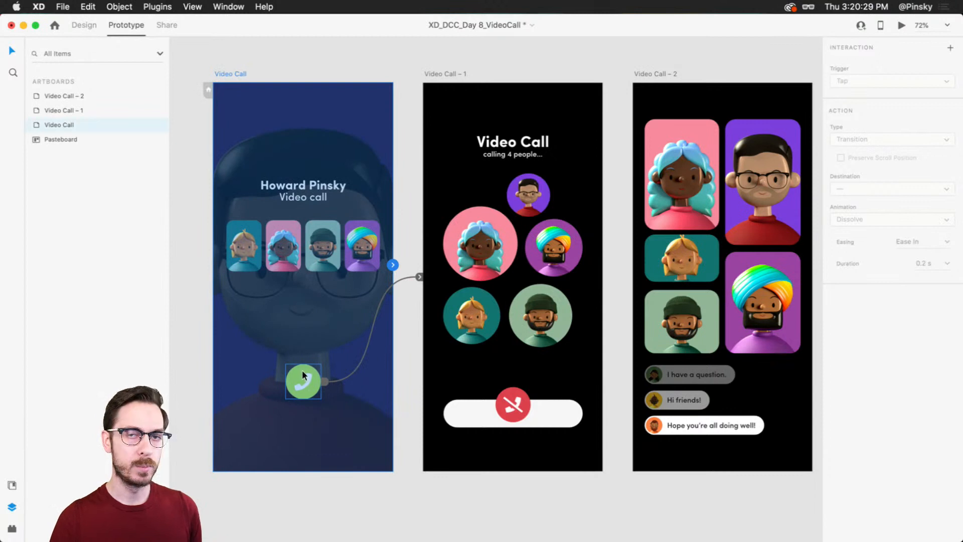
{"action": "left_click", "coordinate": [453, 73]}
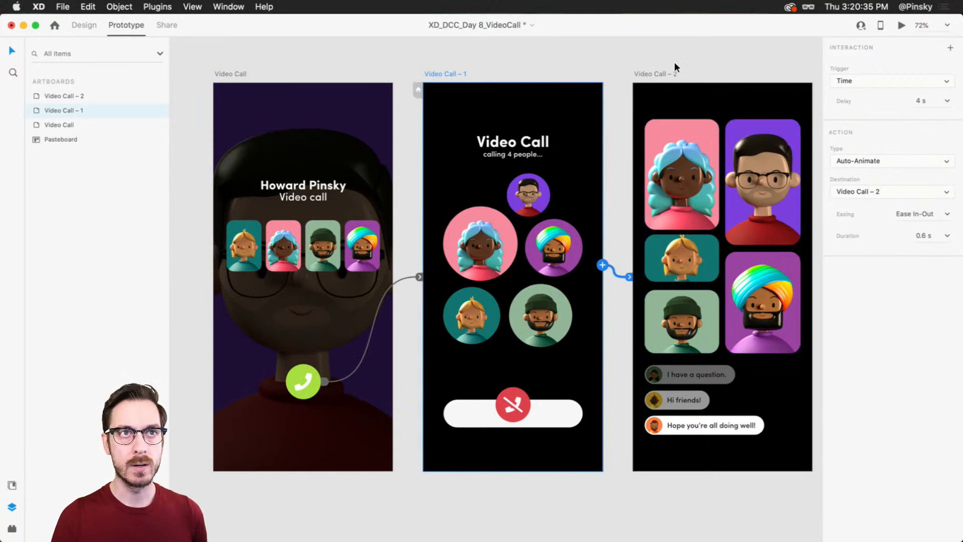
{"action": "left_click", "coordinate": [660, 74]}
{"action": "scroll", "coordinate": [731, 193], "scroll_direction": "right", "scroll_amount": 2}
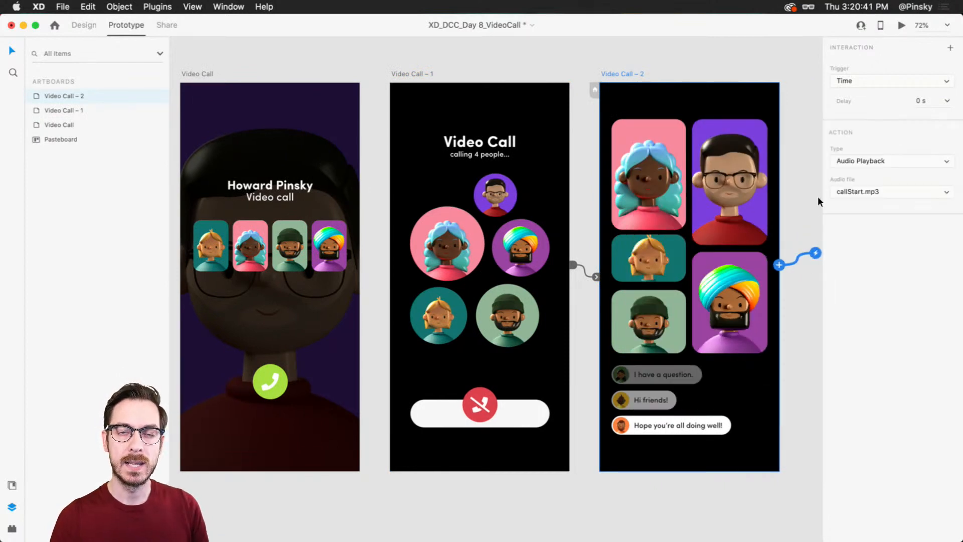
{"action": "left_click", "coordinate": [197, 74]}
{"action": "mouse_move", "coordinate": [279, 118]}
{"action": "left_mouse_down"}
{"action": "mouse_move", "coordinate": [305, 120]}
{"action": "mouse_move", "coordinate": [296, 119]}
{"action": "left_mouse_up"}
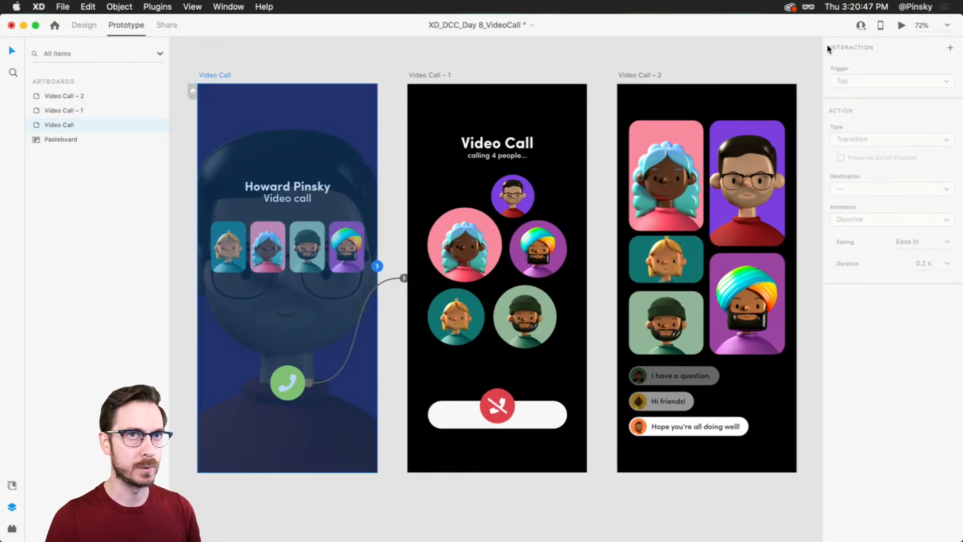
Step: Preview the prototype from the first Video Call artboard, accept the call, watch it through to the group call, and close the preview
{"action": "left_click", "coordinate": [901, 26]}
{"action": "left_click_drag", "start_coordinate": [476, 30], "coordinate": [453, 30]}
{"action": "left_click", "coordinate": [521, 427]}
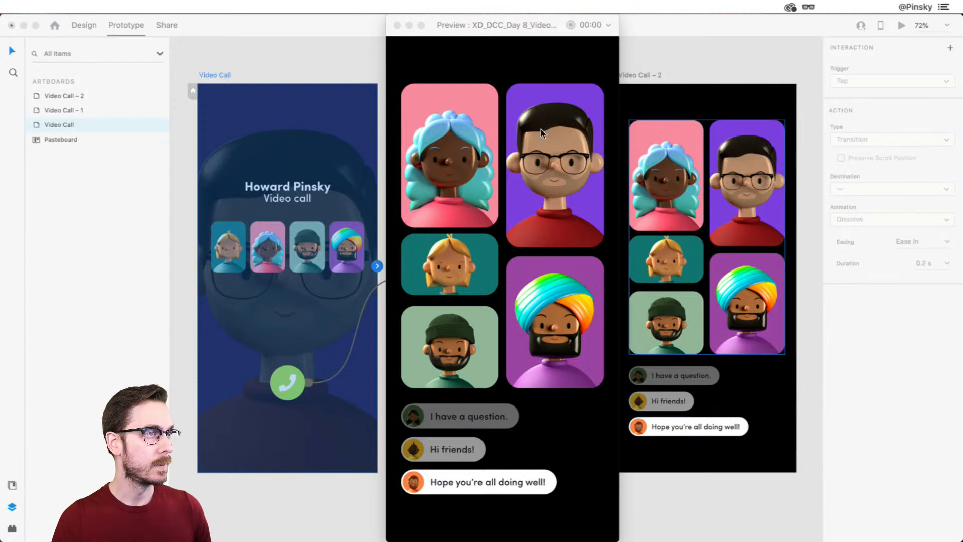
{"action": "key", "text": "super+w"}
{"action": "left_click", "coordinate": [560, 68]}
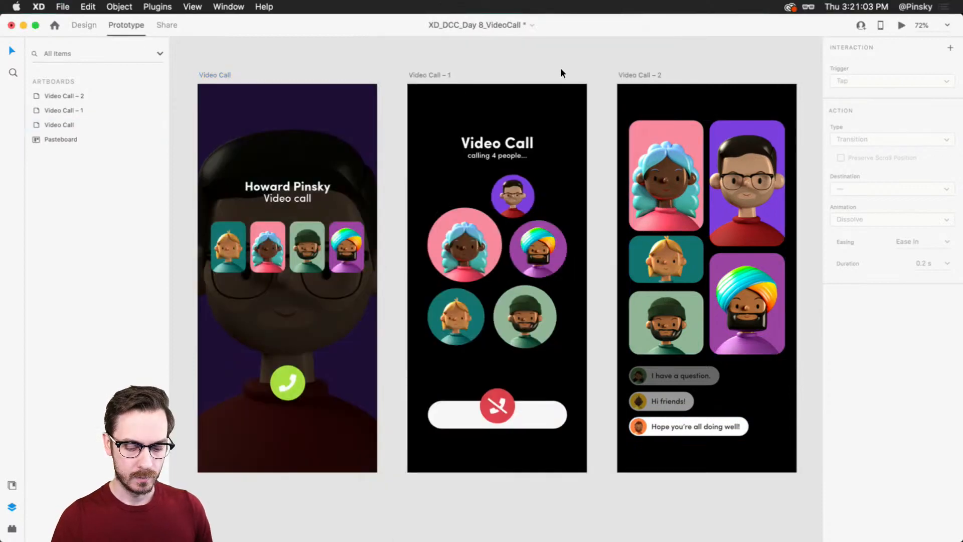
Step: Raise the system volume and replay the prototype preview from the first Video Call artboard, closing it at the group call
{"action": "key", "text": "XF86AudioRaiseVolume"}
{"action": "key", "text": "XF86AudioRaiseVolume"}
{"action": "key", "text": "XF86AudioRaiseVolume"}
{"action": "key", "text": "XF86AudioRaiseVolume"}
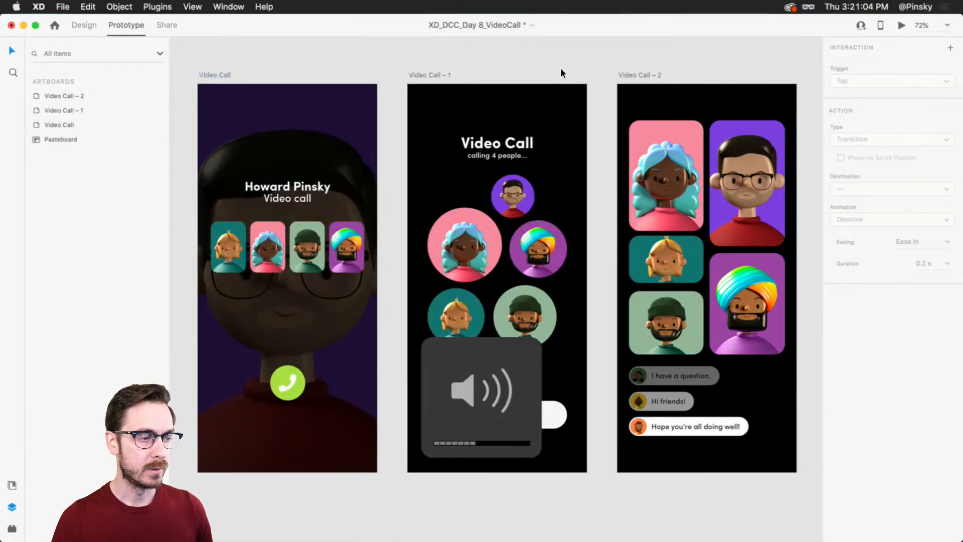
{"action": "left_click", "coordinate": [206, 74]}
{"action": "left_click", "coordinate": [901, 25]}
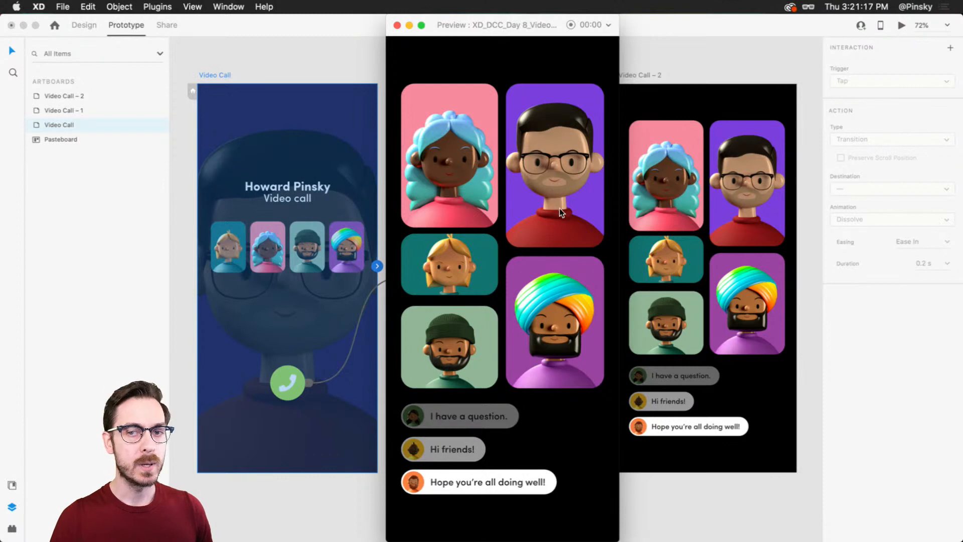
{"action": "key", "text": "super+w"}
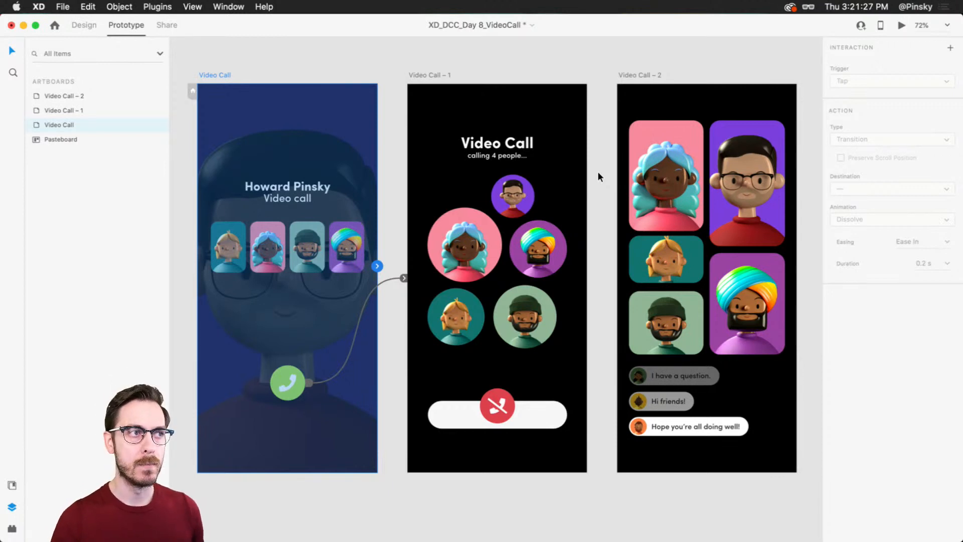
Step: Review the timed Auto-Animate link from Video Call – 1 to Video Call – 2, including its delay, easing and duration
{"action": "left_click", "coordinate": [422, 65]}
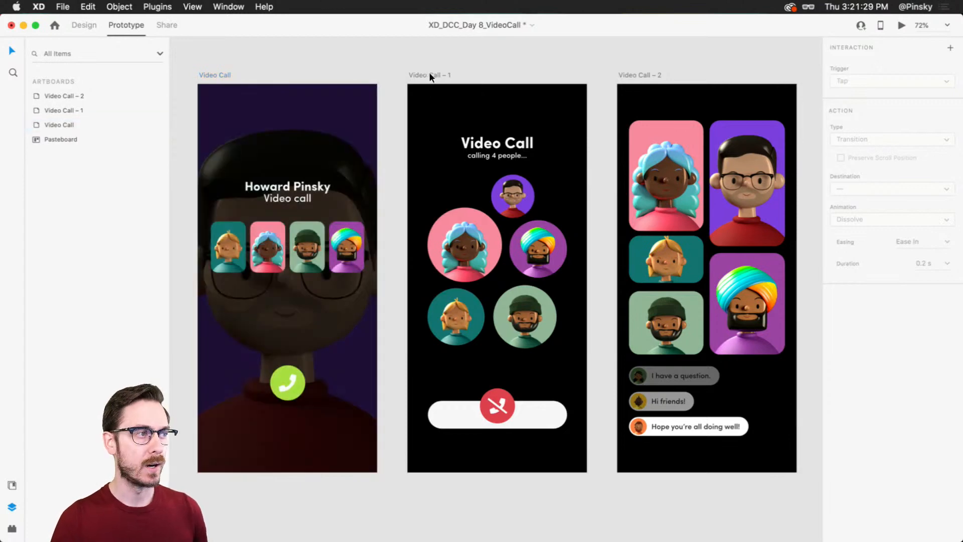
{"action": "left_click", "coordinate": [418, 74]}
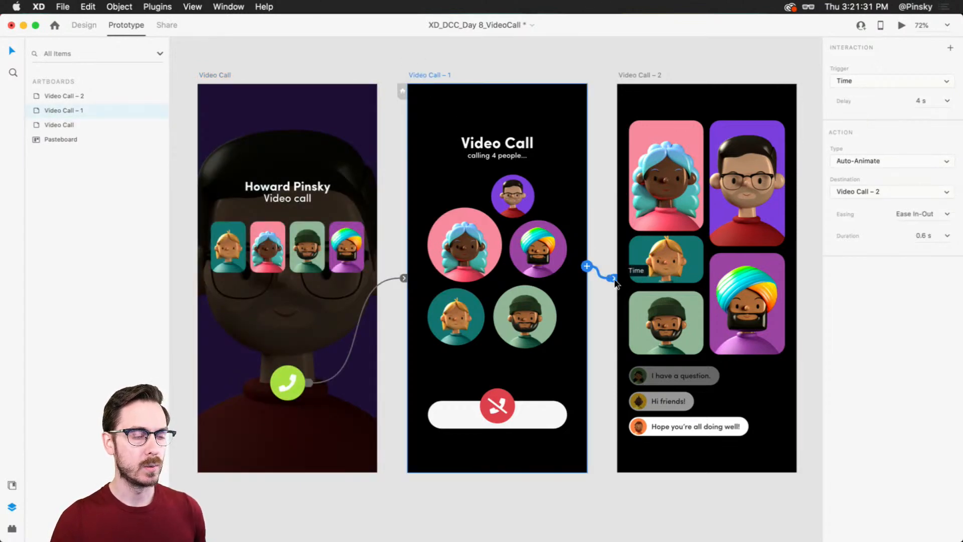
{"action": "mouse_move", "coordinate": [611, 277]}
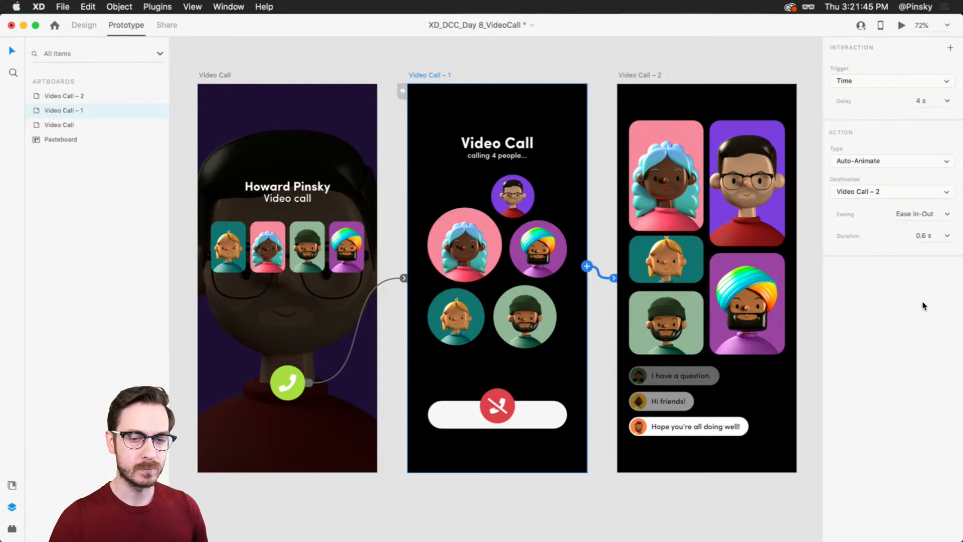
{"action": "key", "text": "XF86AudioRaiseVolume"}
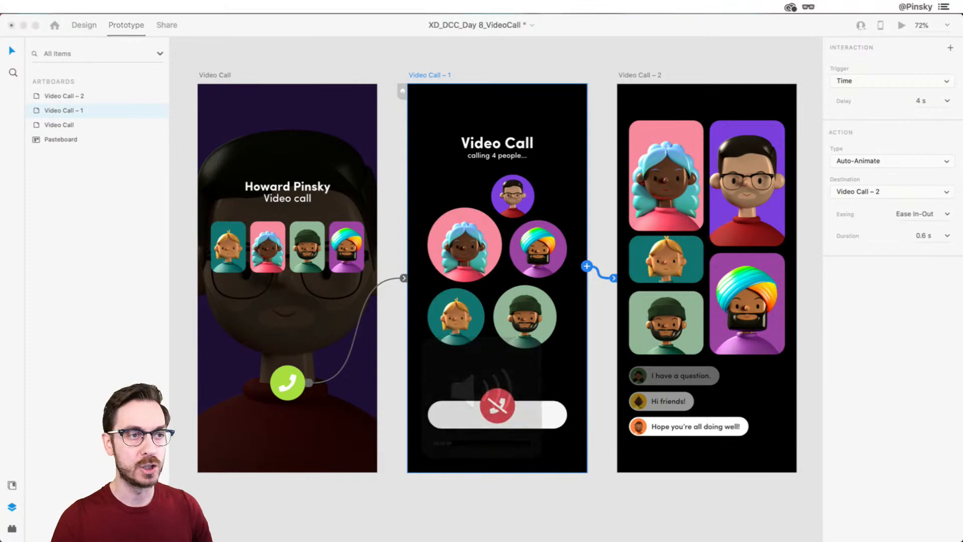
{"action": "left_click", "coordinate": [510, 343]}
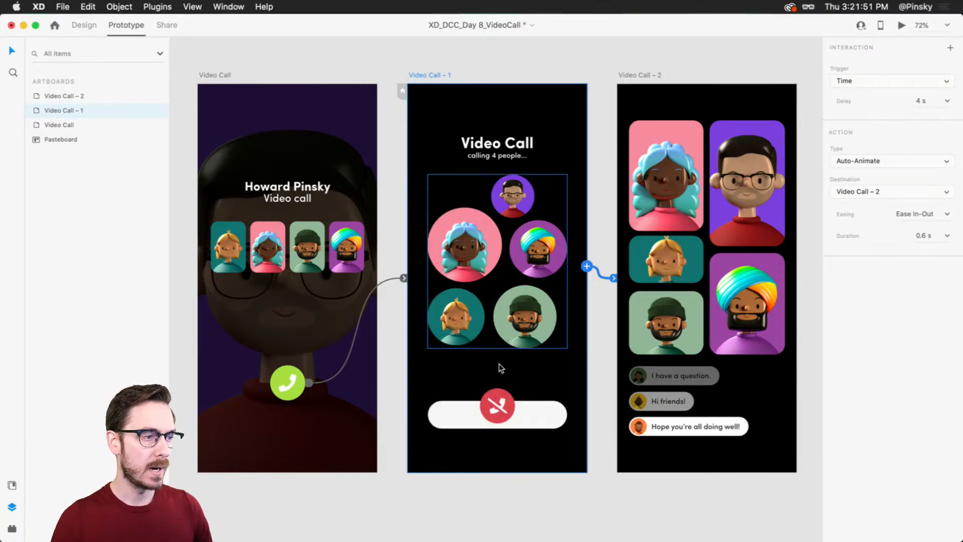
Step: In Design mode, draw a 50 × 50 circle at the left end of the white bar on Video Call – 1
{"action": "scroll", "coordinate": [484, 410], "scroll_direction": "up", "scroll_amount": 5}
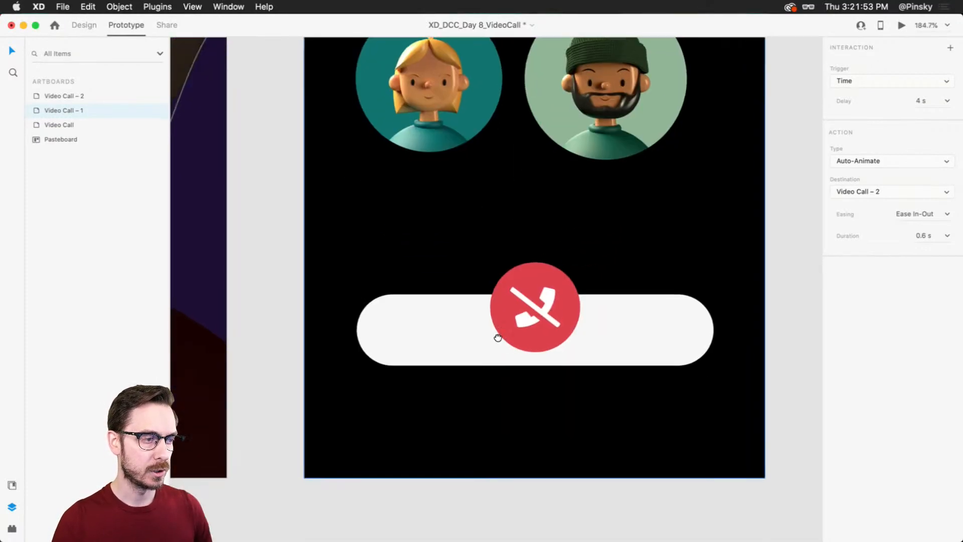
{"action": "left_click", "coordinate": [414, 321]}
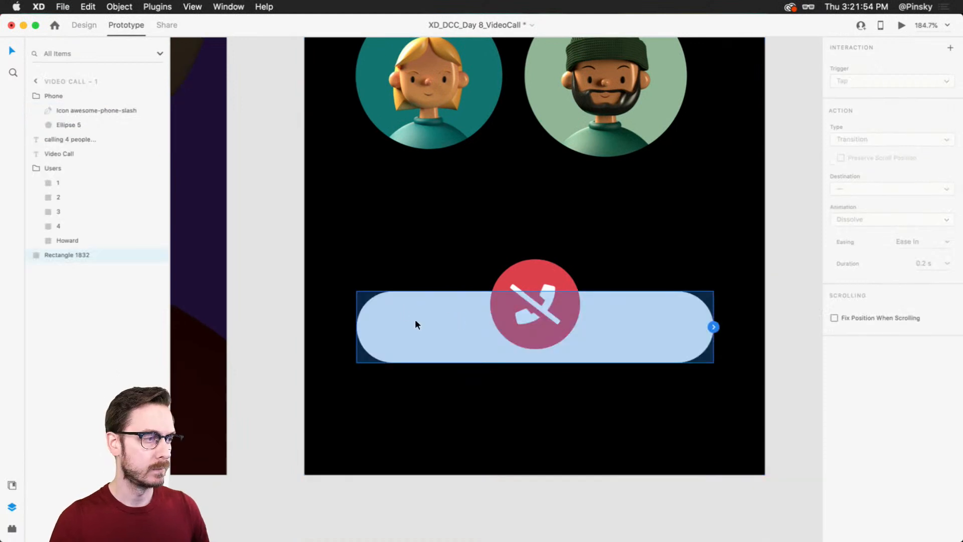
{"action": "left_click", "coordinate": [81, 24]}
{"action": "scroll", "coordinate": [484, 381], "scroll_direction": "up", "scroll_amount": 1}
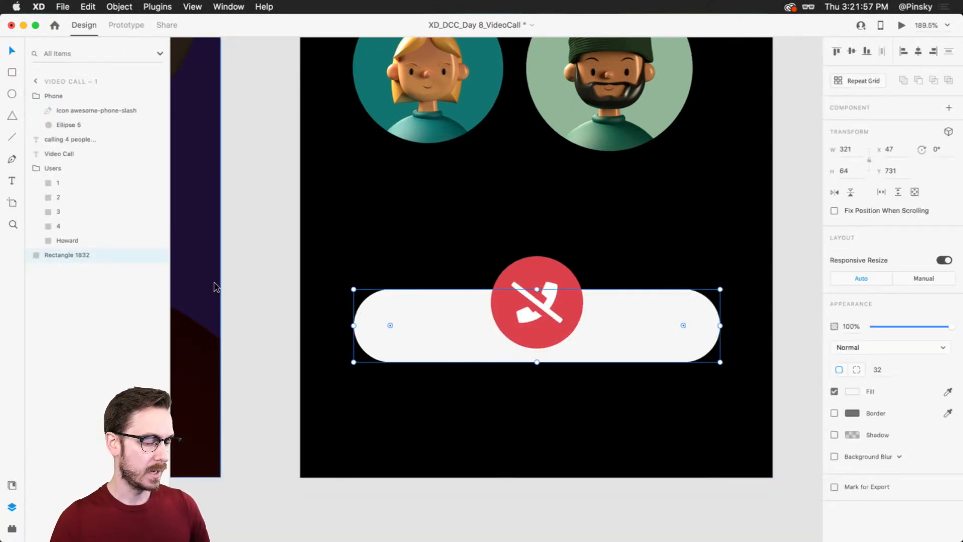
{"action": "key", "text": "e"}
{"action": "left_click_drag", "start_coordinate": [378, 298], "coordinate": [445, 357]}
{"action": "key", "text": "v"}
{"action": "left_click_drag", "start_coordinate": [398, 318], "coordinate": [393, 317]}
Step: Search the Icons 4 Design plugin for "mic" and place the microphone-alt-slash icon centred on the new circle
{"action": "key", "text": "super+shift+p"}
{"action": "double_click", "coordinate": [70, 114]}
{"action": "type", "text": "mic"}
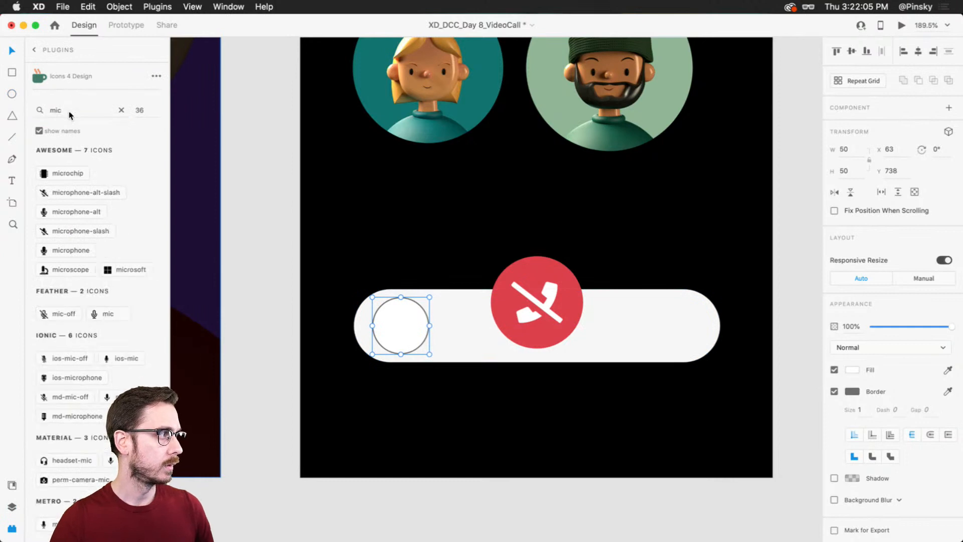
{"action": "scroll", "coordinate": [381, 364], "scroll_direction": "up", "scroll_amount": 2}
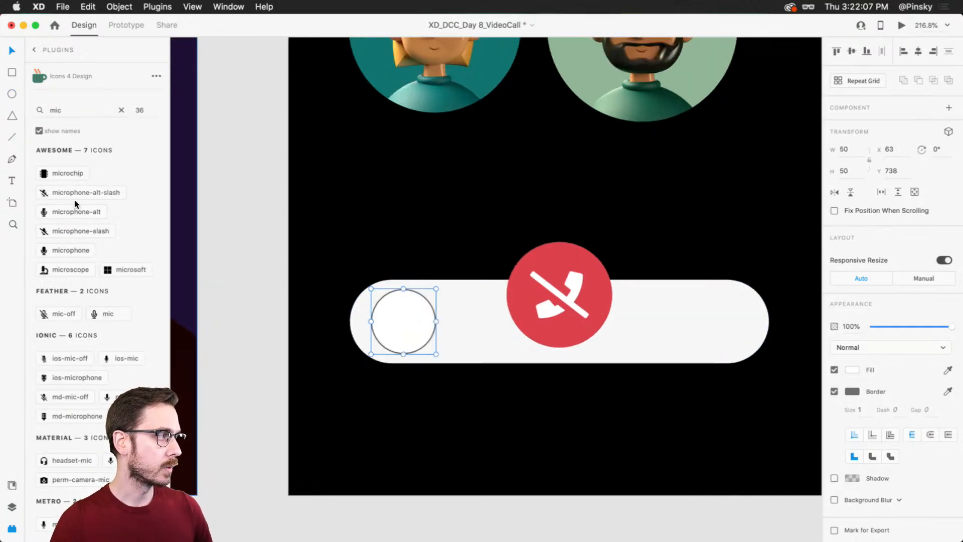
{"action": "left_click", "coordinate": [72, 197]}
{"action": "left_click_drag", "start_coordinate": [476, 307], "coordinate": [415, 307]}
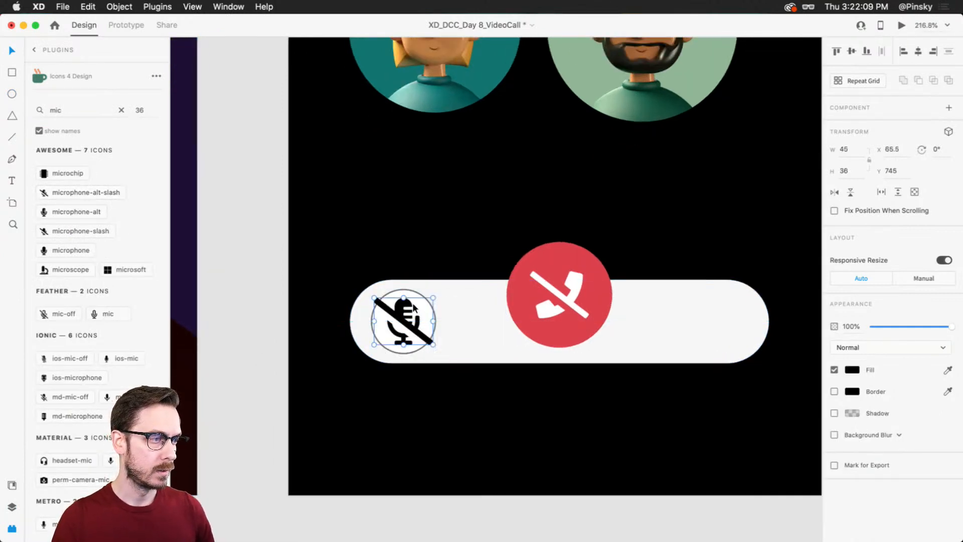
Step: Remove the border from the circle behind the microphone icon and give it a light grey fill
{"action": "scroll", "coordinate": [415, 306], "scroll_direction": "up", "scroll_amount": 2}
{"action": "left_click", "coordinate": [408, 284]}
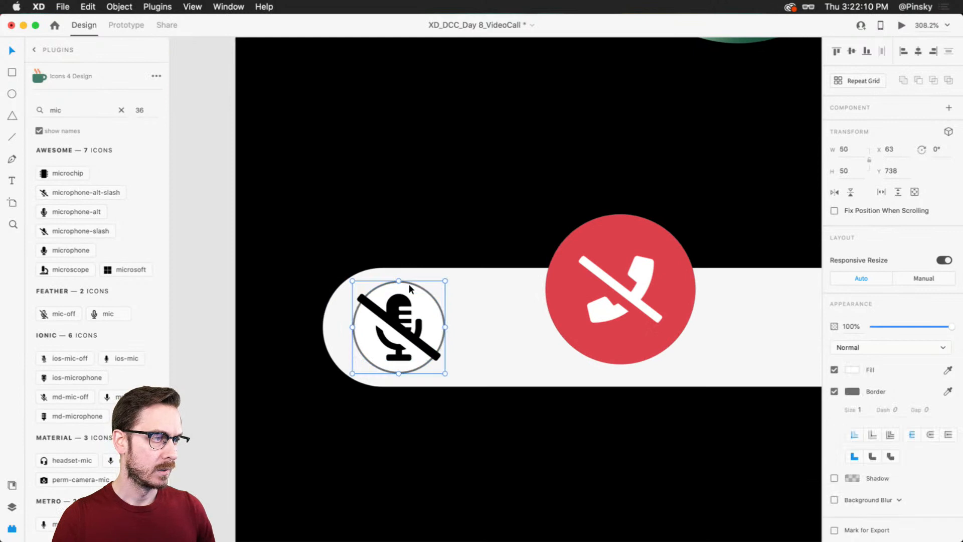
{"action": "left_click", "coordinate": [834, 392]}
{"action": "left_click", "coordinate": [851, 370]}
{"action": "left_click_drag", "start_coordinate": [712, 311], "coordinate": [705, 330]}
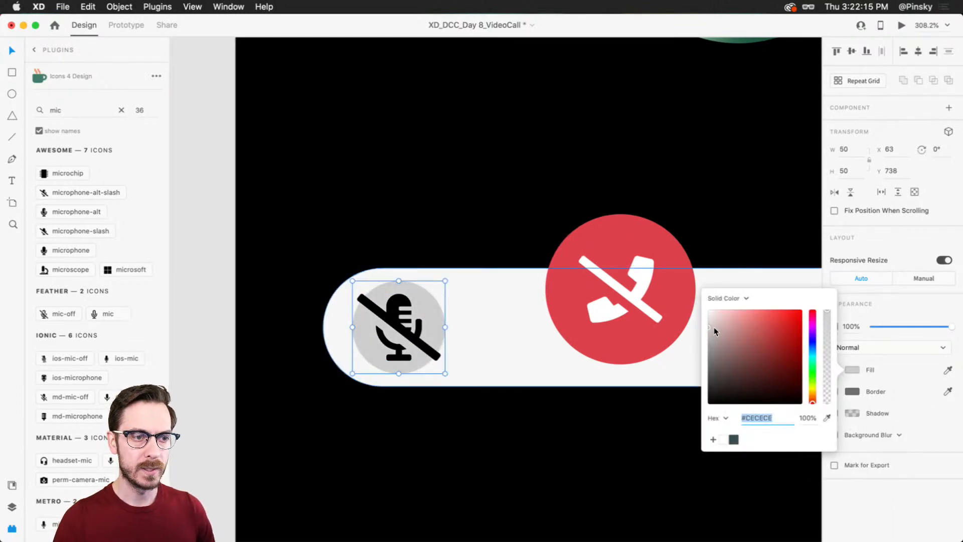
{"action": "left_click", "coordinate": [884, 494]}
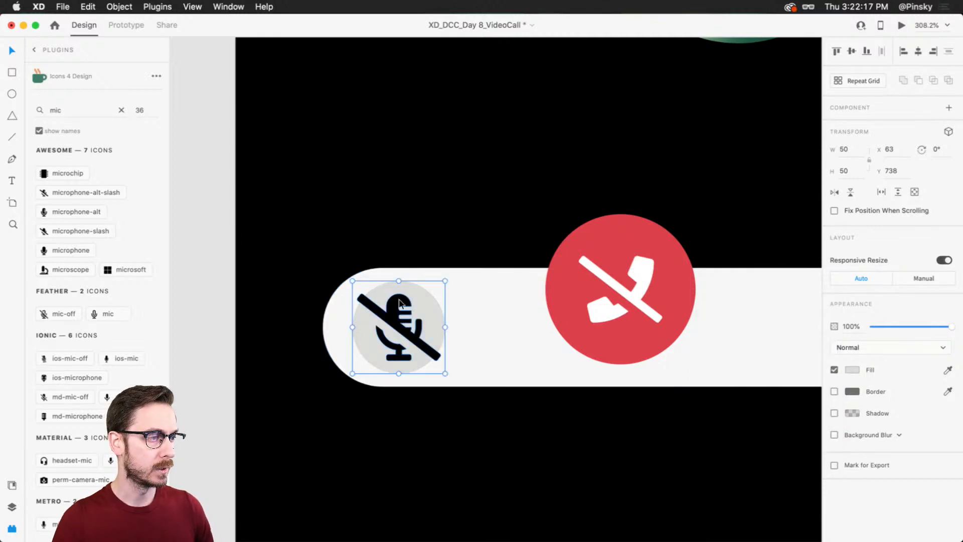
Step: Shrink the microphone icon to about 31 × 25 within its circle and fill it with white #FFFFFF
{"action": "left_click", "coordinate": [401, 323]}
{"action": "left_click_drag", "start_coordinate": [429, 287], "coordinate": [427, 304]}
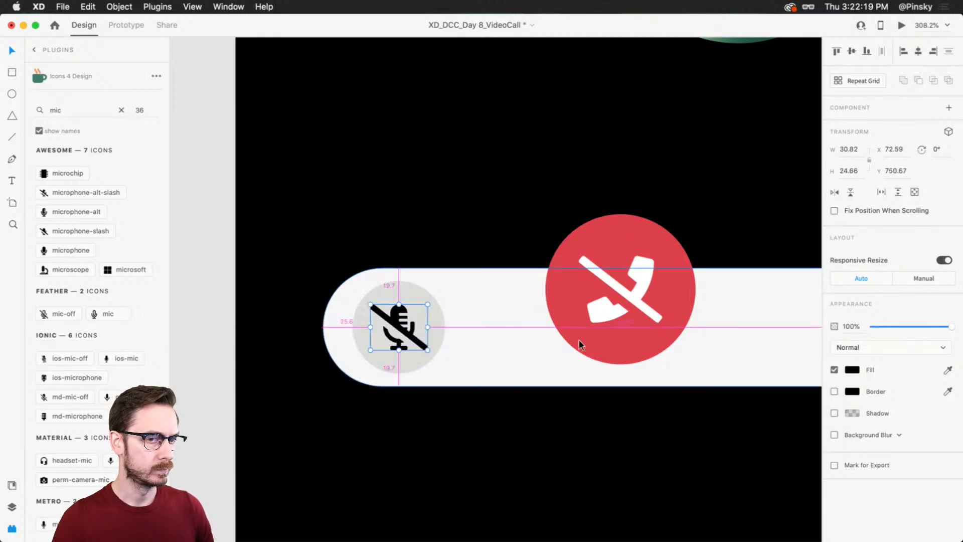
{"action": "left_click", "coordinate": [854, 370]}
{"action": "left_click", "coordinate": [711, 324]}
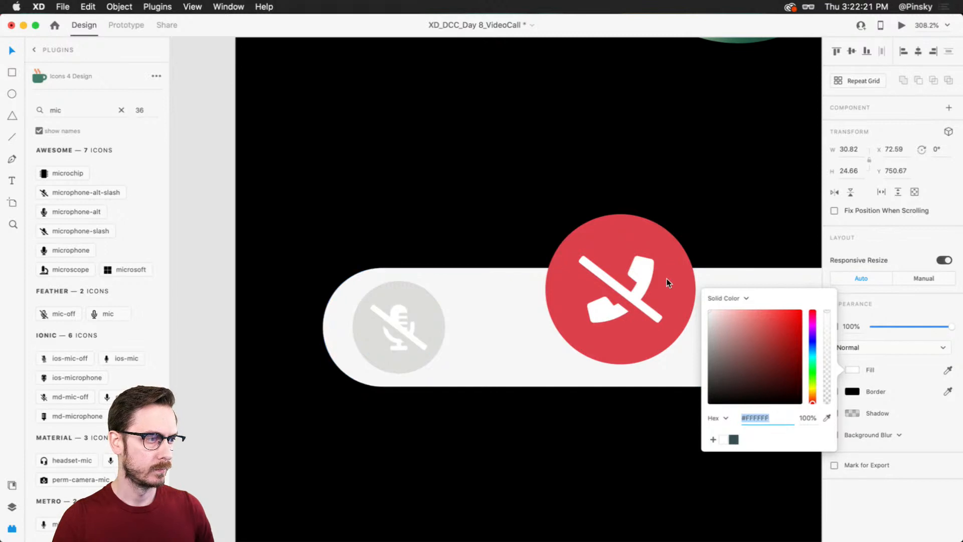
Step: Group the microphone icon with its circle and place a copy of the group beside it at X 117
{"action": "left_click", "coordinate": [402, 298]}
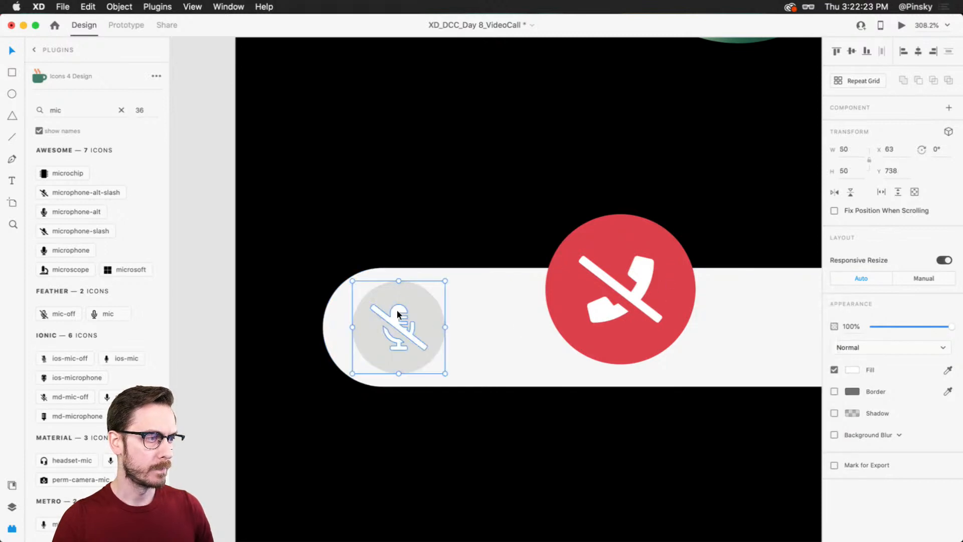
{"action": "left_click", "coordinate": [399, 311]}
{"action": "left_click", "coordinate": [421, 294], "text": "shift"}
{"action": "key", "text": "super+g"}
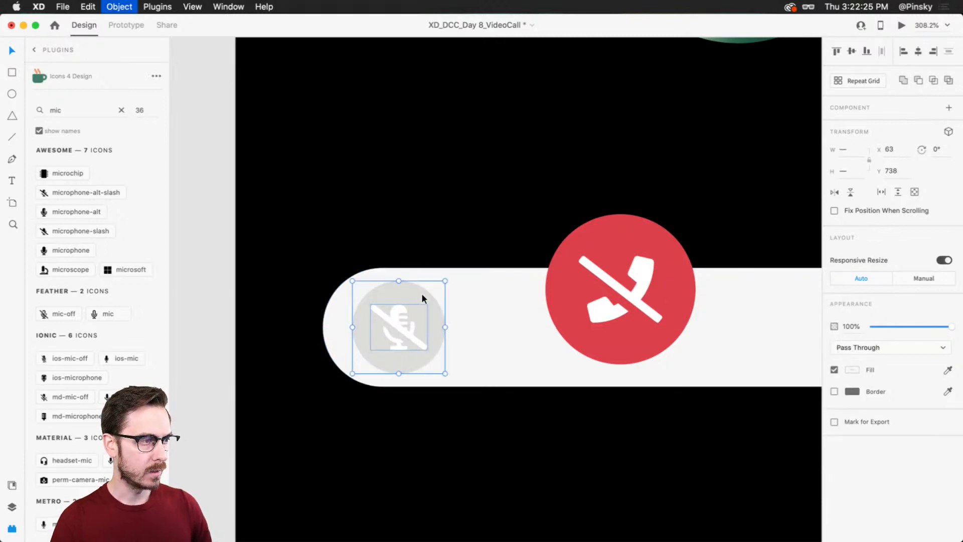
{"action": "left_click_drag", "start_coordinate": [370, 295], "coordinate": [495, 306]}
{"action": "scroll", "coordinate": [502, 304], "scroll_direction": "right", "scroll_amount": 3}
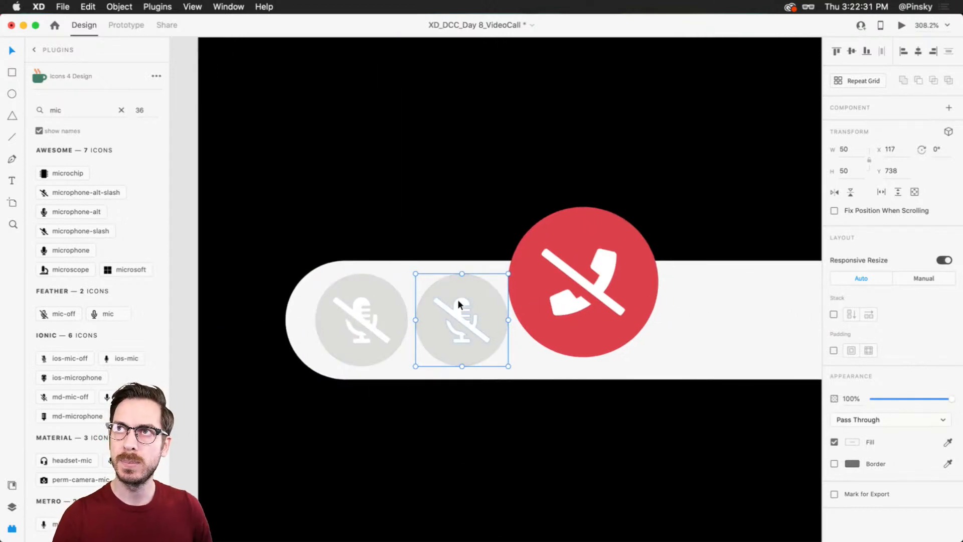
Step: Search the icon plugin for "camera" and place the ios-reverse-camera icon centred on the second grey circle
{"action": "double_click", "coordinate": [65, 119]}
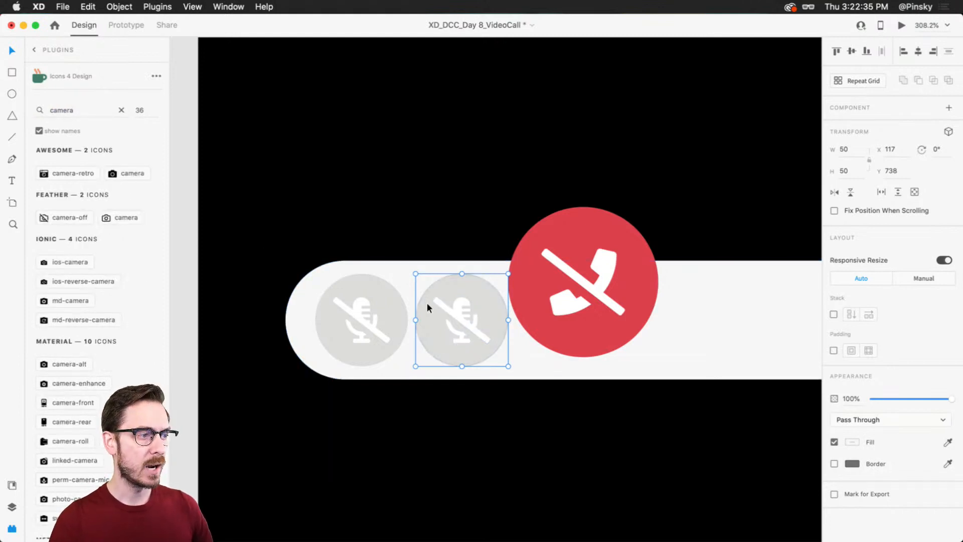
{"action": "scroll", "coordinate": [153, 261], "scroll_direction": "down", "scroll_amount": 1}
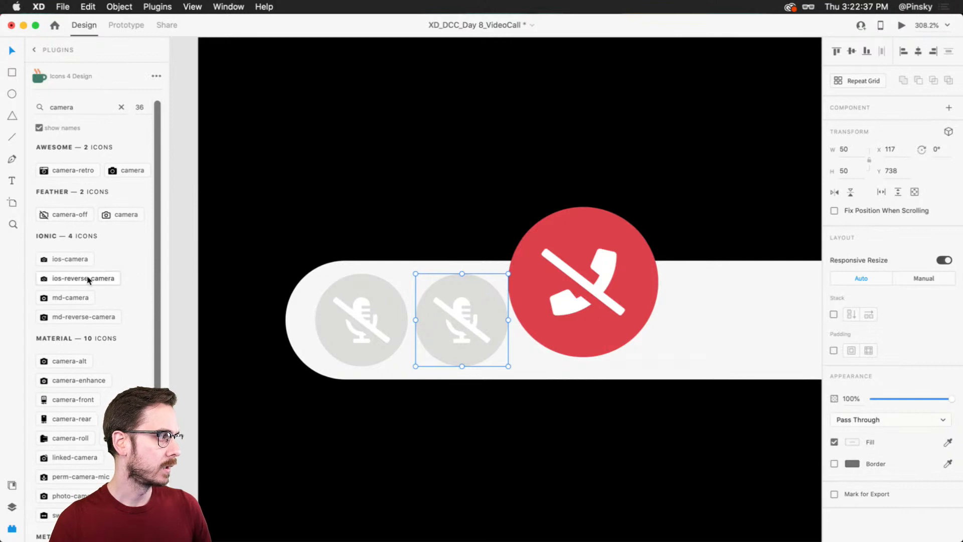
{"action": "left_click", "coordinate": [71, 280]}
{"action": "left_click_drag", "start_coordinate": [568, 313], "coordinate": [483, 314]}
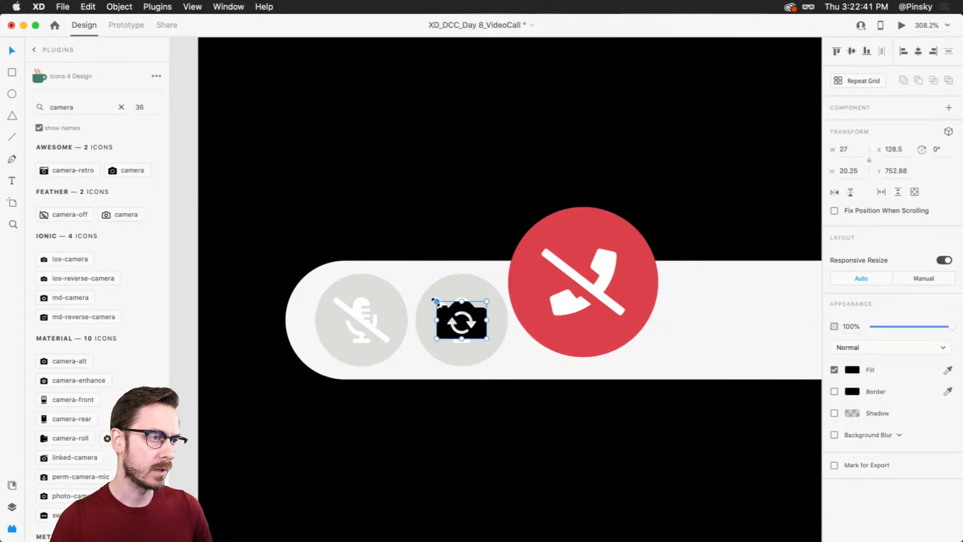
Step: Move the camera icon into the copied button group and delete that group's microphone icon
{"action": "key", "text": "super+y"}
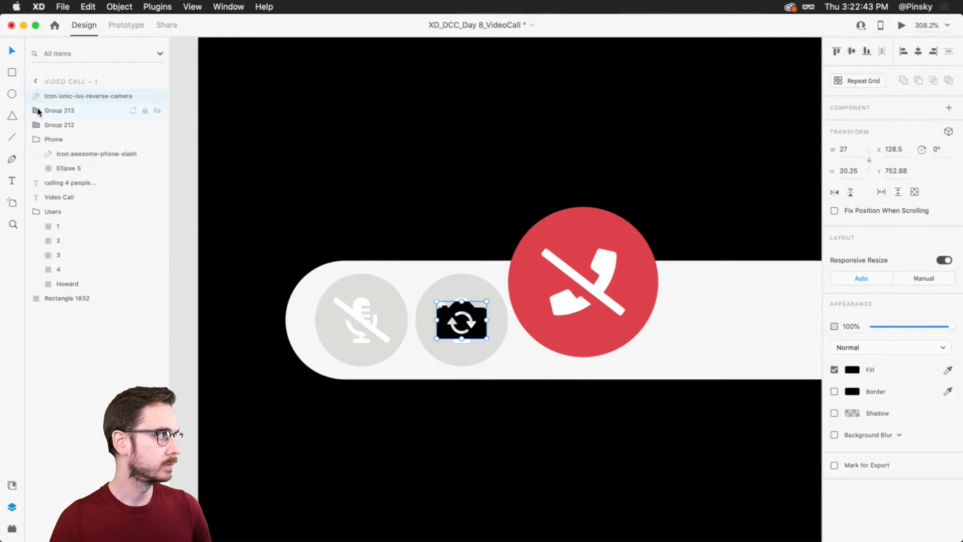
{"action": "left_click", "coordinate": [37, 110]}
{"action": "left_click_drag", "start_coordinate": [82, 103], "coordinate": [78, 127]}
{"action": "left_click", "coordinate": [77, 126]}
{"action": "key", "text": "Delete"}
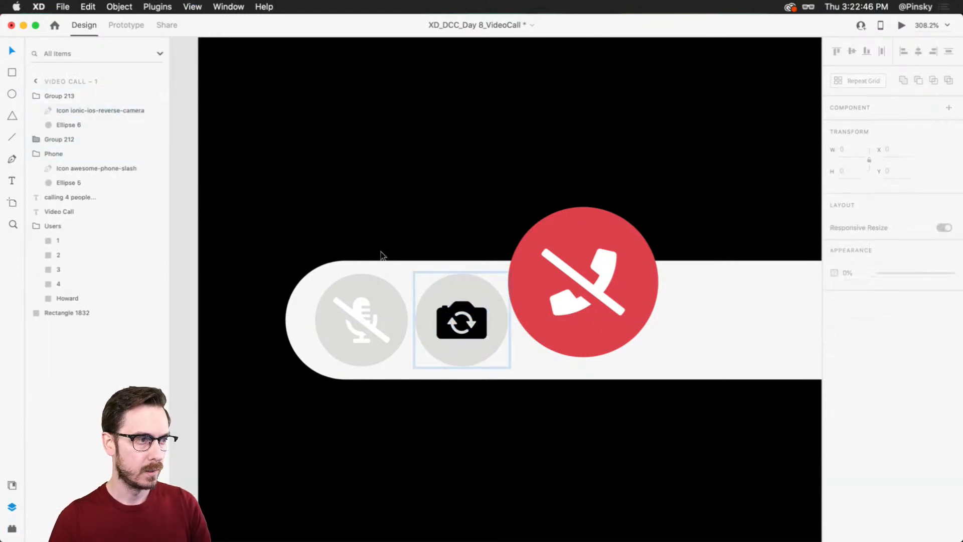
Step: Fill the reverse-camera icon with white #FFFFFF
{"action": "left_click", "coordinate": [483, 323]}
{"action": "left_click", "coordinate": [852, 357]}
{"action": "type", "text": "ffffff"}
{"action": "key", "text": "Return"}
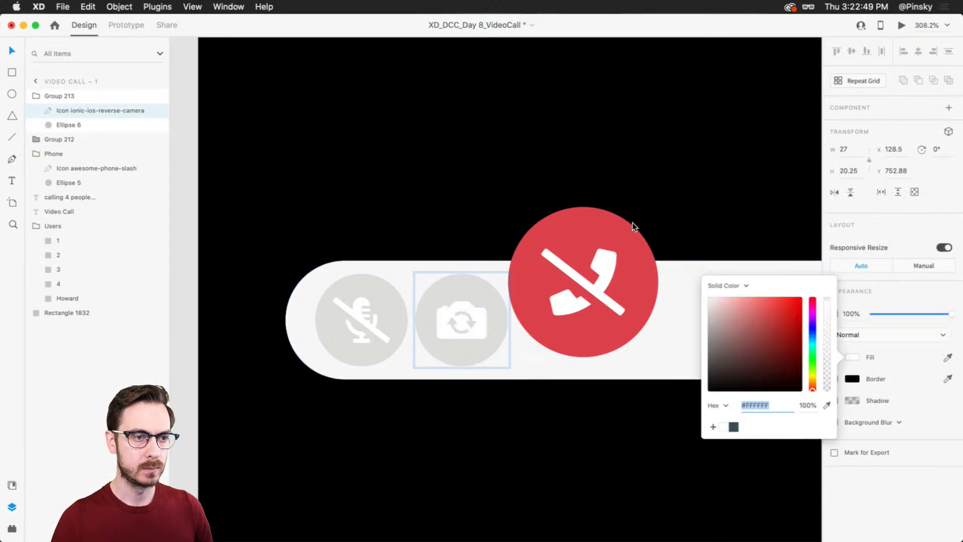
{"action": "left_click", "coordinate": [895, 237]}
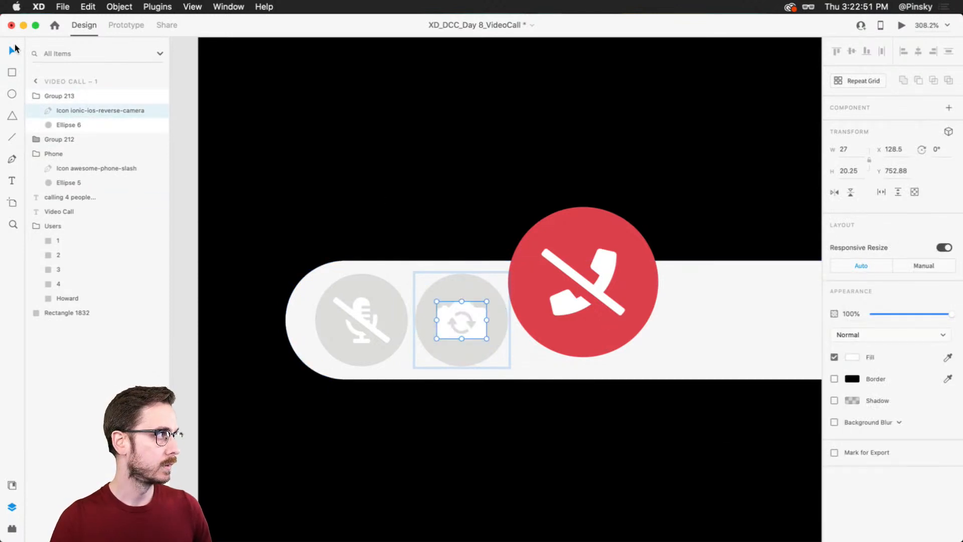
Step: Duplicate the camera button group and place the copy on the other side of the red hang-up button at X 259
{"action": "key", "text": "Escape"}
{"action": "key", "text": "cmd+d"}
{"action": "left_click_drag", "start_coordinate": [454, 287], "coordinate": [559, 287]}
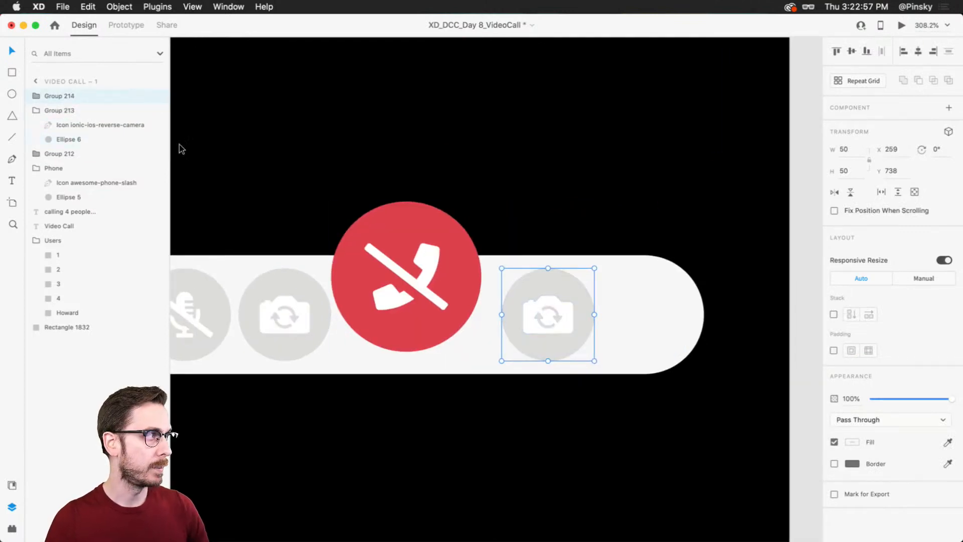
Step: Search the icon plugin for "chat", place the ios-chatboxes icon over the copied camera button, and show the layers
{"action": "key", "text": "alt+shift+p"}
{"action": "double_click", "coordinate": [77, 118]}
{"action": "type", "text": "chat"}
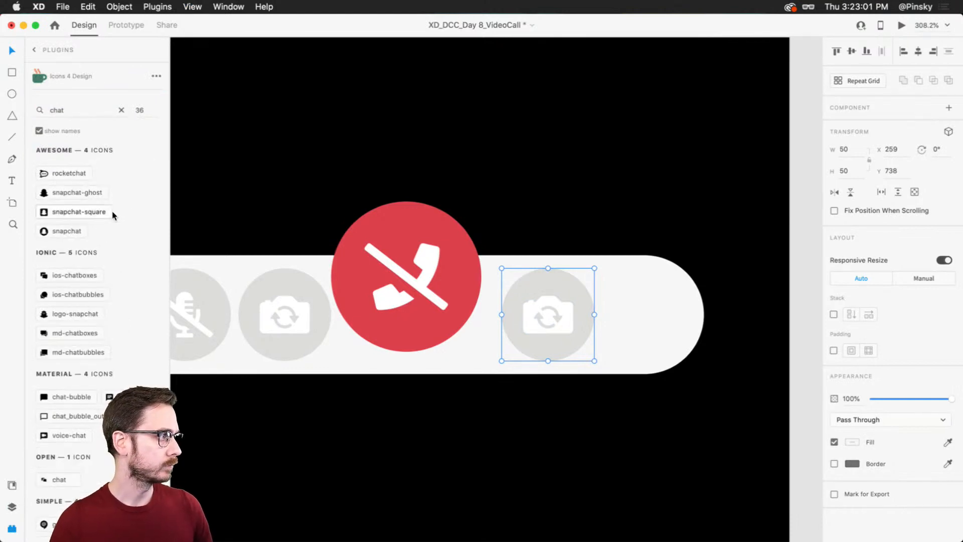
{"action": "scroll", "coordinate": [96, 259], "scroll_direction": "down", "scroll_amount": 3}
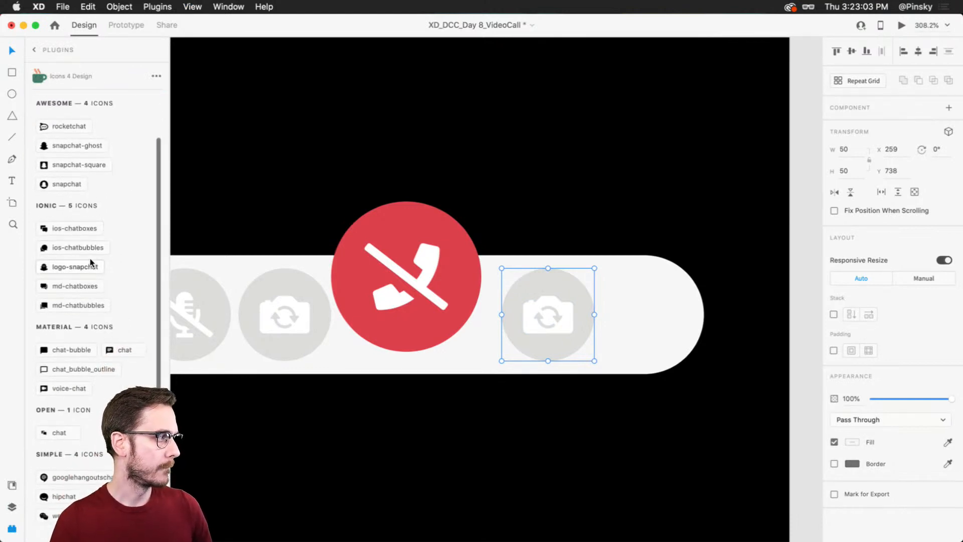
{"action": "left_click_drag", "start_coordinate": [65, 228], "coordinate": [567, 315]}
{"action": "key", "text": "super+y"}
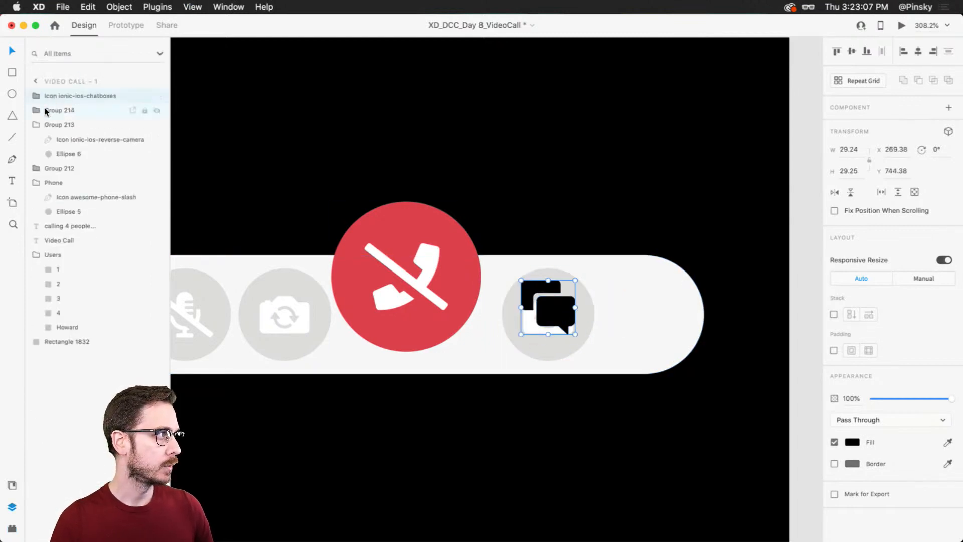
Step: Replace the reverse-camera icon in the copied button group with the chat icon, centred on the circle and filled white
{"action": "left_click_drag", "start_coordinate": [71, 96], "coordinate": [68, 118]}
{"action": "left_click_drag", "start_coordinate": [562, 311], "coordinate": [562, 321]}
{"action": "left_click", "coordinate": [852, 429]}
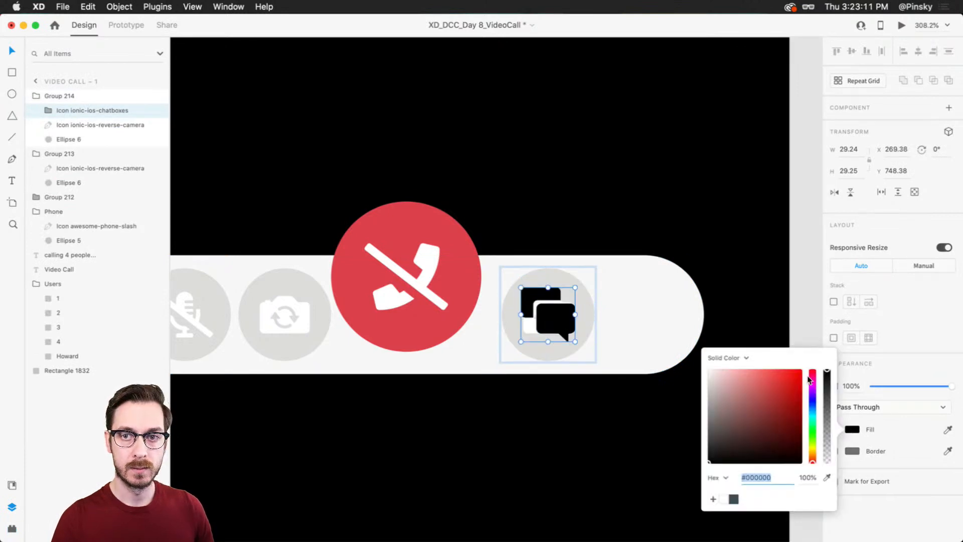
{"action": "left_click_drag", "start_coordinate": [753, 395], "coordinate": [705, 365]}
{"action": "left_click", "coordinate": [889, 282]}
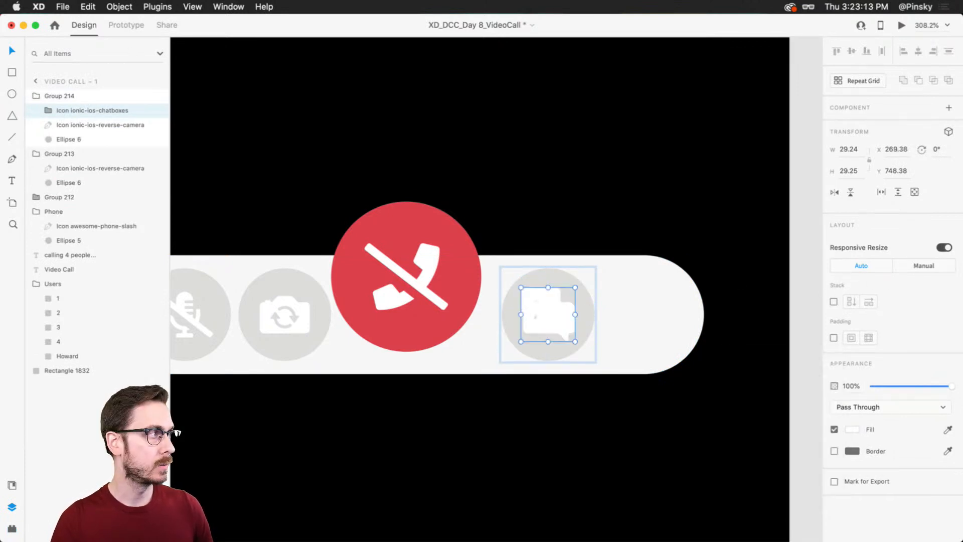
{"action": "left_click", "coordinate": [70, 125]}
{"action": "key", "text": "Delete"}
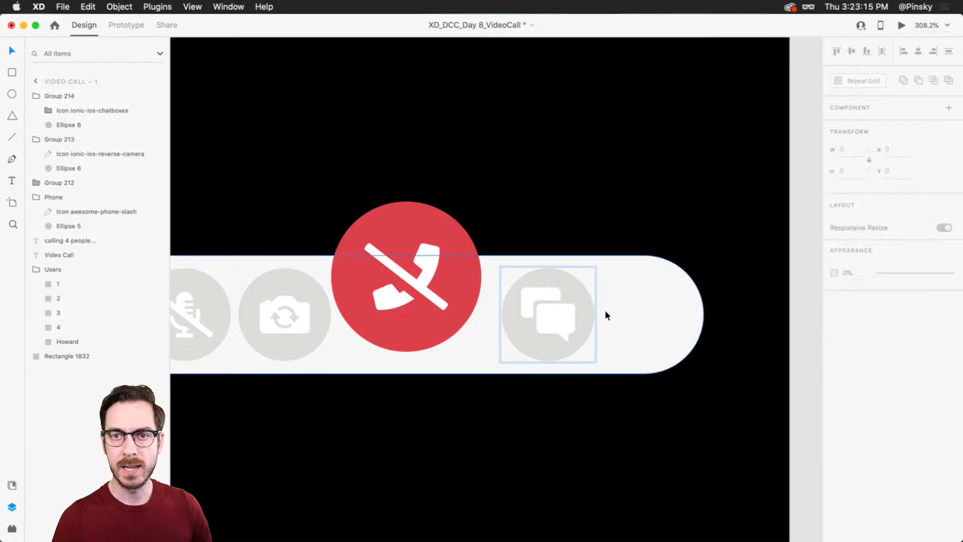
Step: Duplicate the chat button beside the original at X 306 and search the icon plugin for "thumb"
{"action": "left_click_drag", "start_coordinate": [549, 299], "coordinate": [618, 296]}
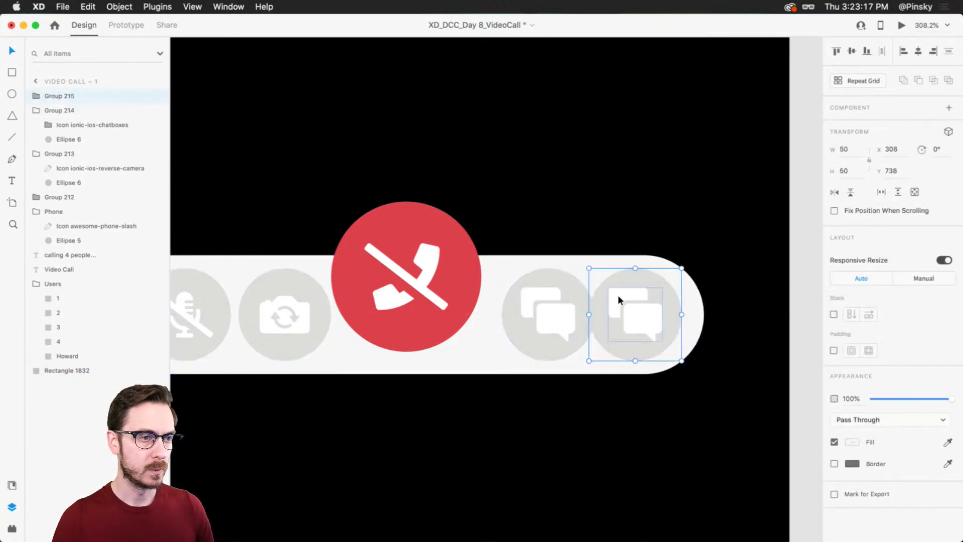
{"action": "double_click", "coordinate": [634, 307]}
{"action": "key", "text": "shift+super+p"}
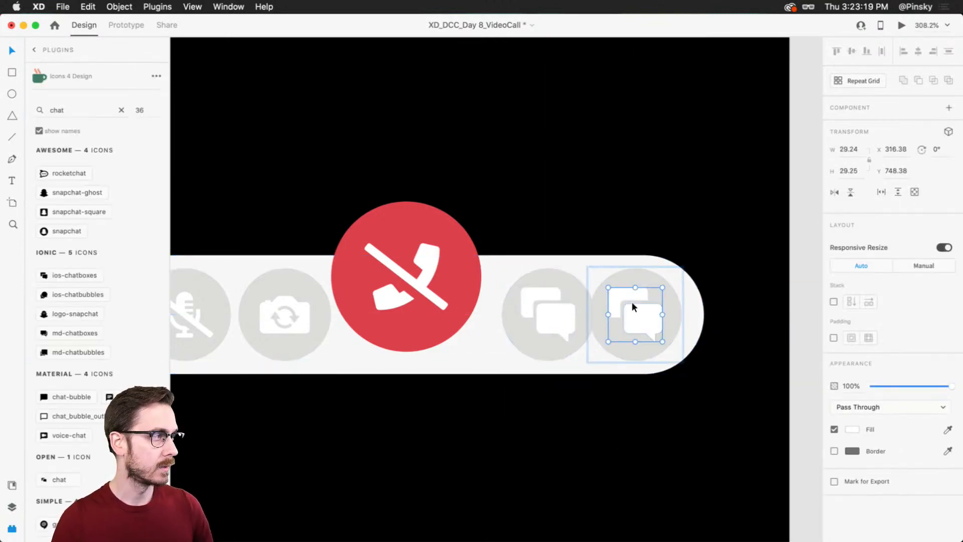
{"action": "double_click", "coordinate": [62, 107]}
{"action": "type", "text": "thumb"}
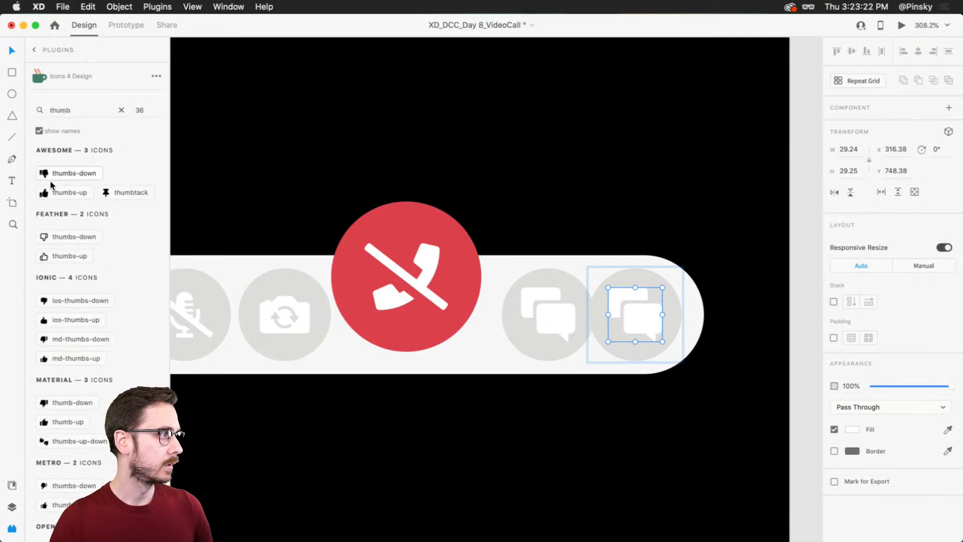
Step: Add the Awesome thumbs-up icon to the copied button, scale it to 25.53 × 25.53, and delete the chat icon there
{"action": "left_click", "coordinate": [70, 193]}
{"action": "left_click_drag", "start_coordinate": [727, 322], "coordinate": [655, 335]}
{"action": "left_click", "coordinate": [616, 291]}
{"action": "key", "text": "Delete"}
Step: Fill the thumbs-up icon with white
{"action": "left_click", "coordinate": [641, 314]}
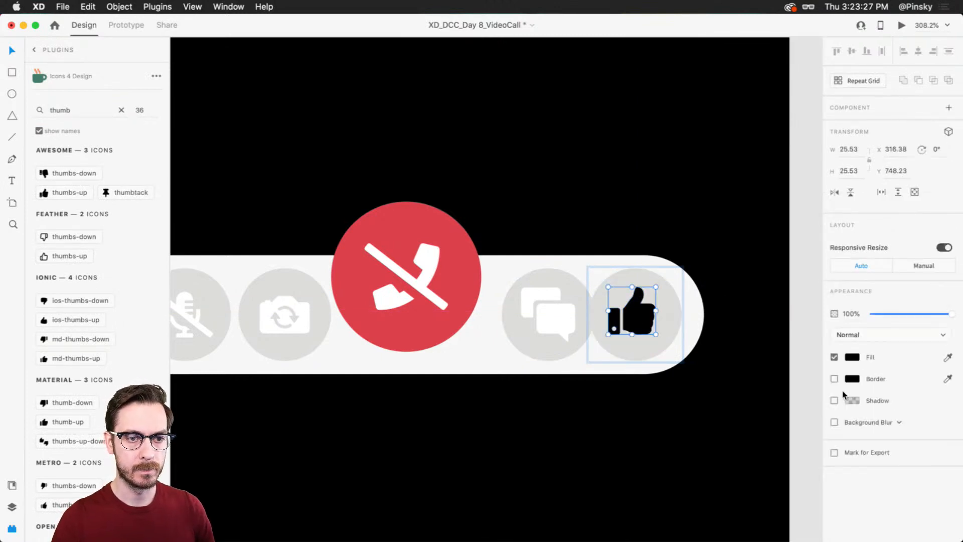
{"action": "left_click", "coordinate": [854, 358]}
{"action": "left_click_drag", "start_coordinate": [747, 321], "coordinate": [681, 242]}
{"action": "key", "text": "Escape"}
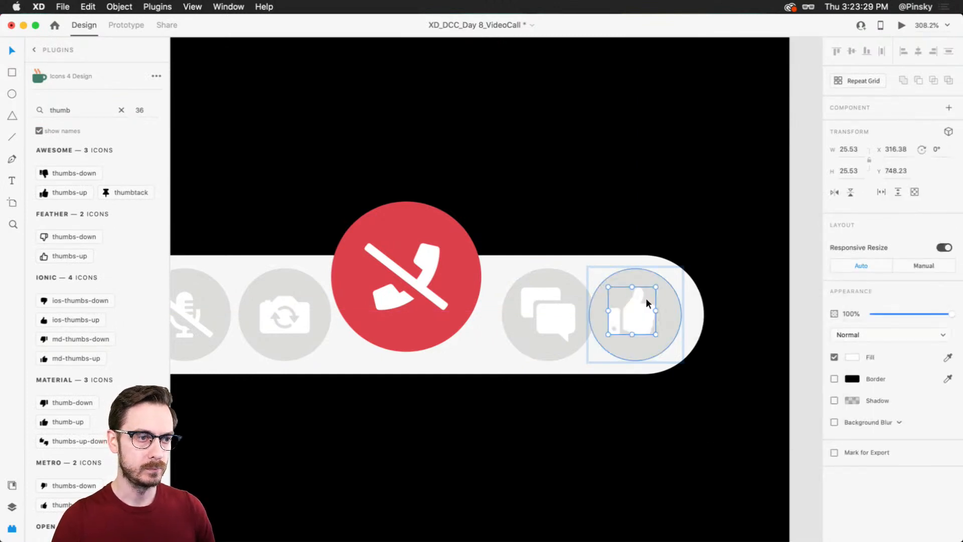
Step: Widen the light control bar equally on both sides from its centre
{"action": "left_click", "coordinate": [605, 311]}
{"action": "scroll", "coordinate": [602, 312], "scroll_direction": "down", "scroll_amount": 10}
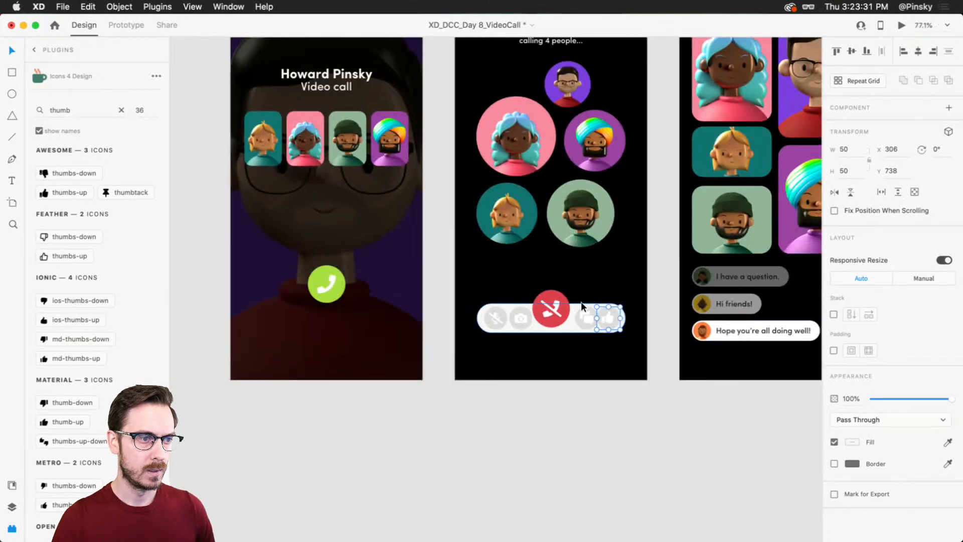
{"action": "scroll", "coordinate": [574, 301], "scroll_direction": "up", "scroll_amount": 5}
{"action": "left_click", "coordinate": [573, 299]}
{"action": "key", "text": "alt"}
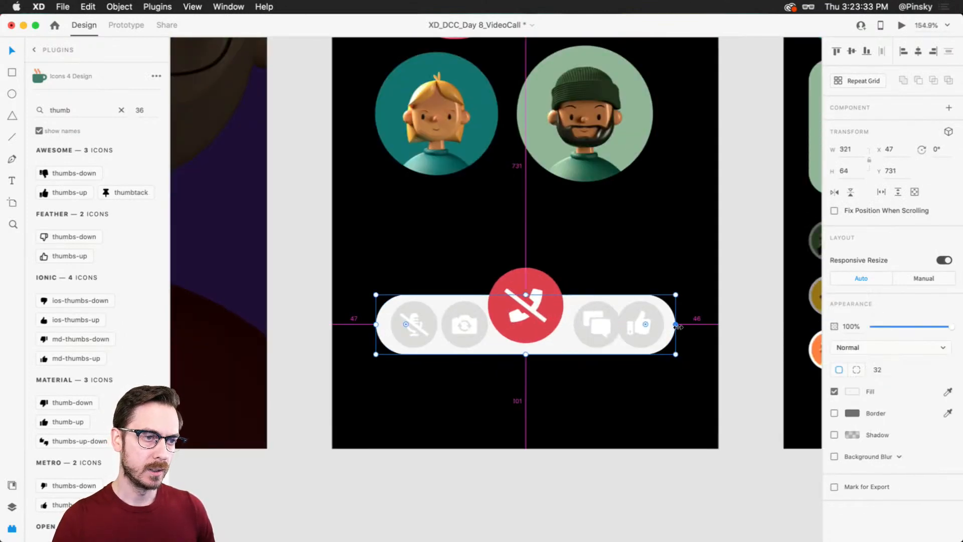
Step: Move the thumbs-up and muted-microphone buttons outward to opposite ends of the control bar, with the microphone button at X 41
{"action": "double_click", "coordinate": [652, 321]}
{"action": "key", "text": "Right"}
{"action": "left_click_drag", "start_coordinate": [407, 311], "coordinate": [387, 311]}
{"action": "key", "text": "Left"}
Step: Distribute all five call control buttons evenly in the horizontal direction across the bar
{"action": "left_click", "coordinate": [474, 327], "text": "shift"}
{"action": "left_click", "coordinate": [533, 326], "text": "shift"}
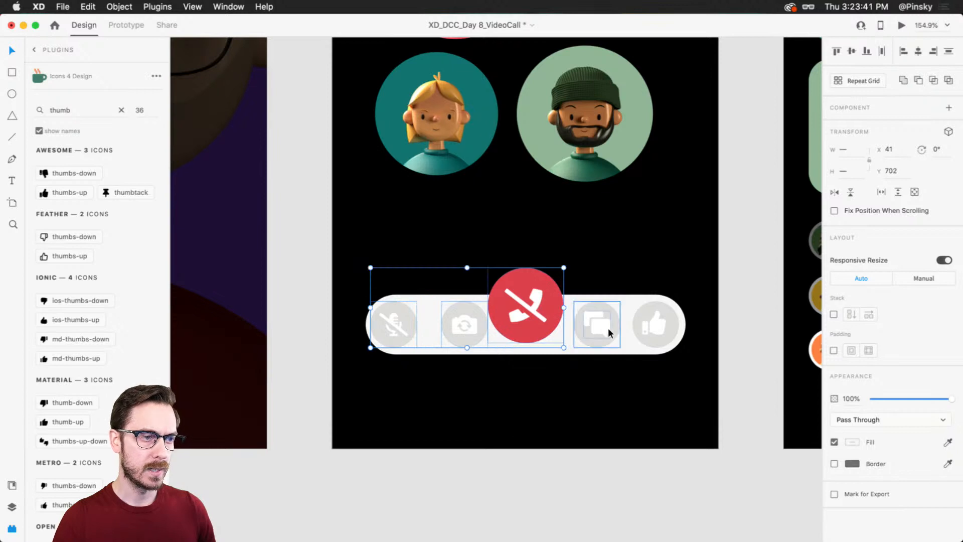
{"action": "left_click", "coordinate": [608, 327], "text": "shift"}
{"action": "left_click", "coordinate": [655, 324], "text": "shift"}
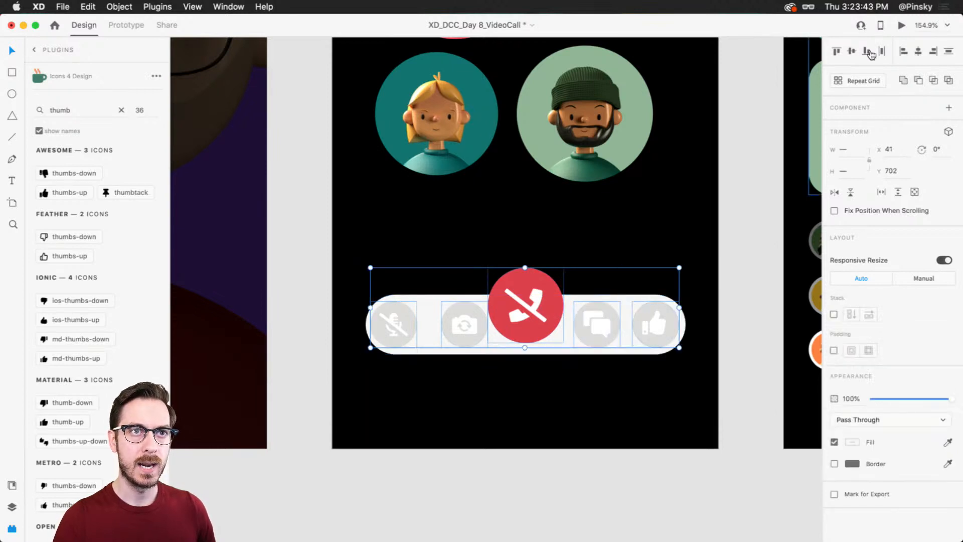
{"action": "left_click", "coordinate": [882, 51]}
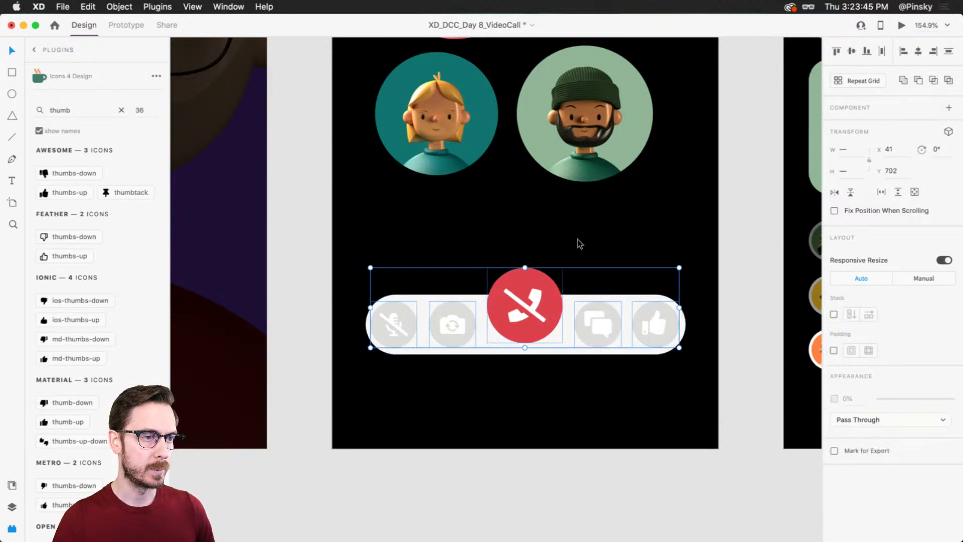
{"action": "left_click", "coordinate": [565, 259]}
Step: Preview the prototype from the incoming call screen with the volume raised, answer the call, and close the preview
{"action": "scroll", "coordinate": [558, 270], "scroll_direction": "down", "scroll_amount": 5}
{"action": "scroll", "coordinate": [558, 270], "scroll_direction": "right", "scroll_amount": 2}
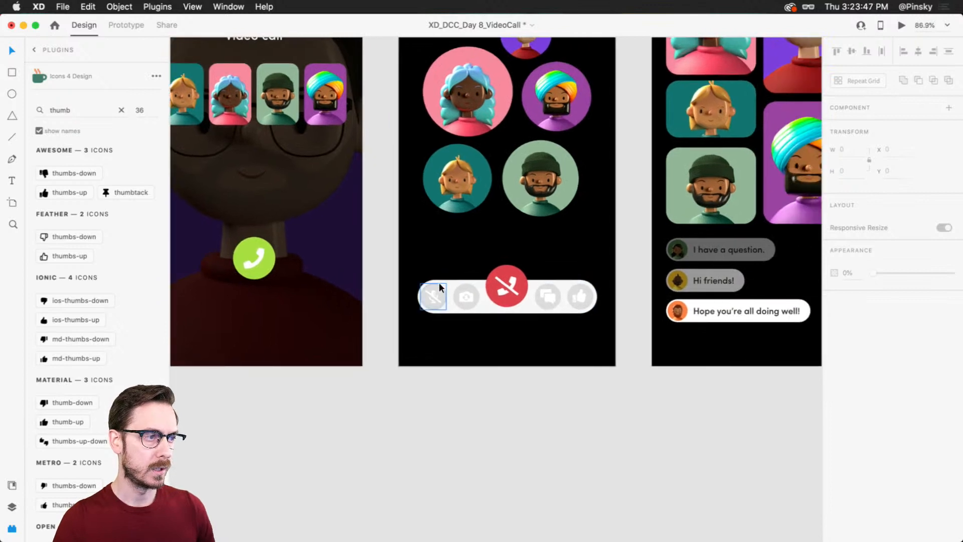
{"action": "left_click", "coordinate": [297, 231]}
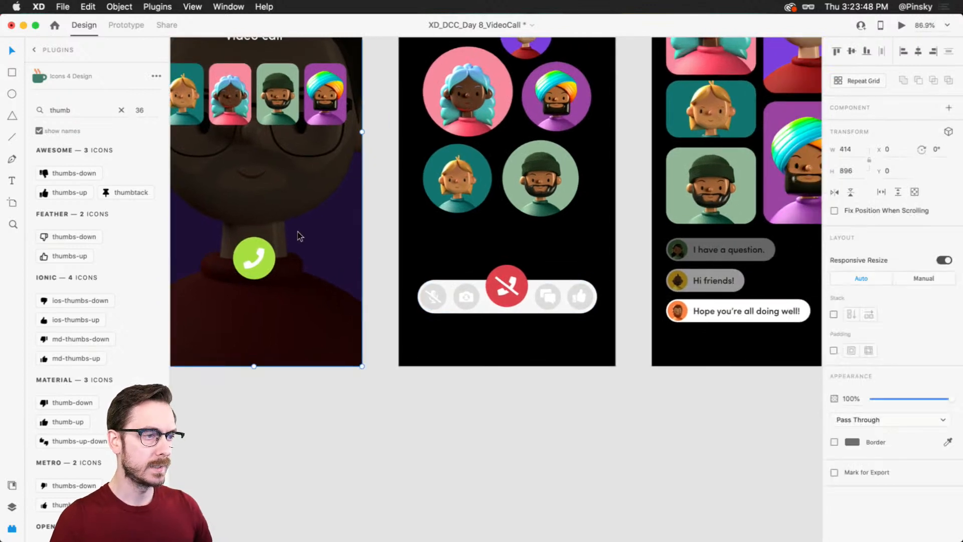
{"action": "left_click", "coordinate": [903, 26]}
{"action": "key", "text": "XF86AudioRaiseVolume"}
{"action": "key", "text": "XF86AudioRaiseVolume"}
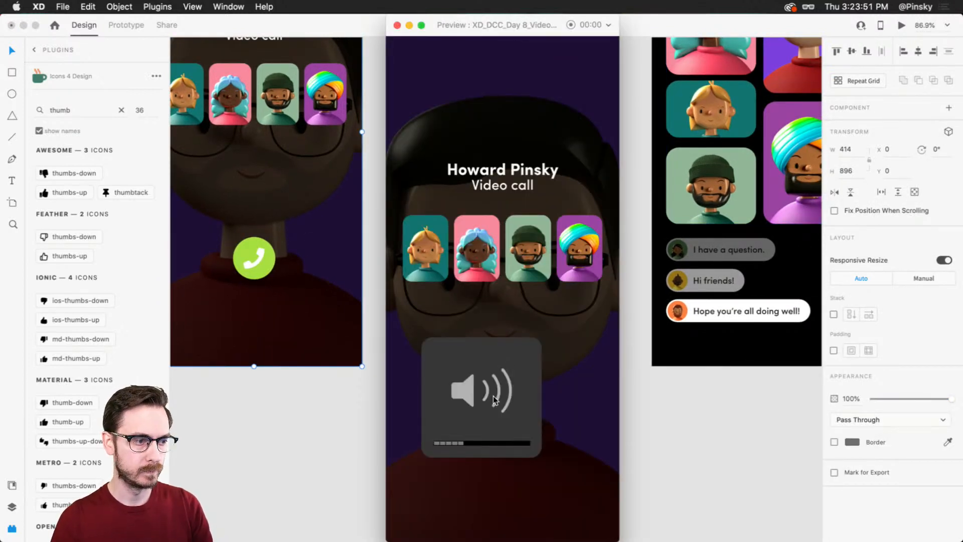
{"action": "left_click", "coordinate": [489, 424]}
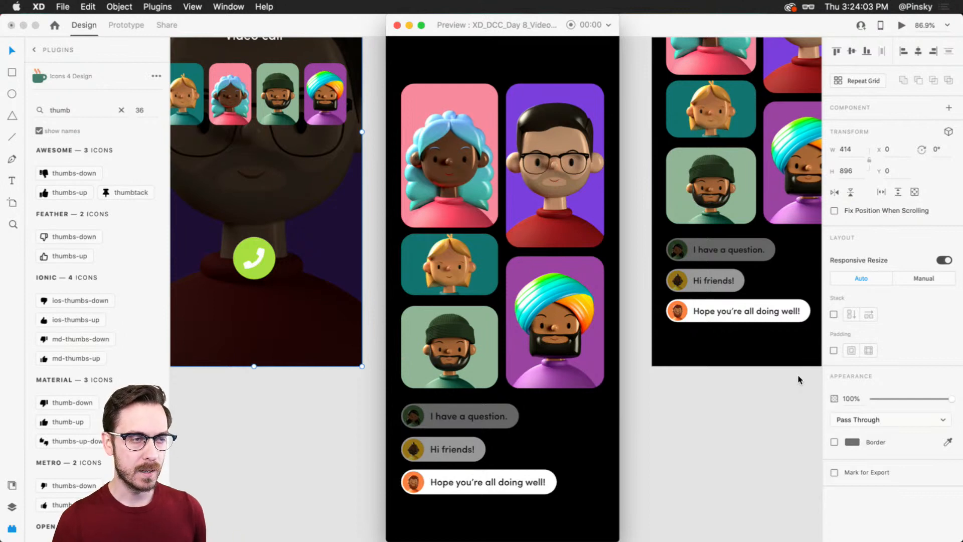
{"action": "key", "text": "super+w"}
{"action": "key", "text": "XF86AudioLowerVolume"}
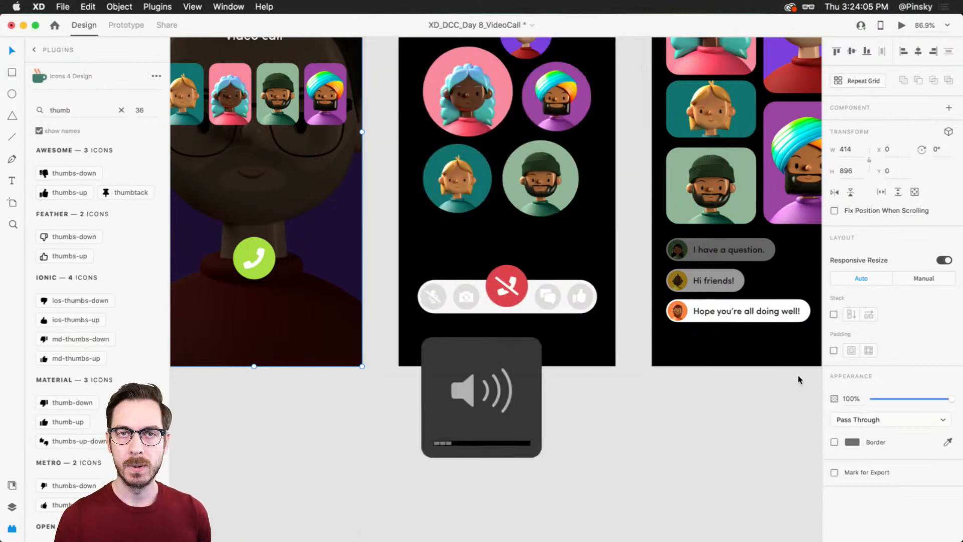